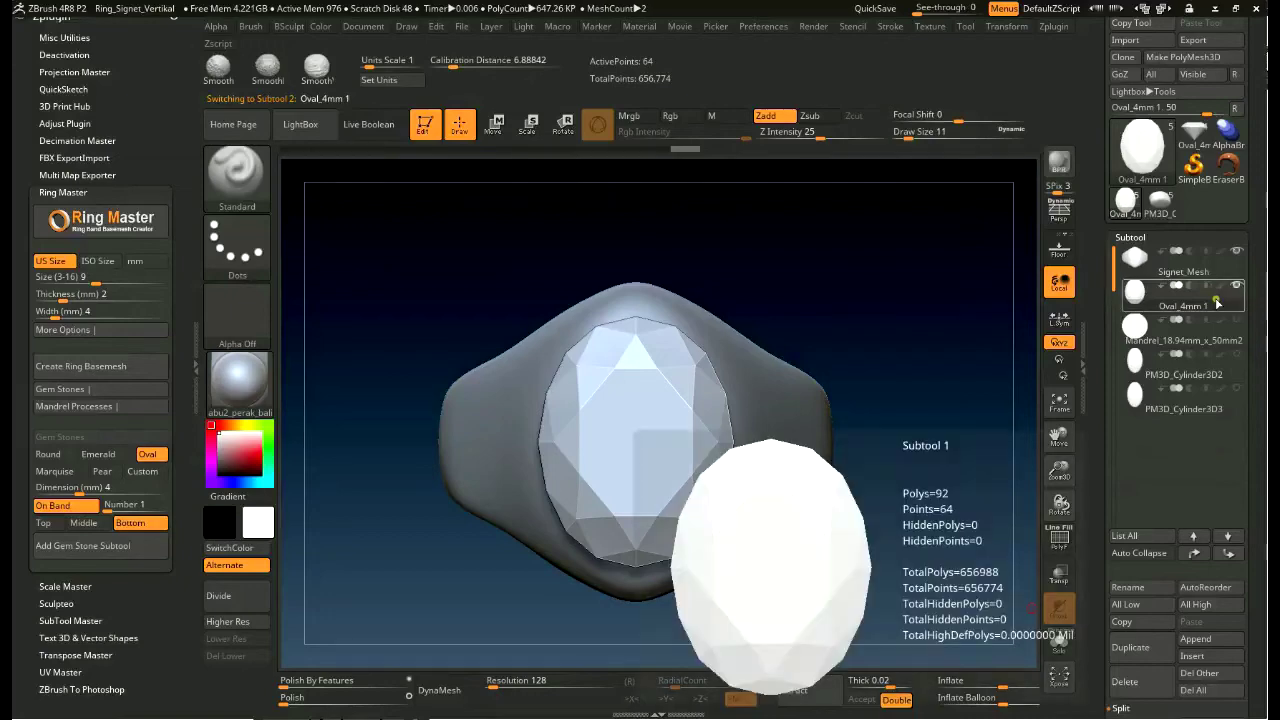
# - Scale the PM3D_Cylinder3D2 bezel wider and shorter with the Transpose gizmo so it wraps the oval gem
pyautogui.moveTo(957, 409)
pyautogui.mouseDown()
pyautogui.moveTo(943, 457)
pyautogui.moveTo(923, 378)
pyautogui.moveTo(973, 399)
pyautogui.mouseUp()
pyautogui.click(1183, 368)
pyautogui.moveTo(895, 470)
pyautogui.mouseDown()
pyautogui.moveTo(896, 245)
pyautogui.moveTo(898, 455)
pyautogui.mouseUp()
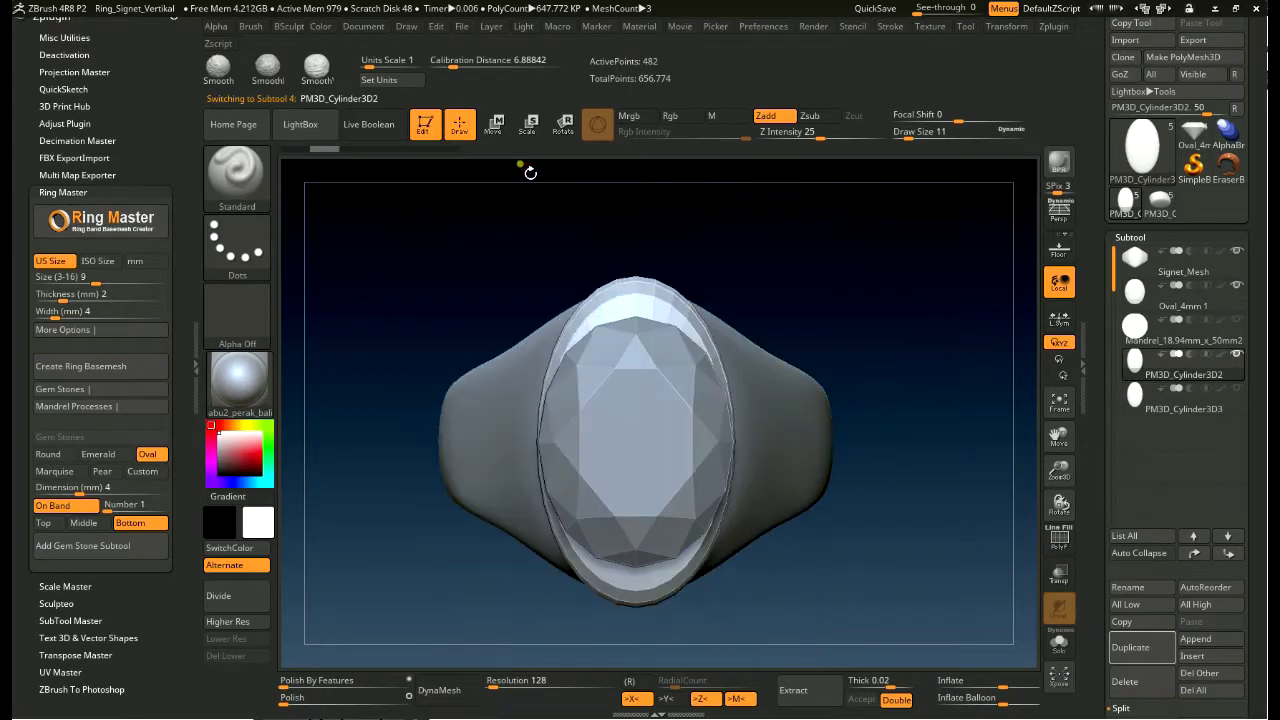
pyautogui.click(506, 134)
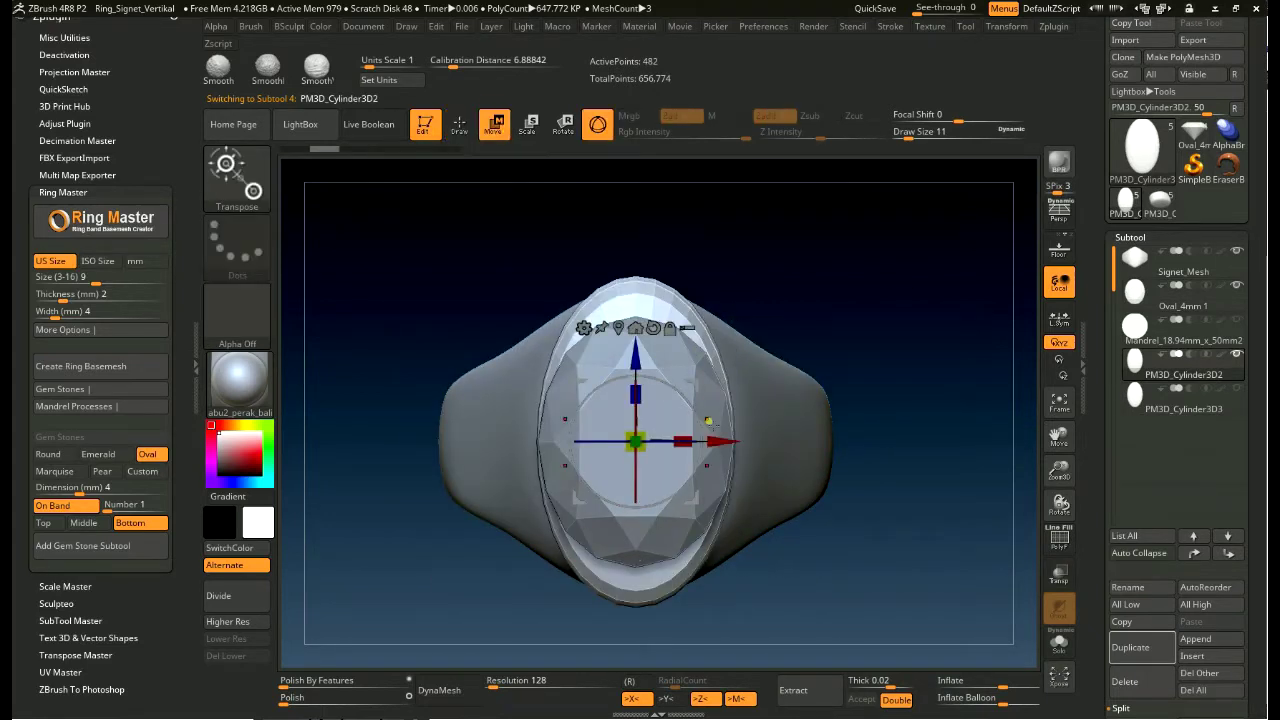
pyautogui.moveTo(683, 445); pyautogui.dragTo(705, 448)
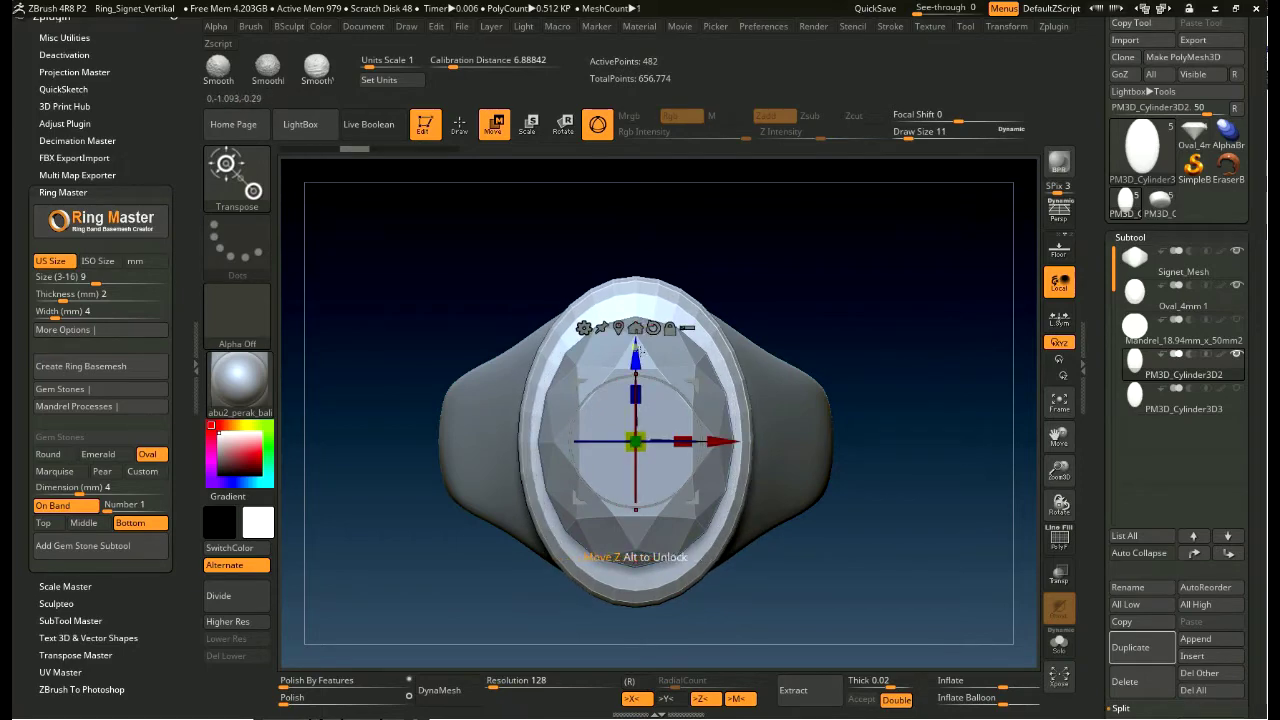
pyautogui.moveTo(640, 388); pyautogui.dragTo(640, 399)
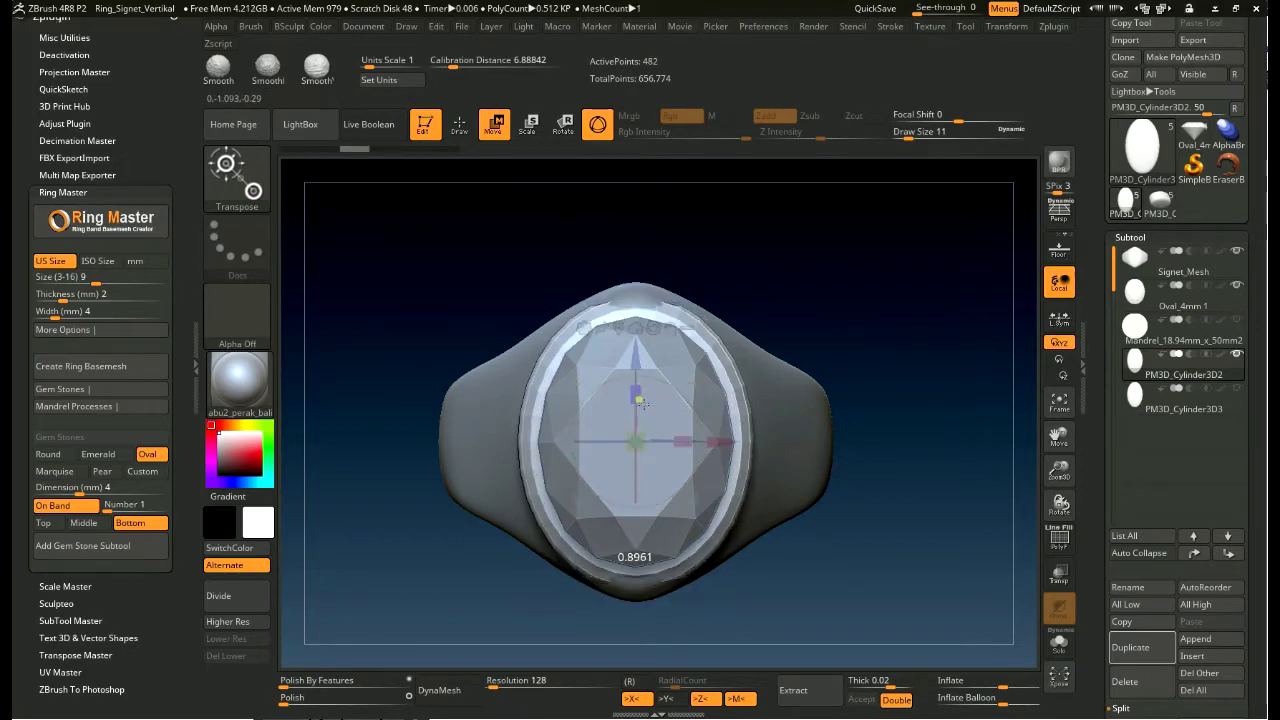
pyautogui.moveTo(899, 479)
pyautogui.mouseDown()
pyautogui.moveTo(645, 358)
pyautogui.moveTo(652, 326)
pyautogui.mouseUp()
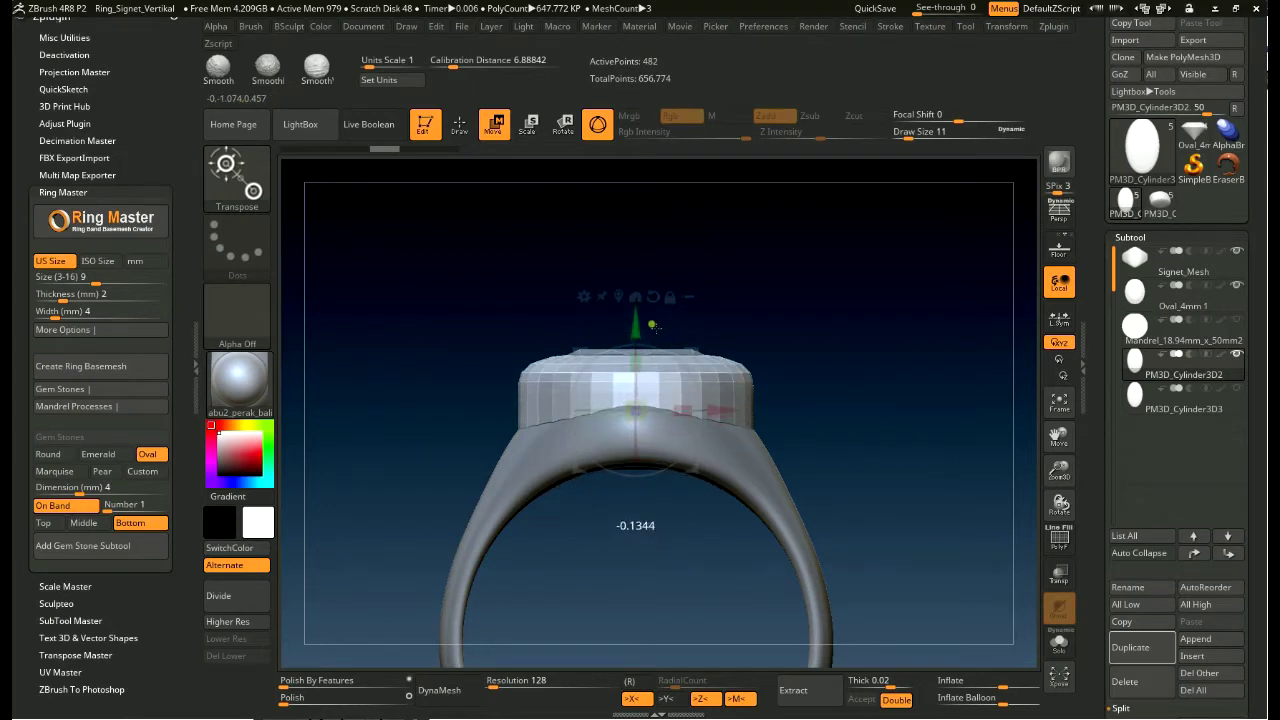
pyautogui.press('q')
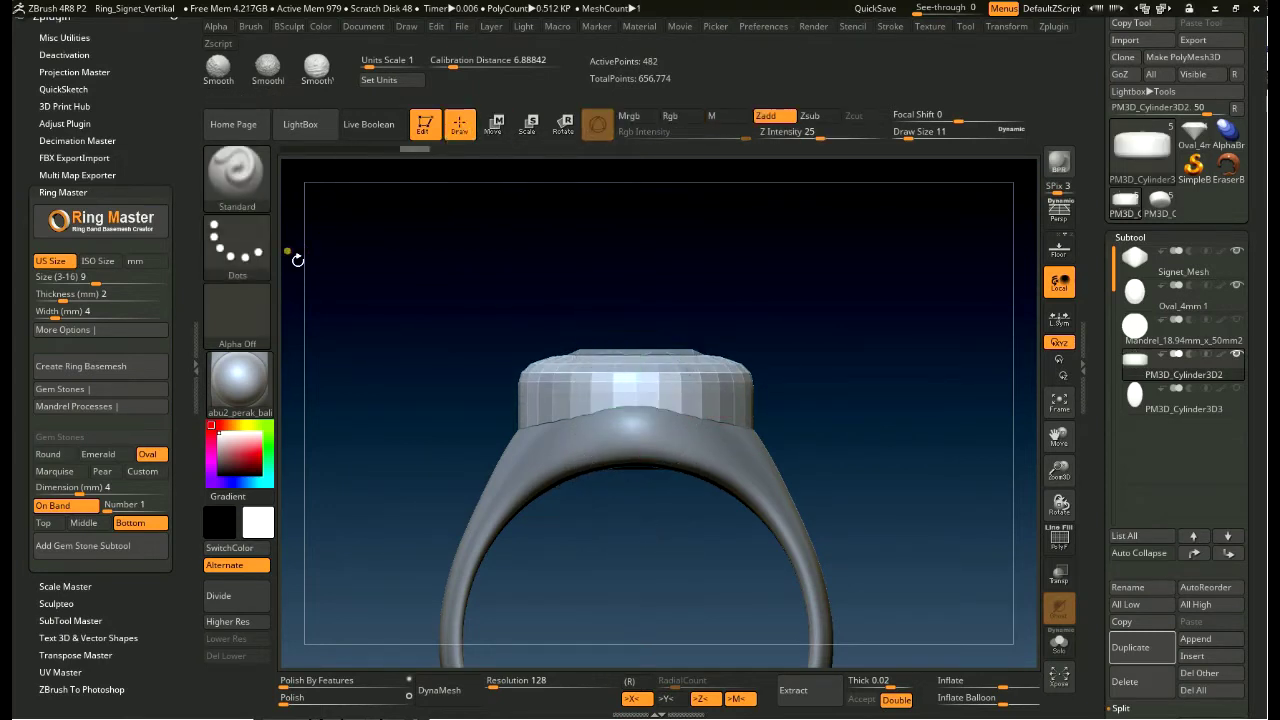
# - Slice off the top of the bezel cylinder with ClipRect and turn on PolyF wireframe
pyautogui.hotkey('ctrl', 'shift')
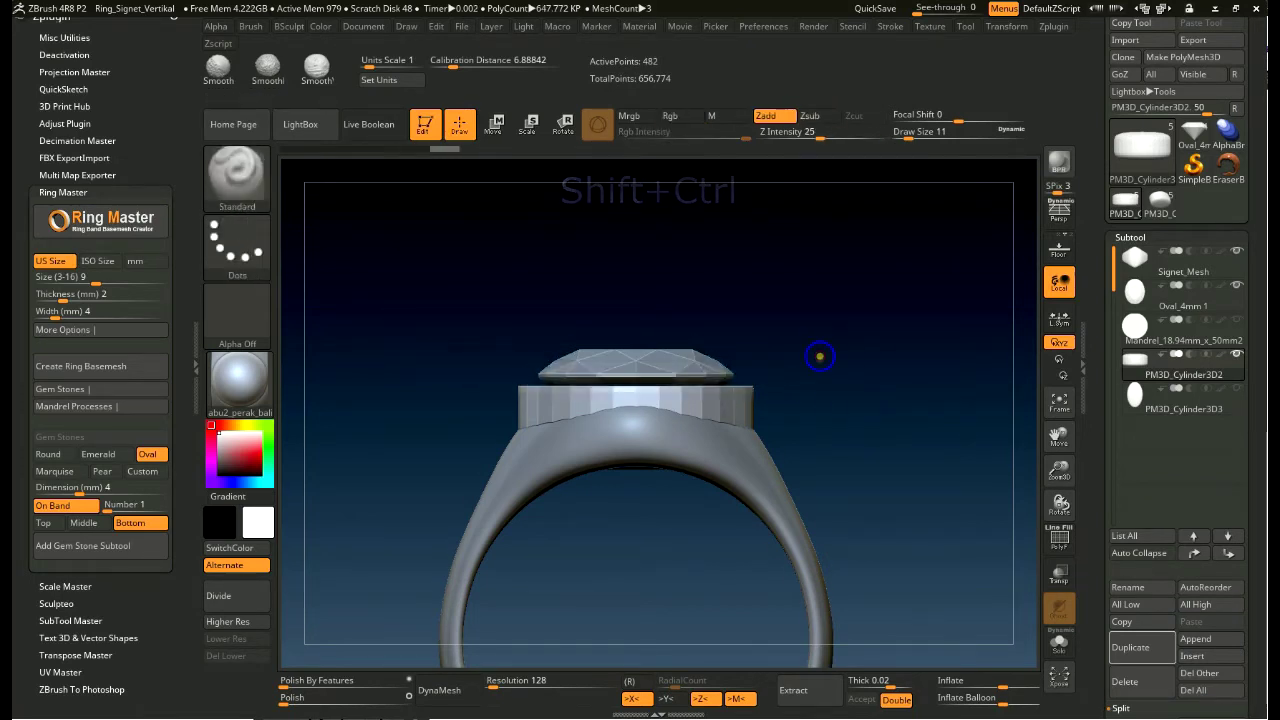
pyautogui.keyDown('shift'); pyautogui.moveTo(820, 357); pyautogui.dragTo(922, 390); pyautogui.keyUp('shift')
pyautogui.hotkey('shift', 'f')
pyautogui.keyDown('ctrl'); pyautogui.moveTo(922, 390); pyautogui.dragTo(862, 315, button='right'); pyautogui.keyUp('ctrl')
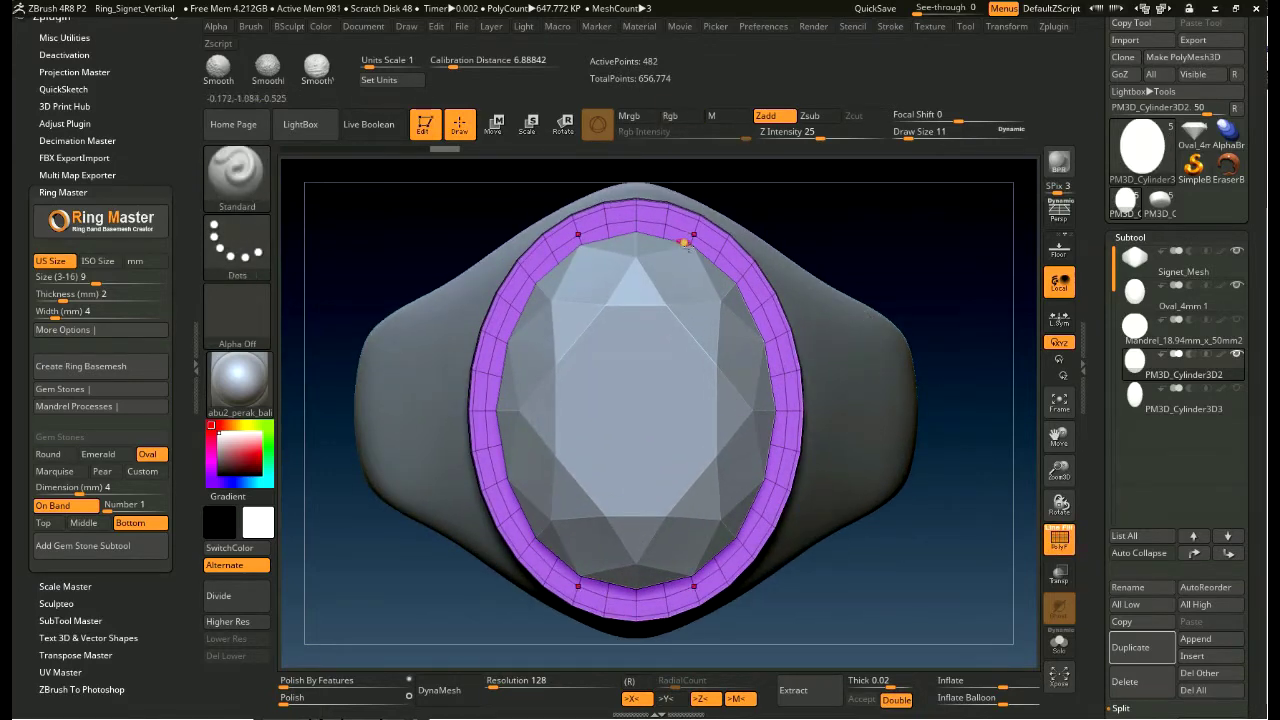
pyautogui.keyDown('shift'); pyautogui.moveTo(817, 240); pyautogui.dragTo(818, 228); pyautogui.keyUp('shift')
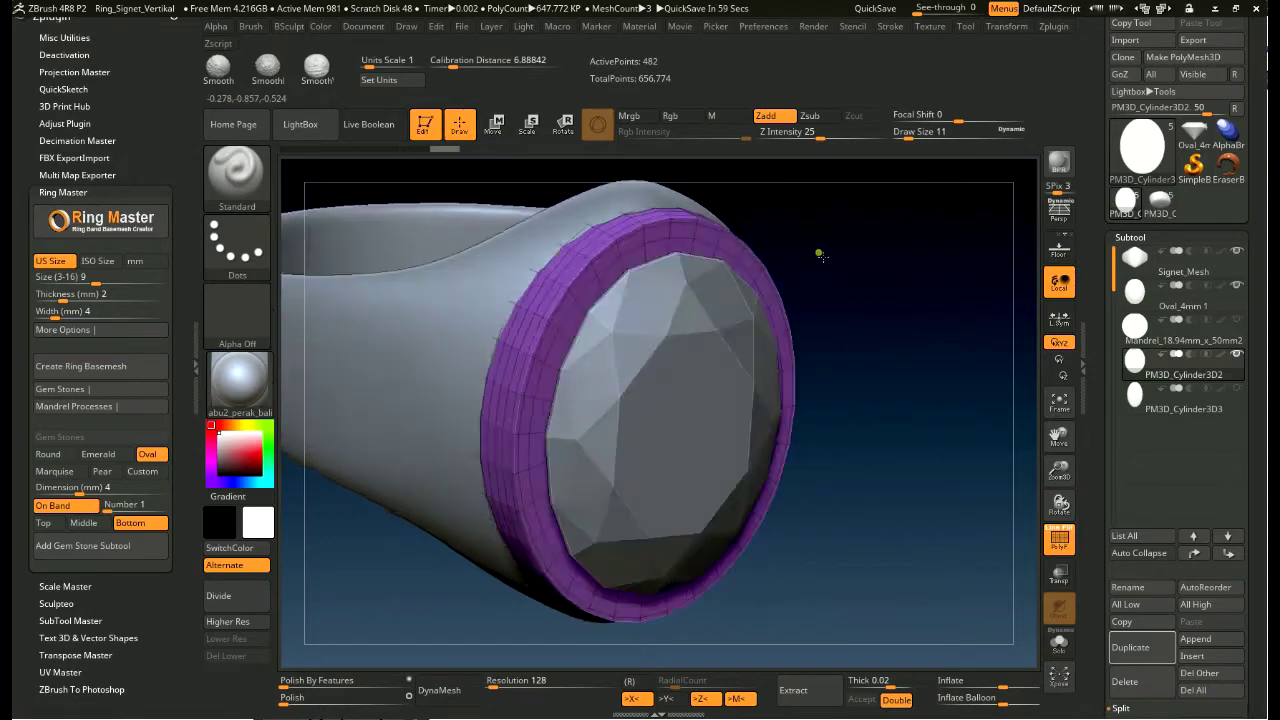
# - Collapse the Ring Master panel and select the ZModeler brush
pyautogui.click(100, 196)
pyautogui.moveTo(165, 135); pyautogui.dragTo(165, 437)
pyautogui.click(43, 50)
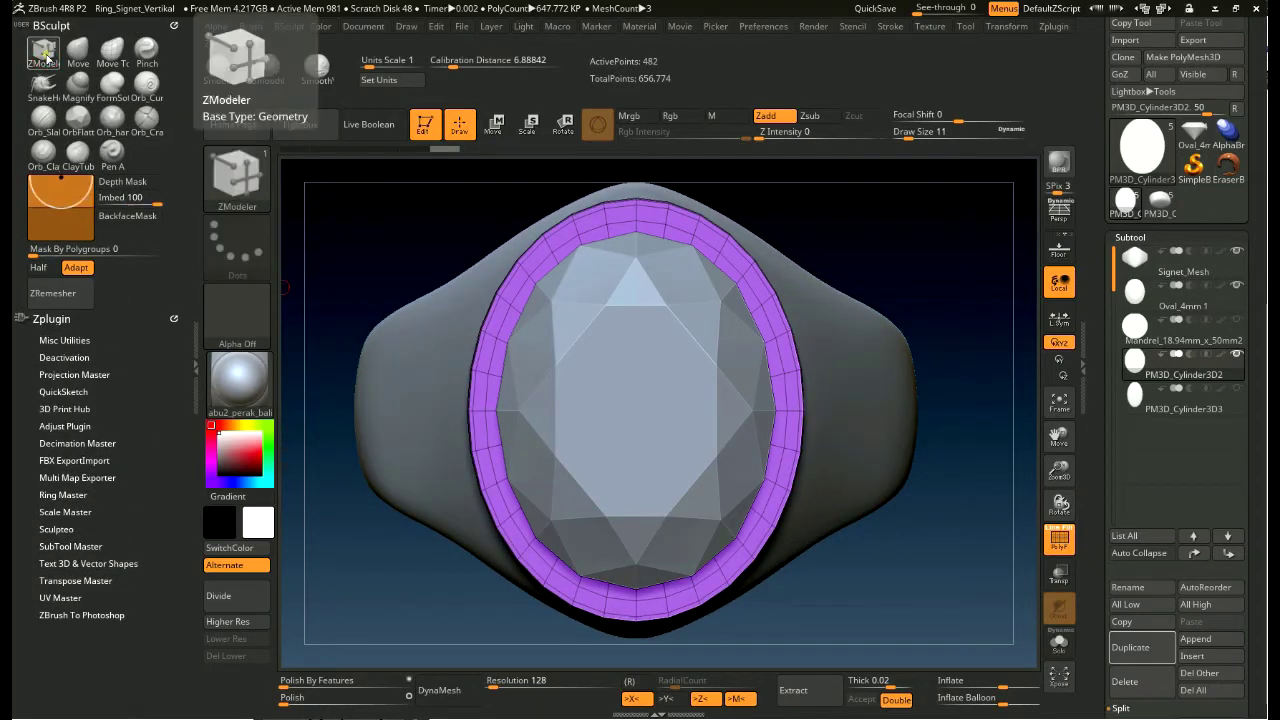
# - Set the ZModeler edge action to Move Brush Radius with the EdgeLoop Complete target
pyautogui.press('space')
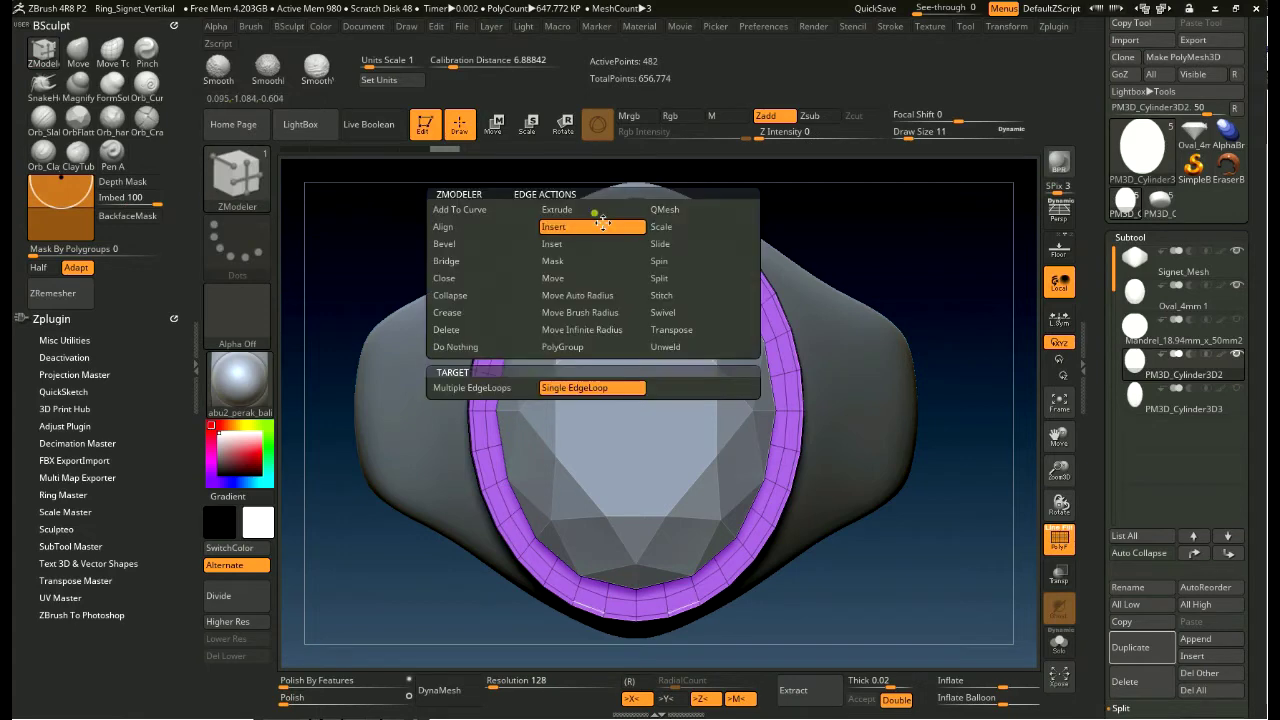
pyautogui.click(580, 312)
pyautogui.click(590, 388)
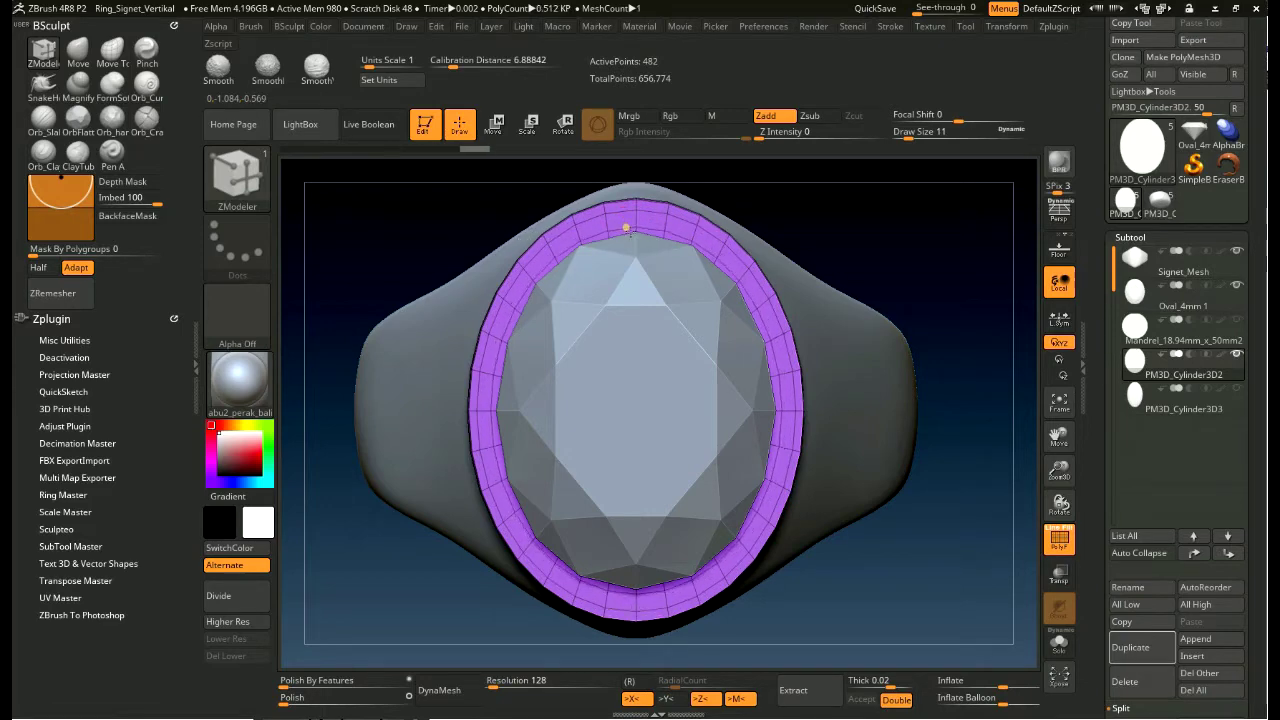
pyautogui.moveTo(900, 294)
pyautogui.mouseDown()
pyautogui.moveTo(921, 227)
pyautogui.moveTo(889, 437)
pyautogui.moveTo(930, 516)
pyautogui.moveTo(918, 504)
pyautogui.mouseUp()
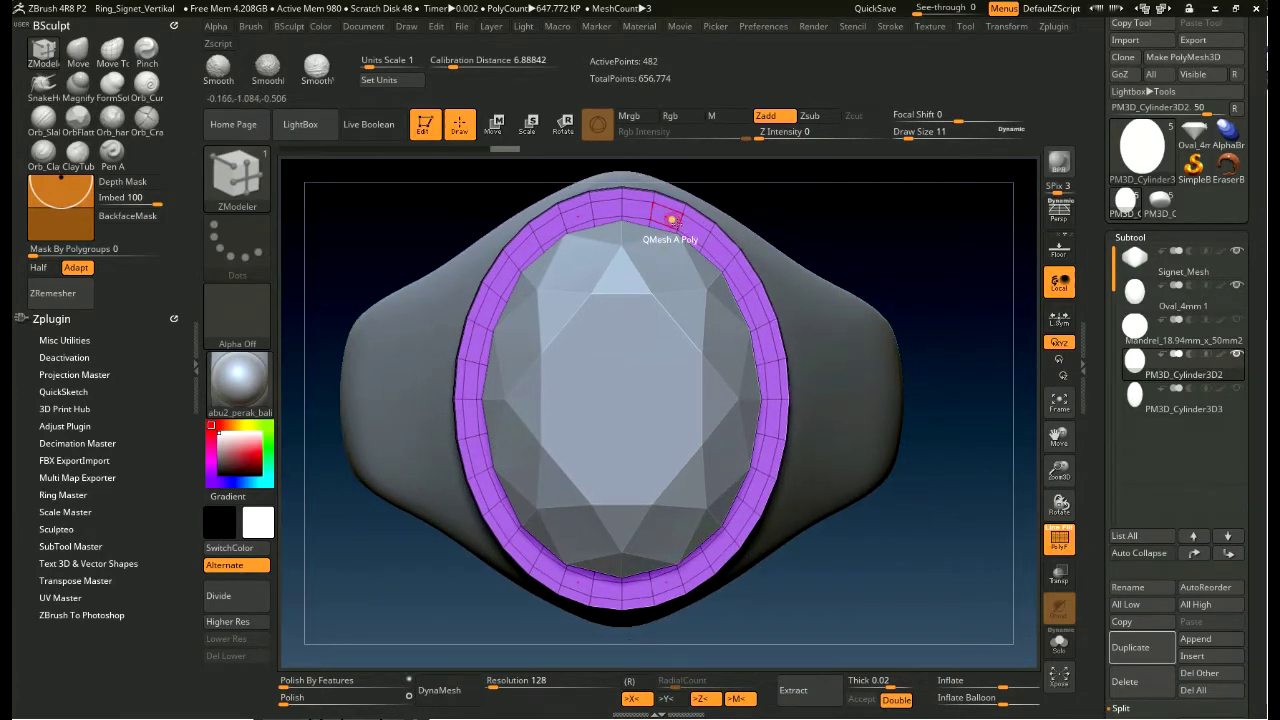
# - Extrude the bezel's top polyloop with QMesh to raise a rim around the gem
pyautogui.press('space')
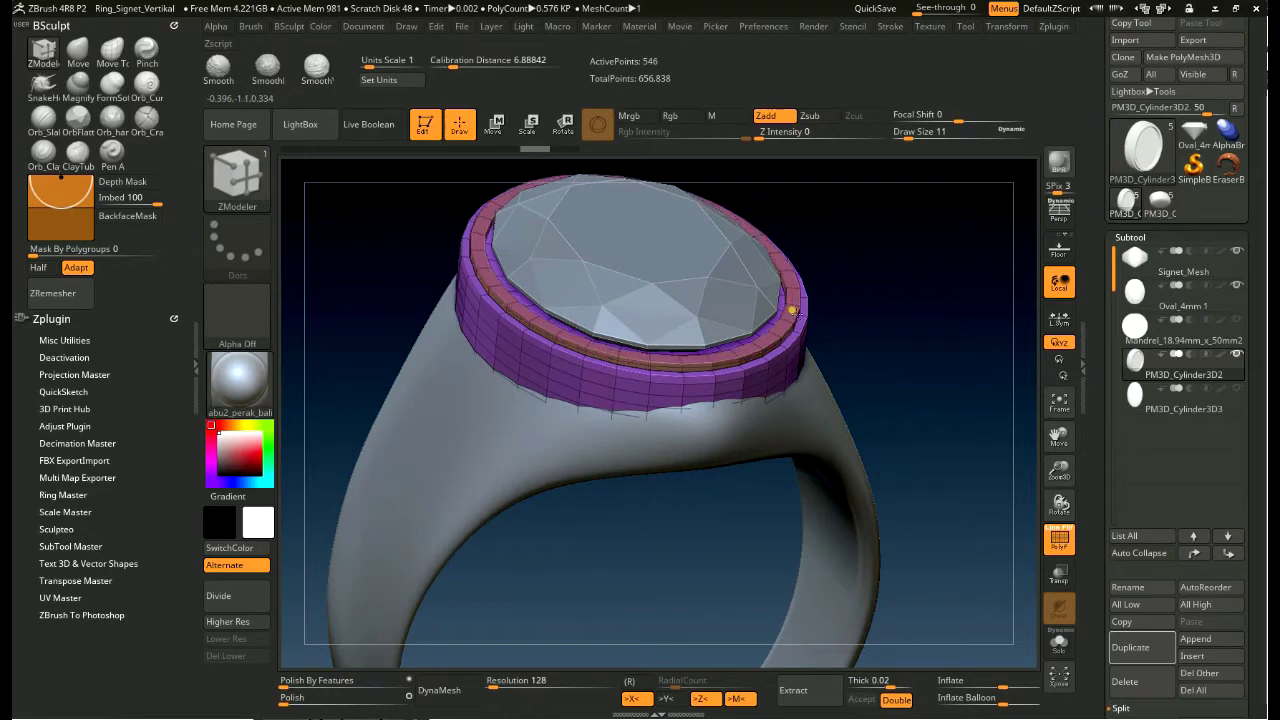
pyautogui.moveTo(790, 310); pyautogui.dragTo(850, 285)
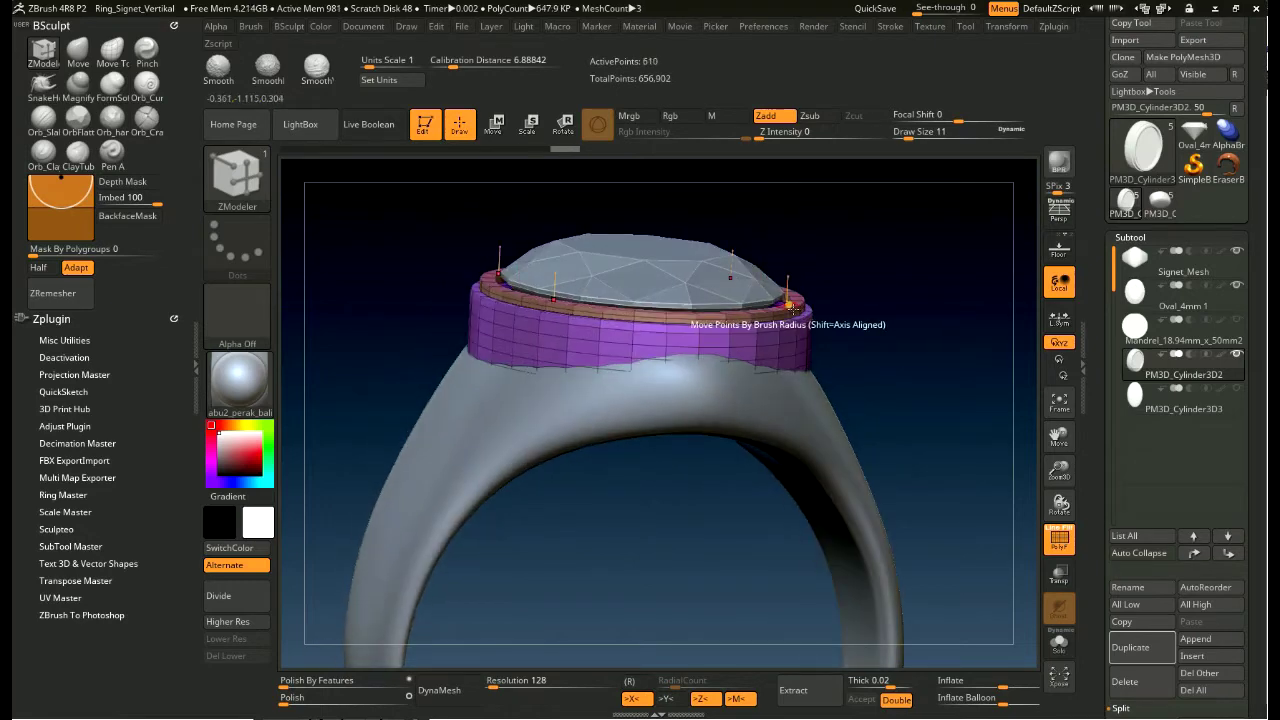
pyautogui.moveTo(814, 277); pyautogui.dragTo(790, 311)
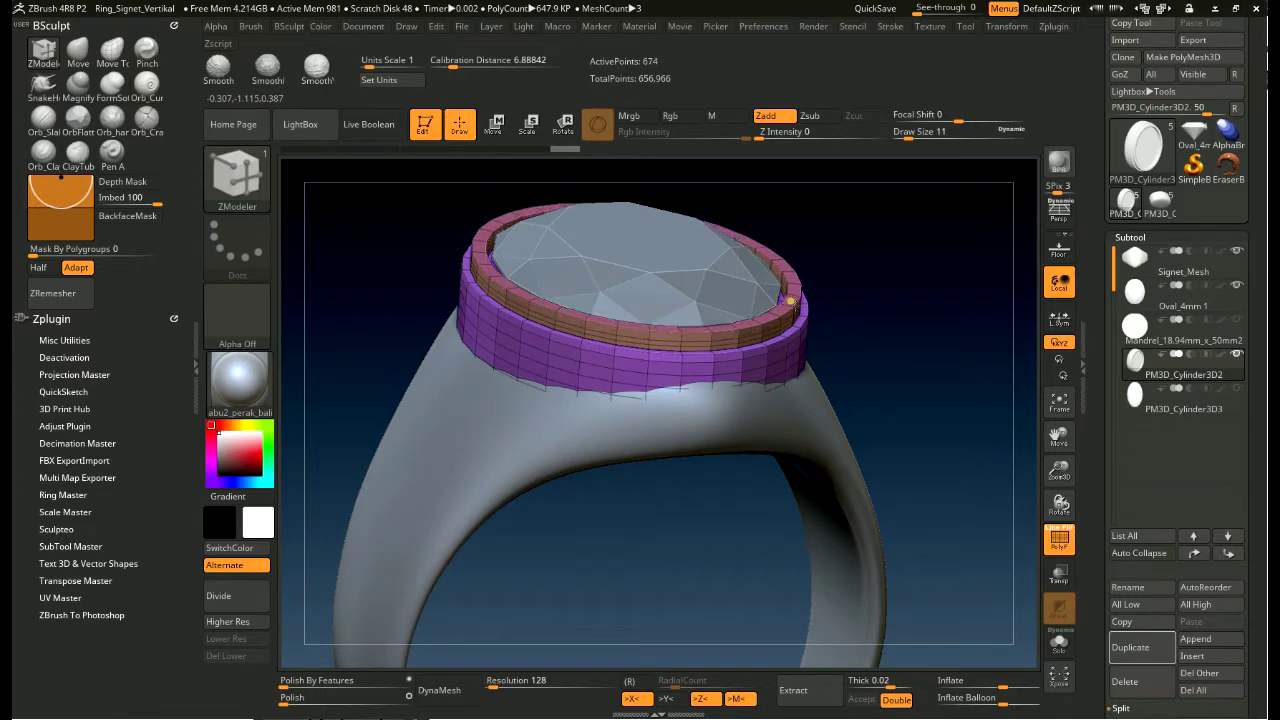
pyautogui.keyDown('shift'); pyautogui.moveTo(903, 347); pyautogui.dragTo(889, 323); pyautogui.keyUp('shift')
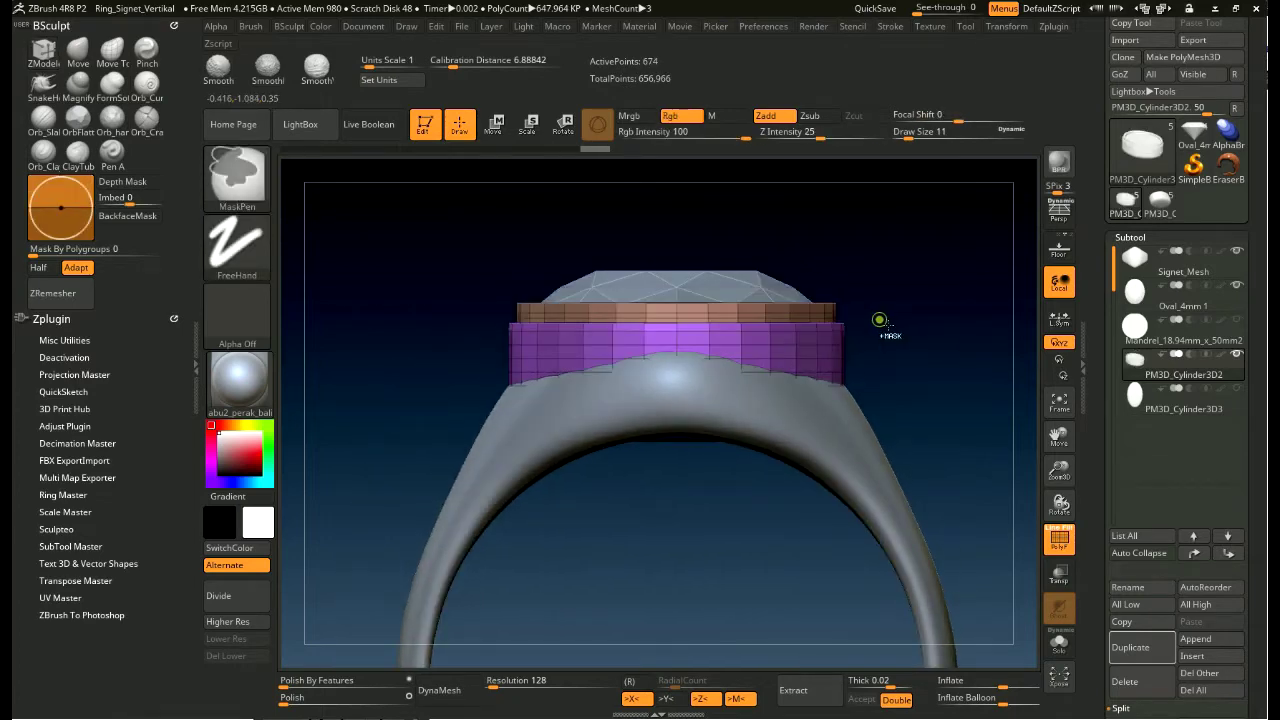
# - Switch to the Move gizmo to work on the Oval_4mm_1 gemstone
pyautogui.click(501, 136)
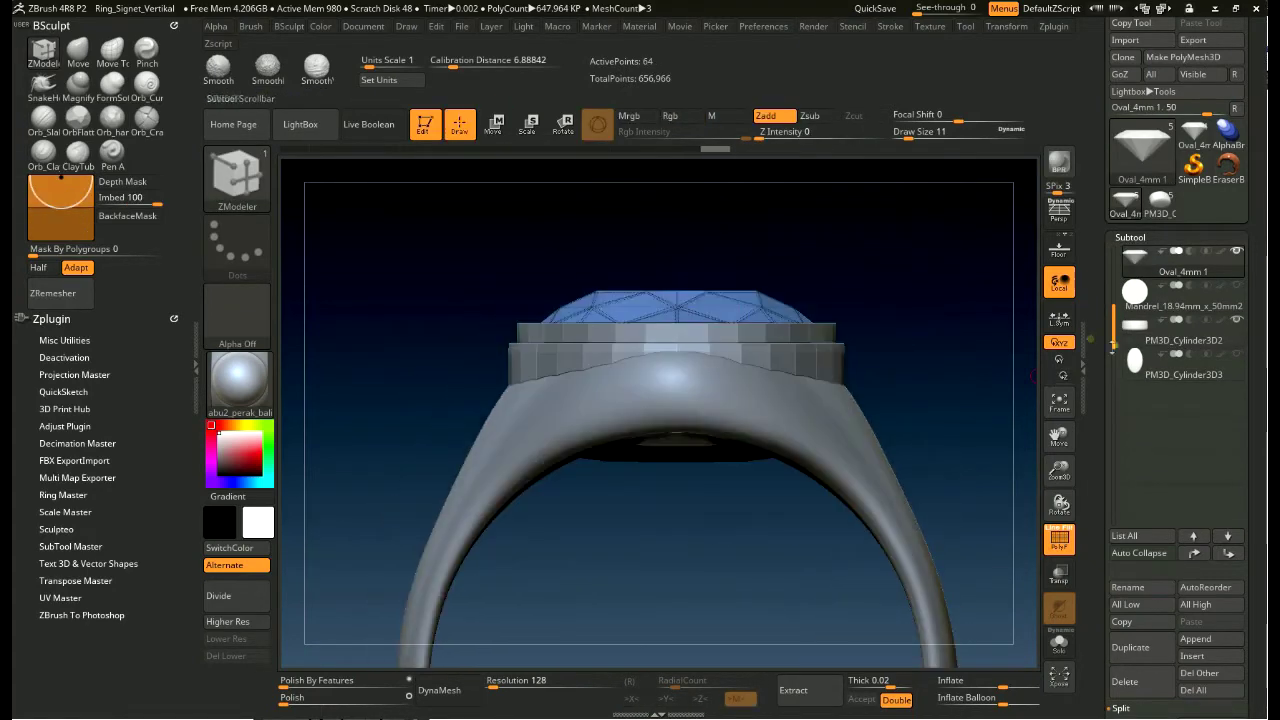
# - Paste a copy of Signet_Mesh as Signet_Mesh1, move it down, and enable Live Boolean
pyautogui.moveTo(1122, 288); pyautogui.dragTo(1122, 252)
pyautogui.click(1160, 262)
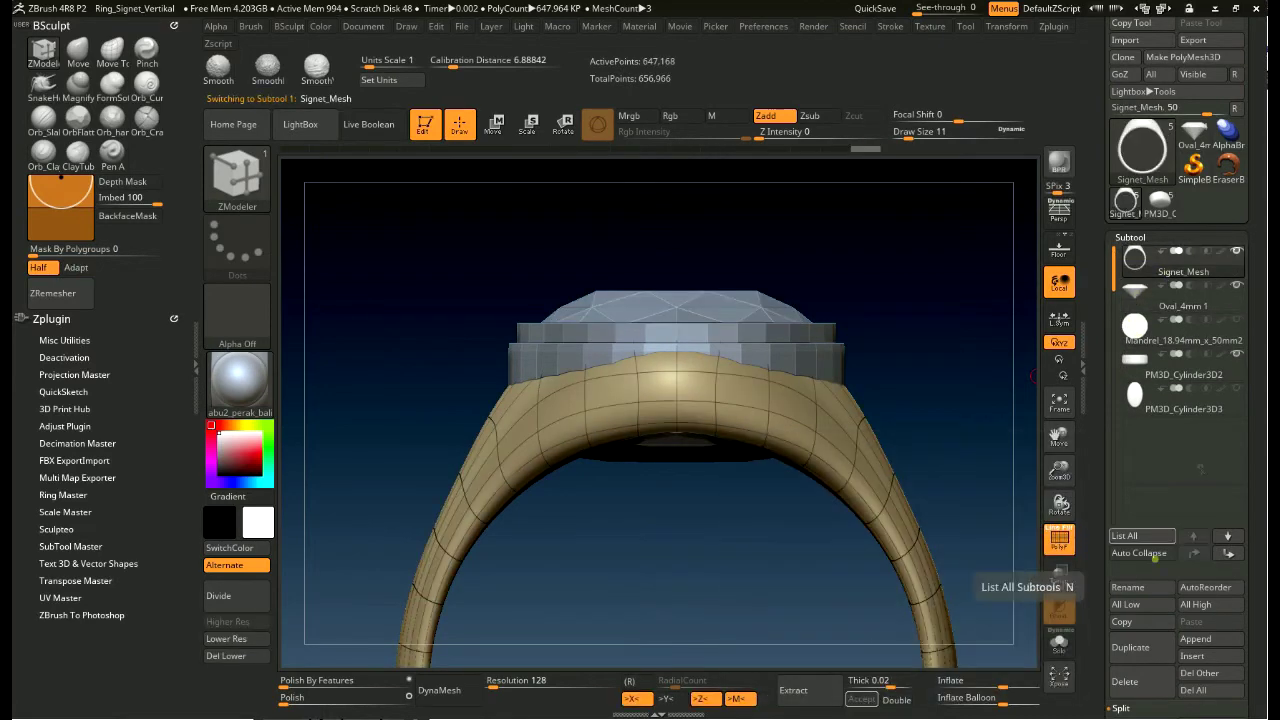
pyautogui.click(1191, 622)
pyautogui.keyDown('alt'); pyautogui.moveTo(971, 466); pyautogui.dragTo(814, 306); pyautogui.keyUp('alt')
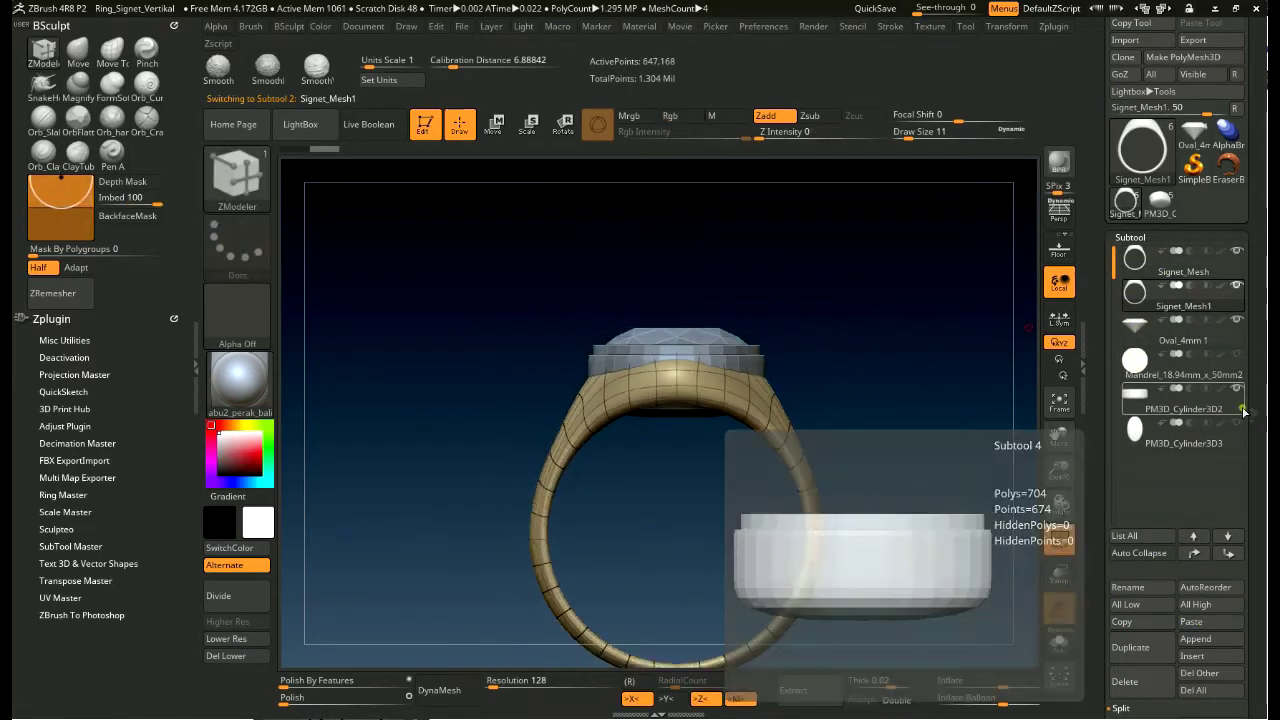
pyautogui.click(1228, 554)
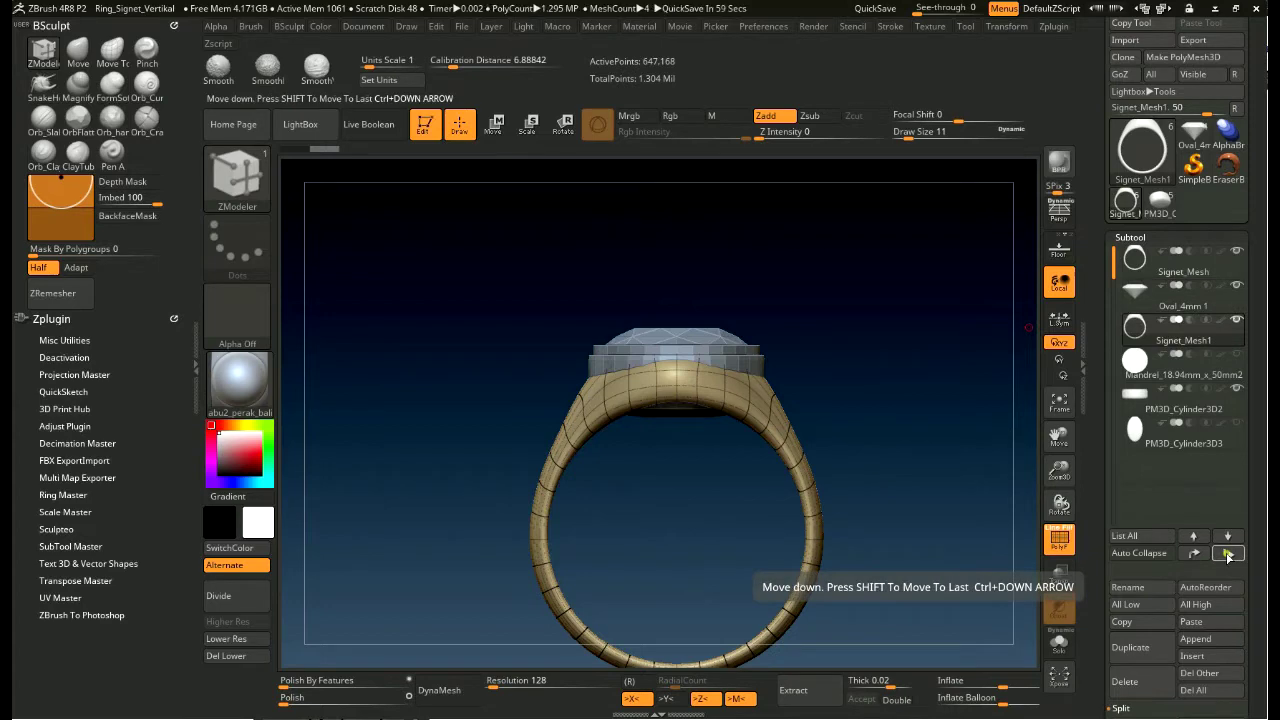
pyautogui.click(369, 124)
# - Make Signet_Mesh1 active and resize it with the Transpose gizmo
pyautogui.moveTo(891, 474); pyautogui.dragTo(916, 414)
pyautogui.click(1183, 330)
pyautogui.keyDown('shift'); pyautogui.moveTo(971, 346); pyautogui.dragTo(894, 403); pyautogui.keyUp('shift')
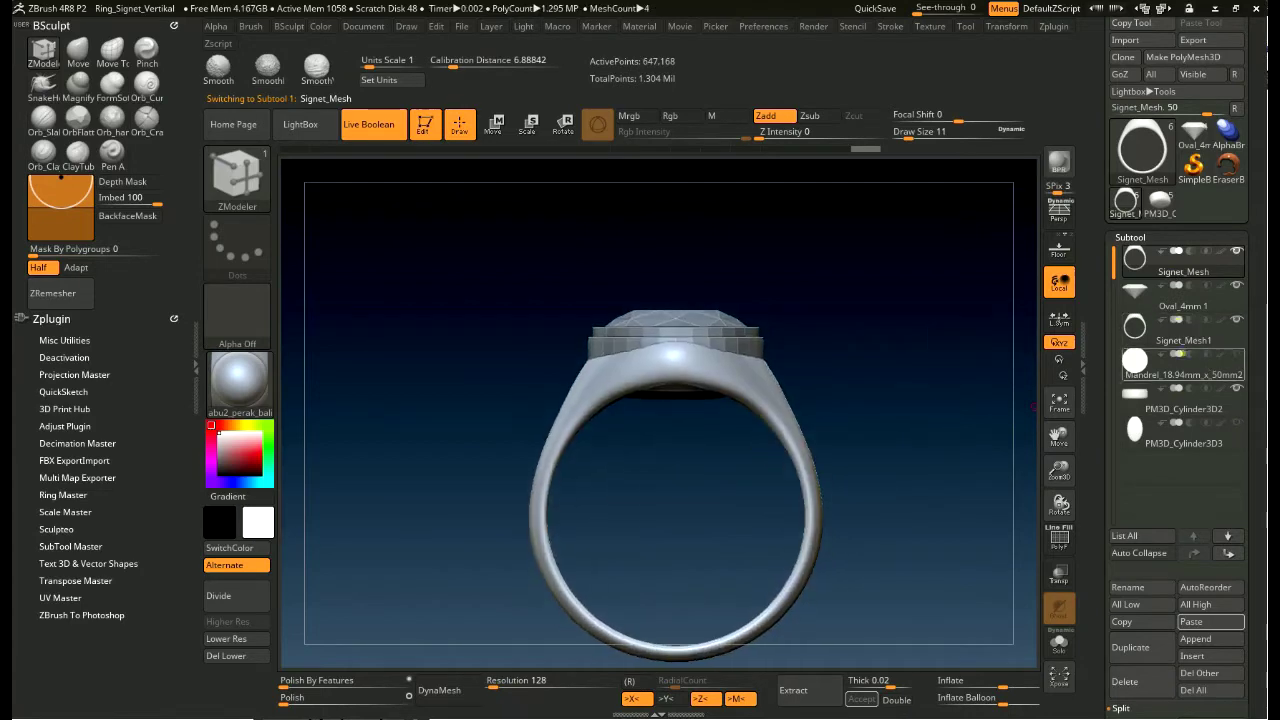
pyautogui.click(493, 124)
pyautogui.moveTo(693, 506)
pyautogui.mouseDown()
pyautogui.moveTo(691, 526)
pyautogui.moveTo(683, 516)
pyautogui.mouseUp()
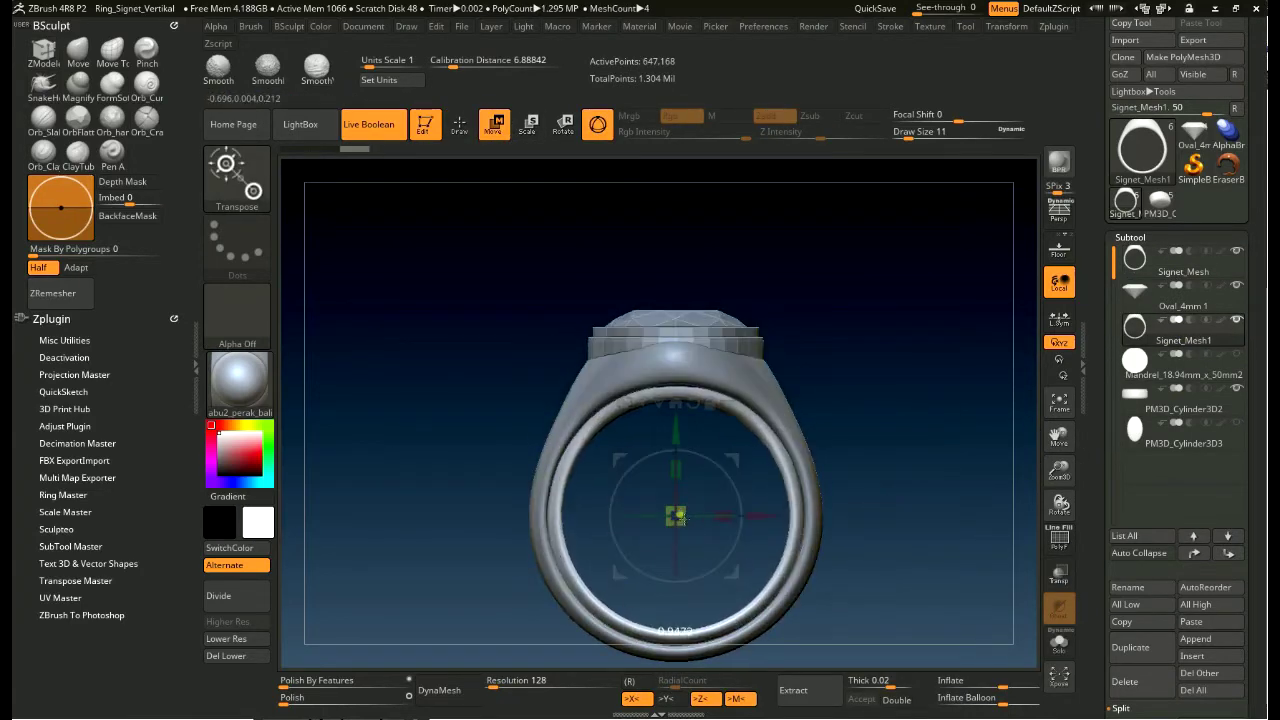
pyautogui.moveTo(678, 430); pyautogui.dragTo(678, 424)
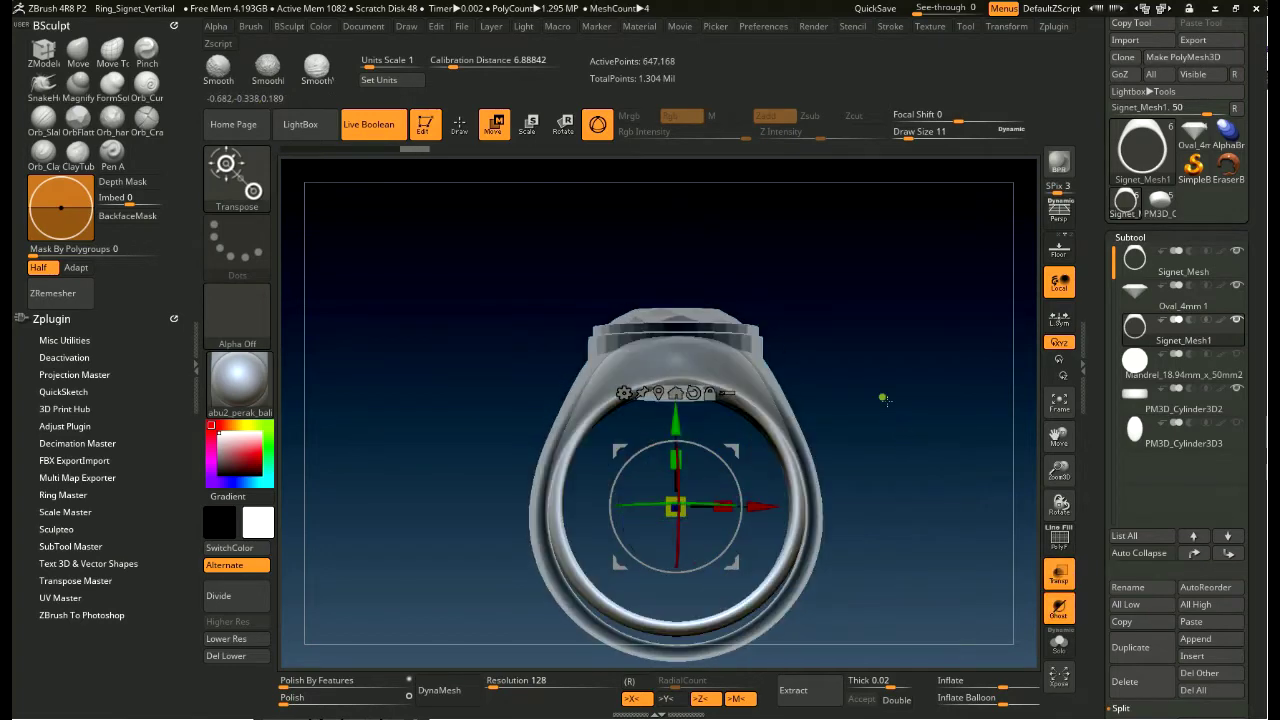
pyautogui.moveTo(937, 300); pyautogui.dragTo(929, 470)
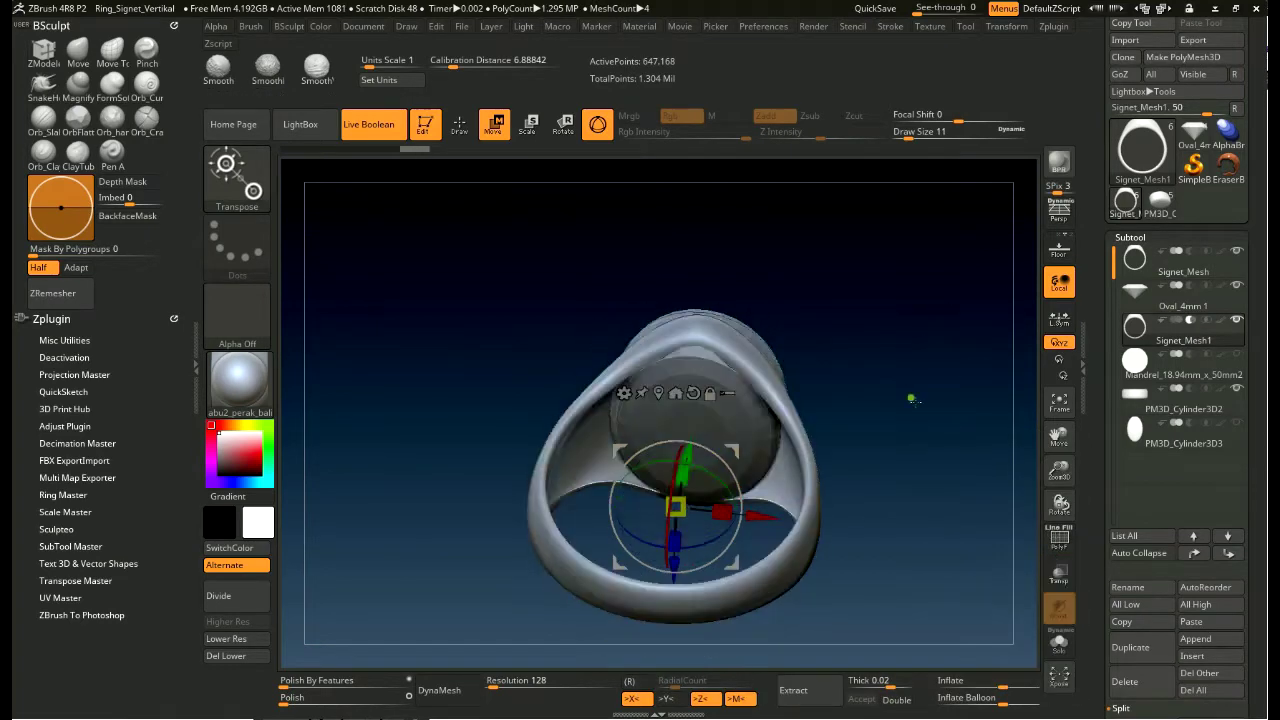
pyautogui.keyDown('shift'); pyautogui.moveTo(929, 470); pyautogui.dragTo(688, 515); pyautogui.keyUp('shift')
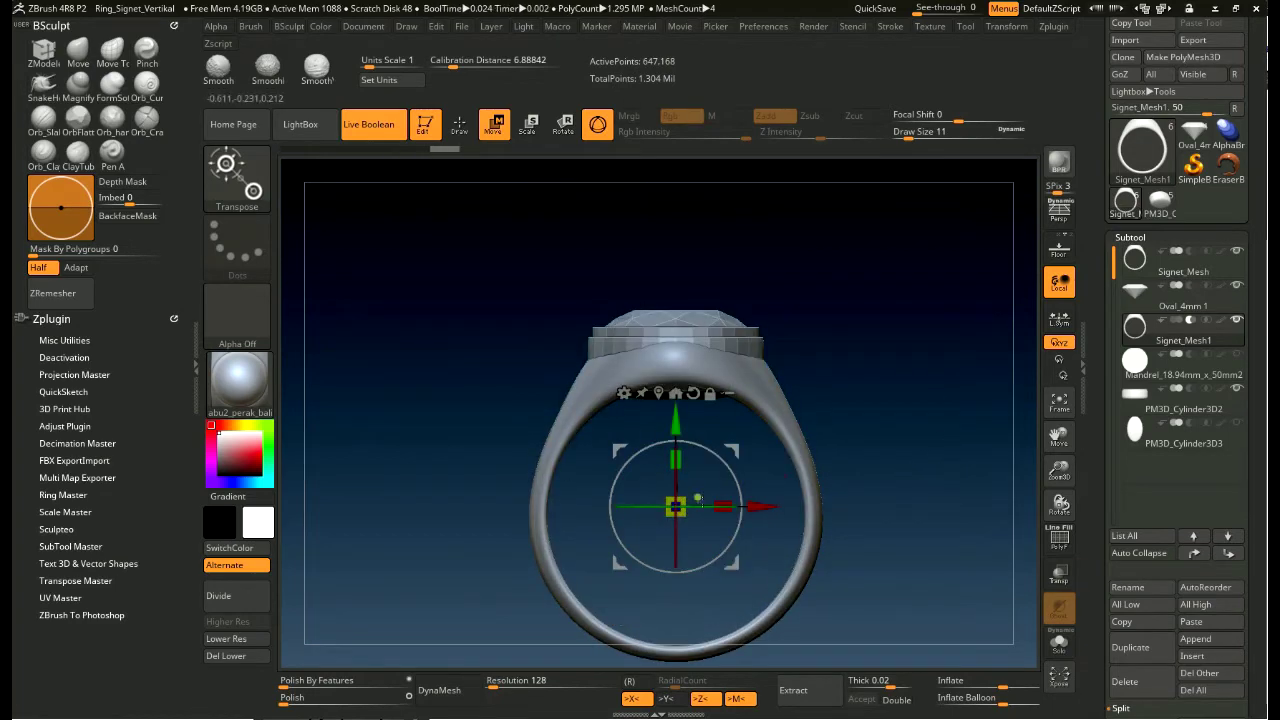
# - Enlarge the copy slightly under Transp, then move PM3D_Cylinder3D2 up one place
pyautogui.moveTo(859, 402)
pyautogui.keyDown('shift'); pyautogui.mouseDown()
pyautogui.moveTo(975, 533)
pyautogui.moveTo(747, 521)
pyautogui.mouseUp(); pyautogui.keyUp('shift')
pyautogui.click(1059, 575)
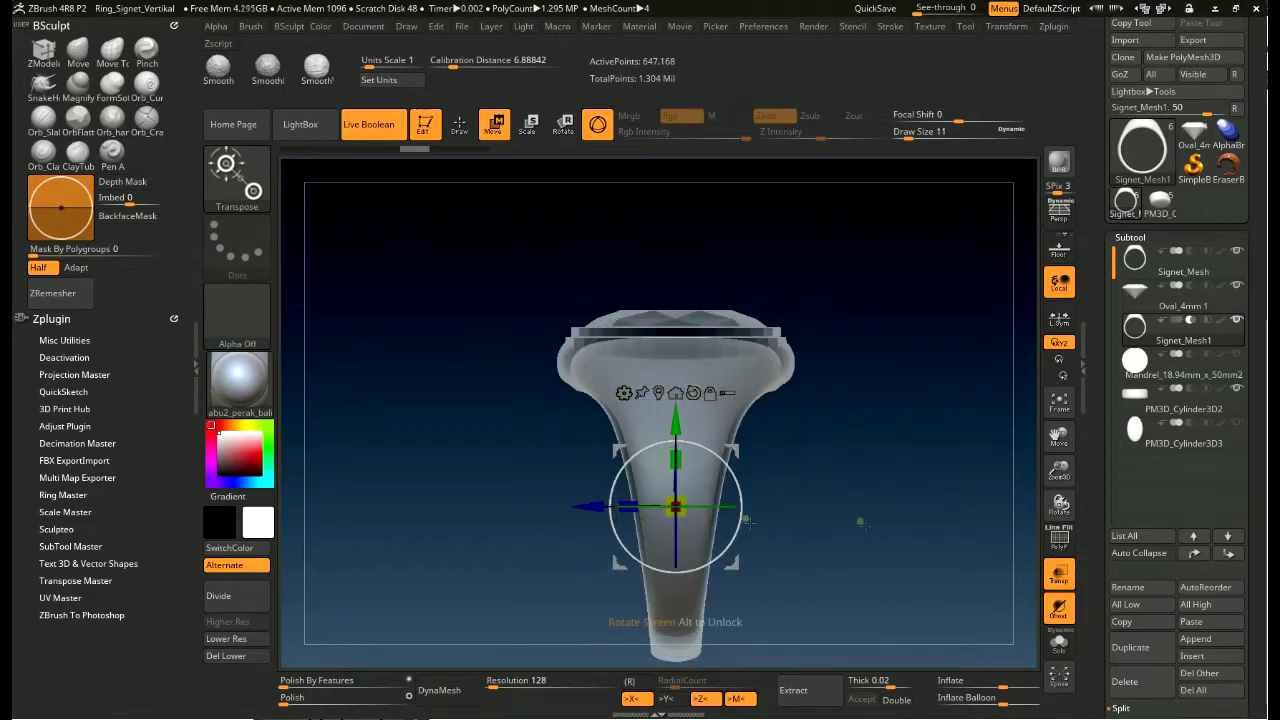
pyautogui.moveTo(637, 512); pyautogui.dragTo(909, 400)
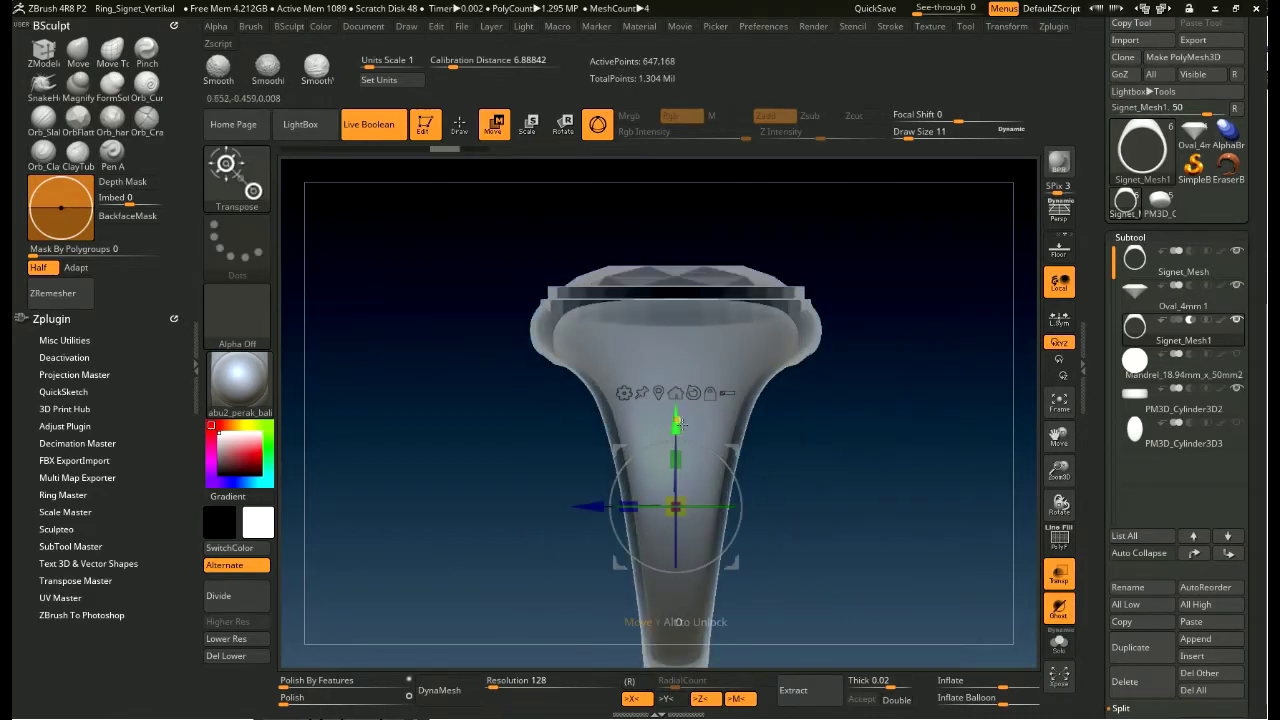
pyautogui.moveTo(678, 414); pyautogui.dragTo(885, 430)
pyautogui.click(1059, 575)
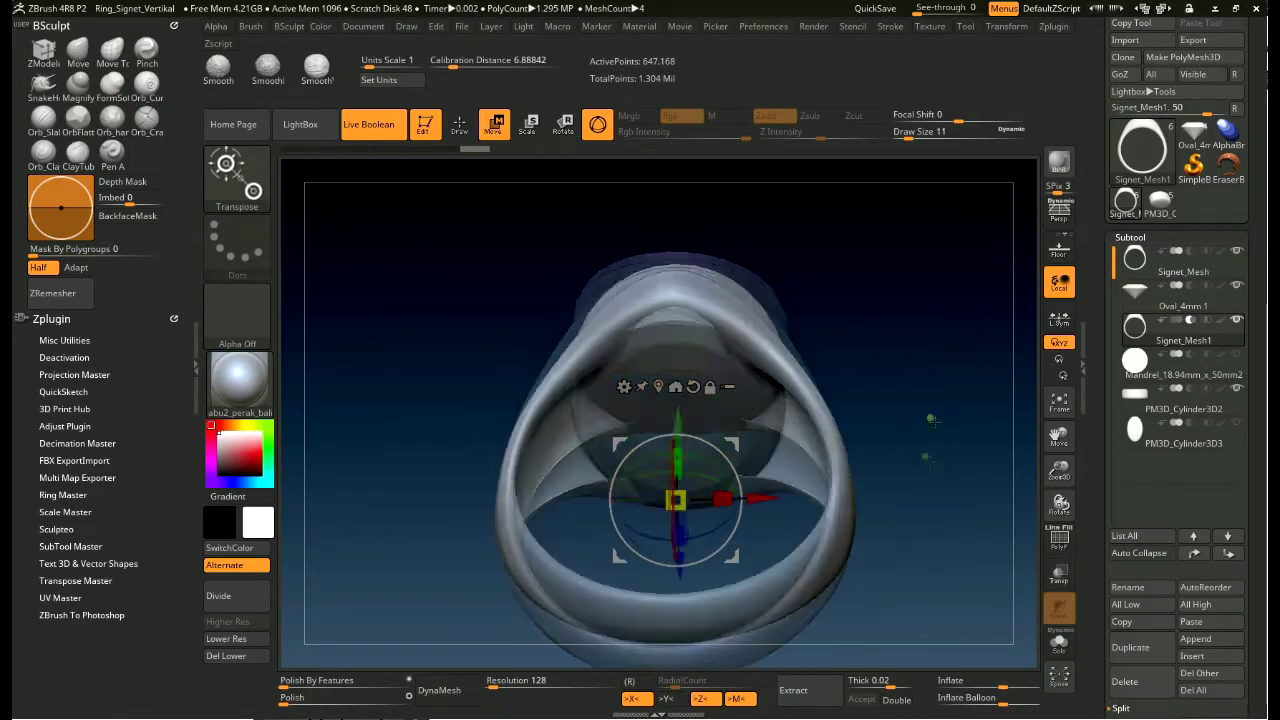
pyautogui.click(1150, 400)
pyautogui.click(1195, 553)
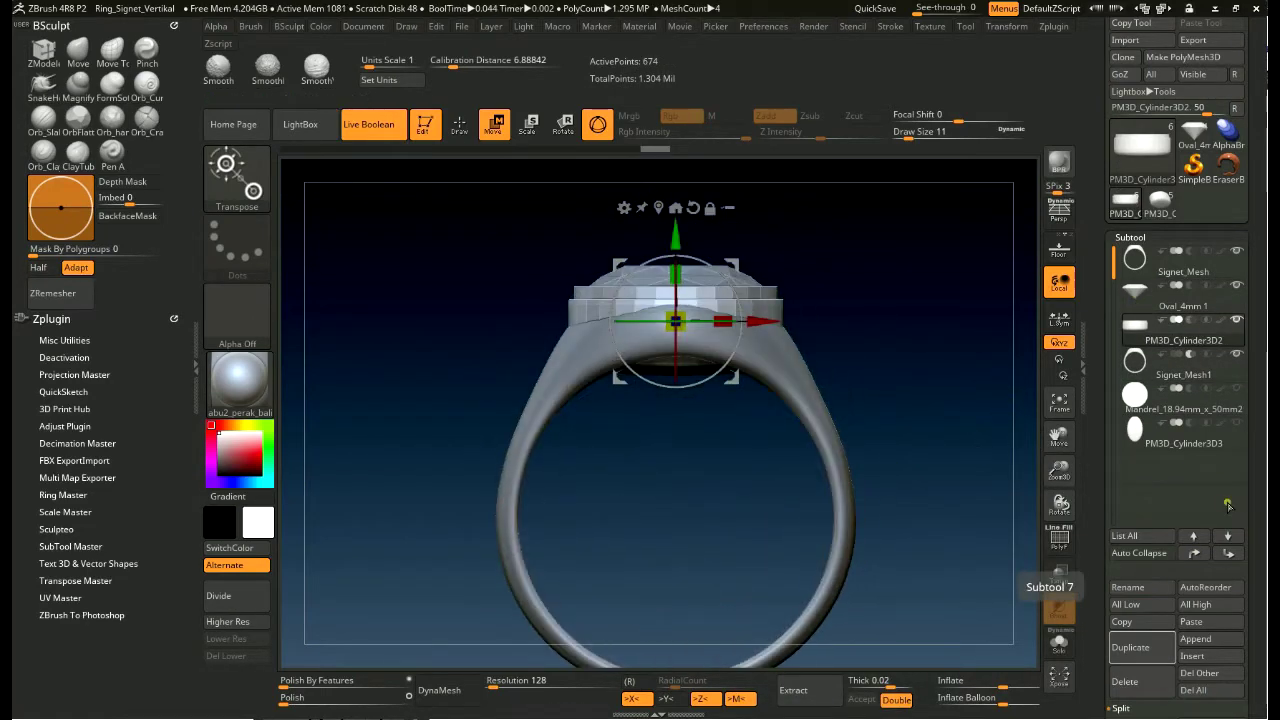
# - Make PM3D_Cylinder3D2 active in Draw mode and hide the Oval_4mm gemstone
pyautogui.click(1187, 374)
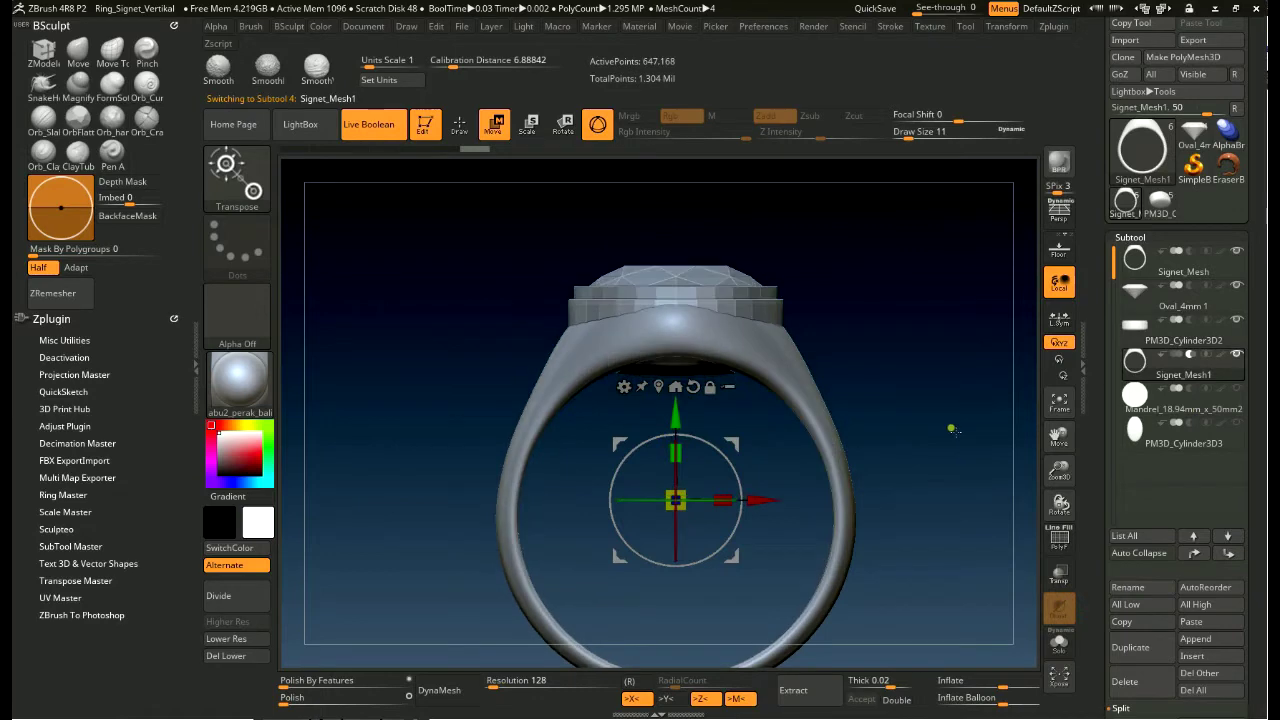
pyautogui.click(1183, 330)
pyautogui.click(1059, 575)
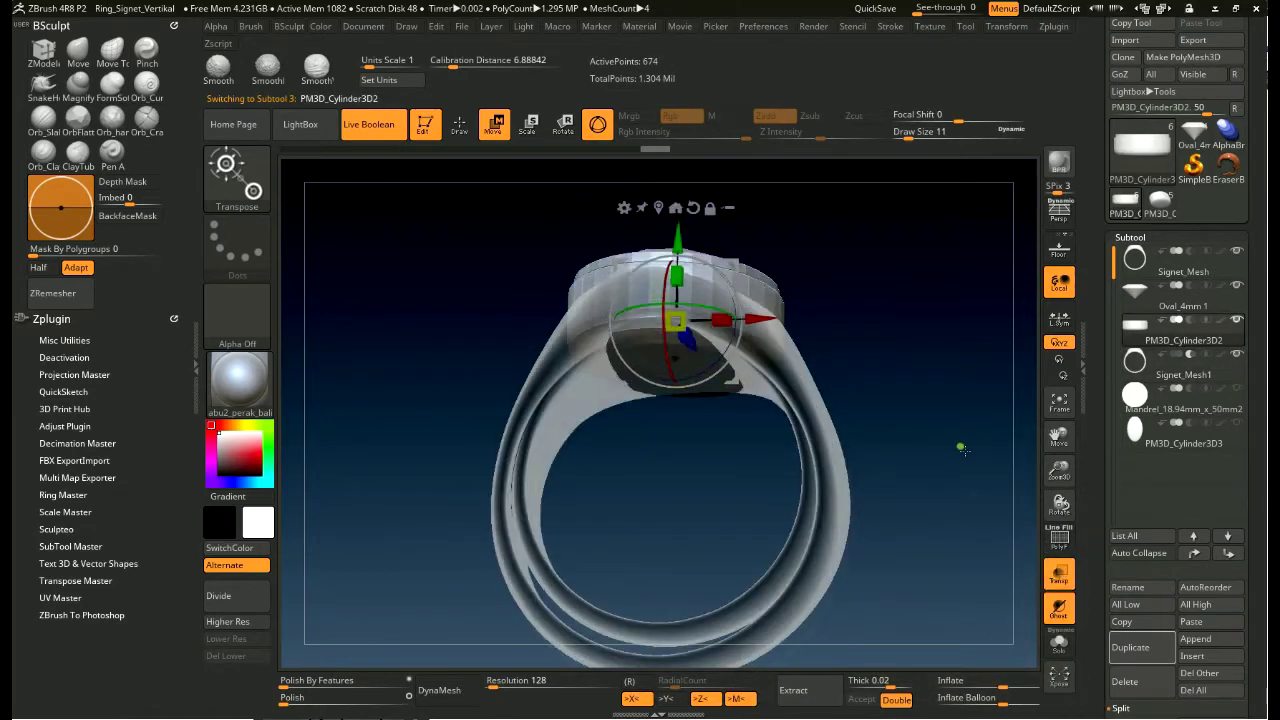
pyautogui.hotkey('ctrl', 'shift')
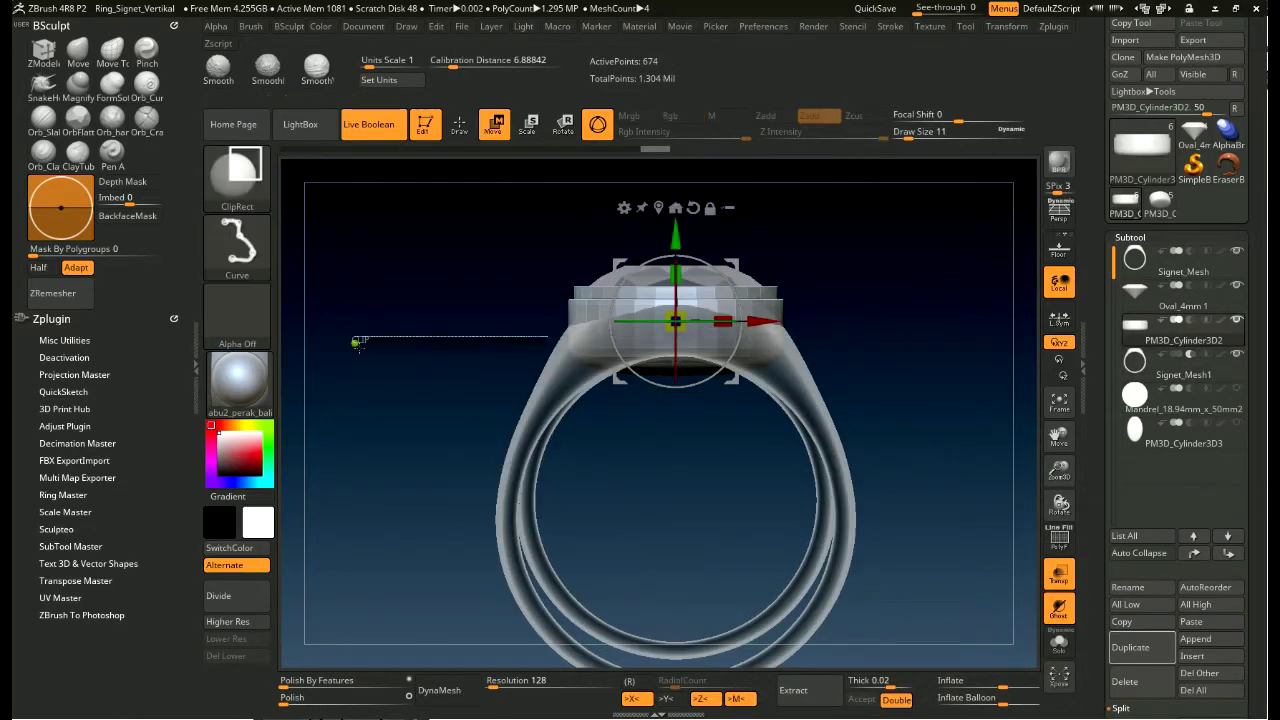
pyautogui.click(1059, 575)
pyautogui.moveTo(1025, 555)
pyautogui.mouseDown()
pyautogui.moveTo(1017, 415)
pyautogui.moveTo(946, 398)
pyautogui.mouseUp()
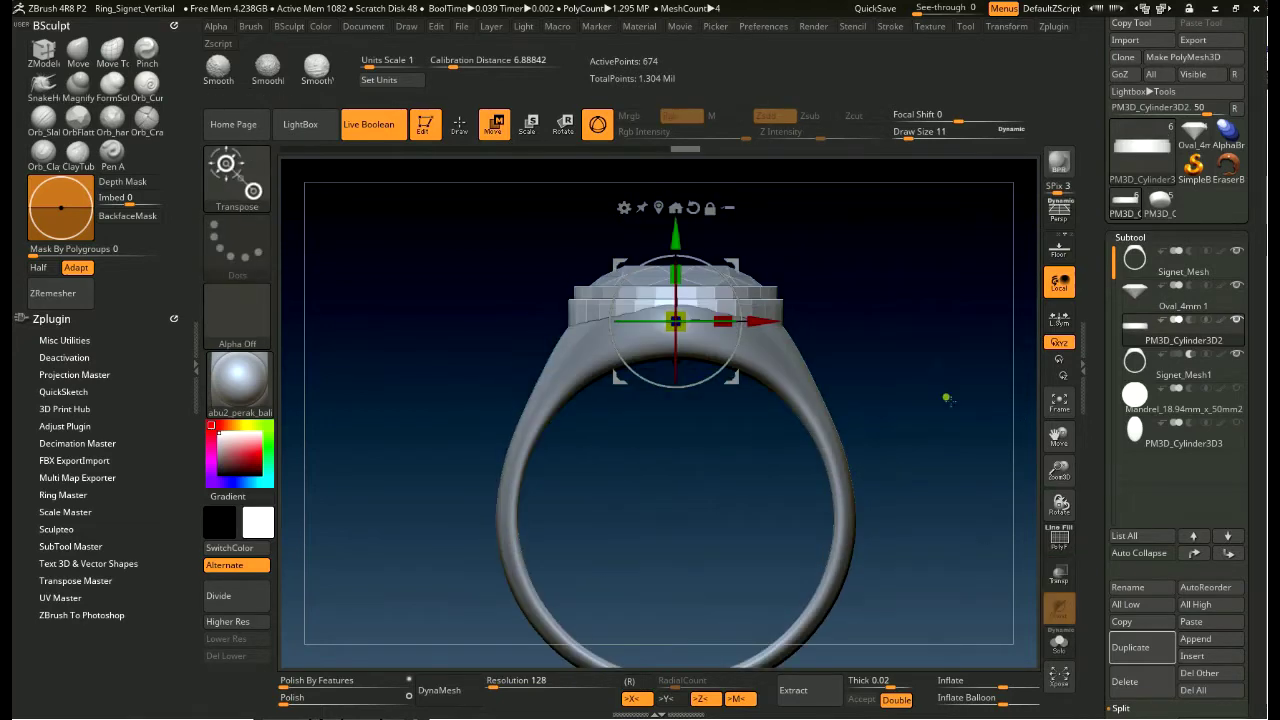
pyautogui.press('q')
pyautogui.keyDown('shift'); pyautogui.moveTo(837, 363); pyautogui.dragTo(840, 440); pyautogui.keyUp('shift')
pyautogui.click(1237, 289)
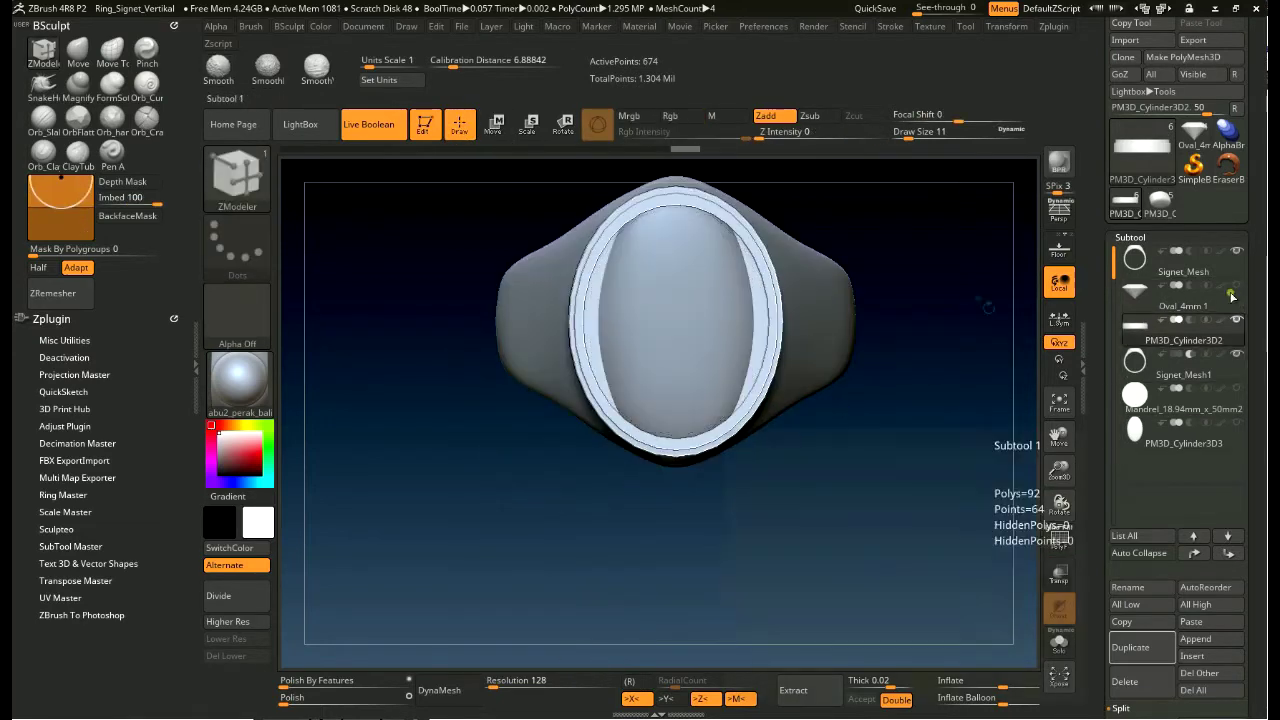
# - Hide the other ring subtools and turn on PolyF to inspect the cylinder's edge loops
pyautogui.click(1237, 422)
pyautogui.keyDown('shift'); pyautogui.moveTo(990, 420); pyautogui.dragTo(1040, 398); pyautogui.keyUp('shift')
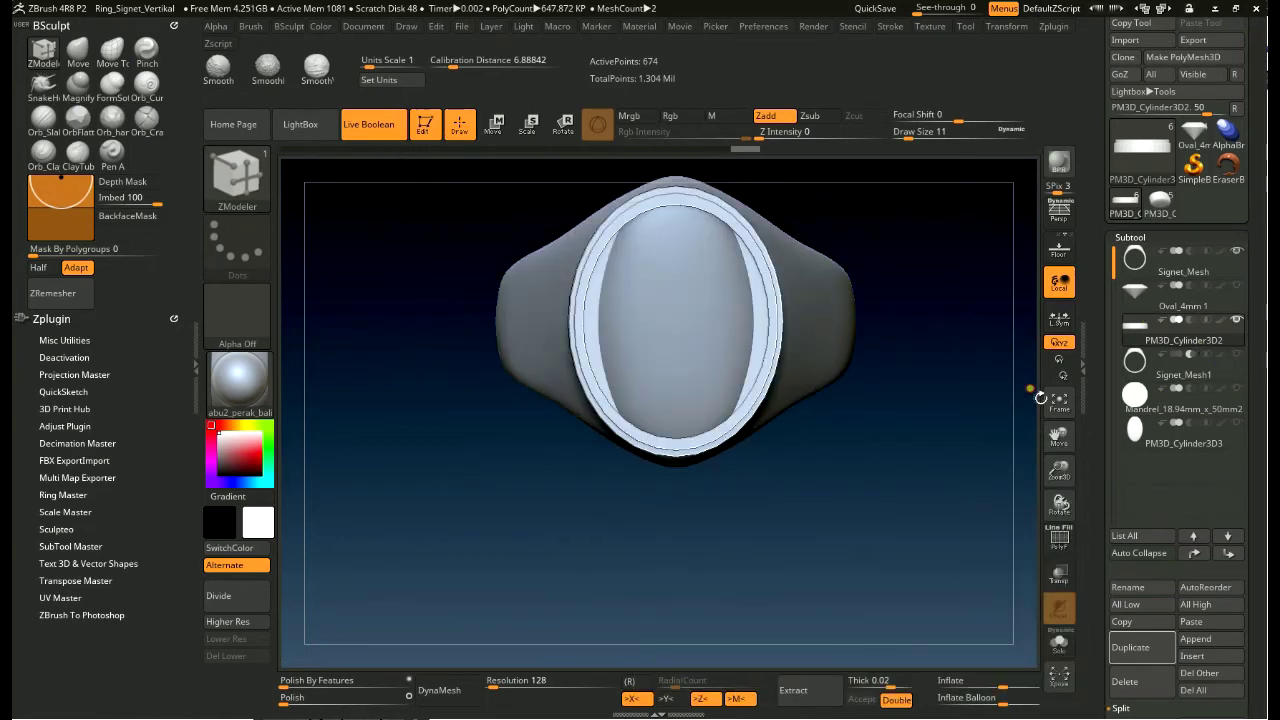
pyautogui.click(1237, 353)
pyautogui.click(1059, 537)
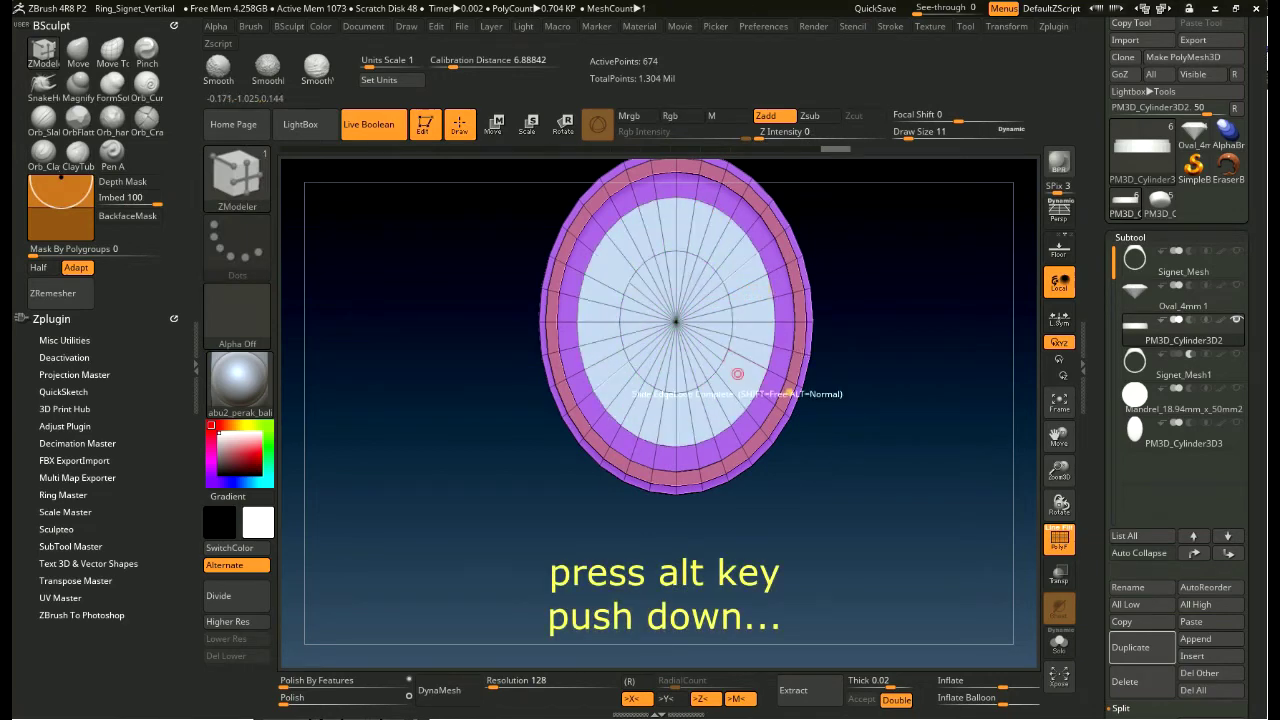
pyautogui.moveTo(688, 353); pyautogui.dragTo(845, 315)
pyautogui.moveTo(838, 451)
pyautogui.mouseDown()
pyautogui.moveTo(886, 280)
pyautogui.moveTo(950, 374)
pyautogui.mouseUp()
pyautogui.keyDown('shift'); pyautogui.moveTo(680, 348); pyautogui.dragTo(694, 289); pyautogui.keyUp('shift')
pyautogui.keyDown('alt'); pyautogui.click(694, 289); pyautogui.keyUp('alt')
# - Bring back the Oval_4mm gemstone and select the Signet_Mesh1 ring part
pyautogui.click(493, 124)
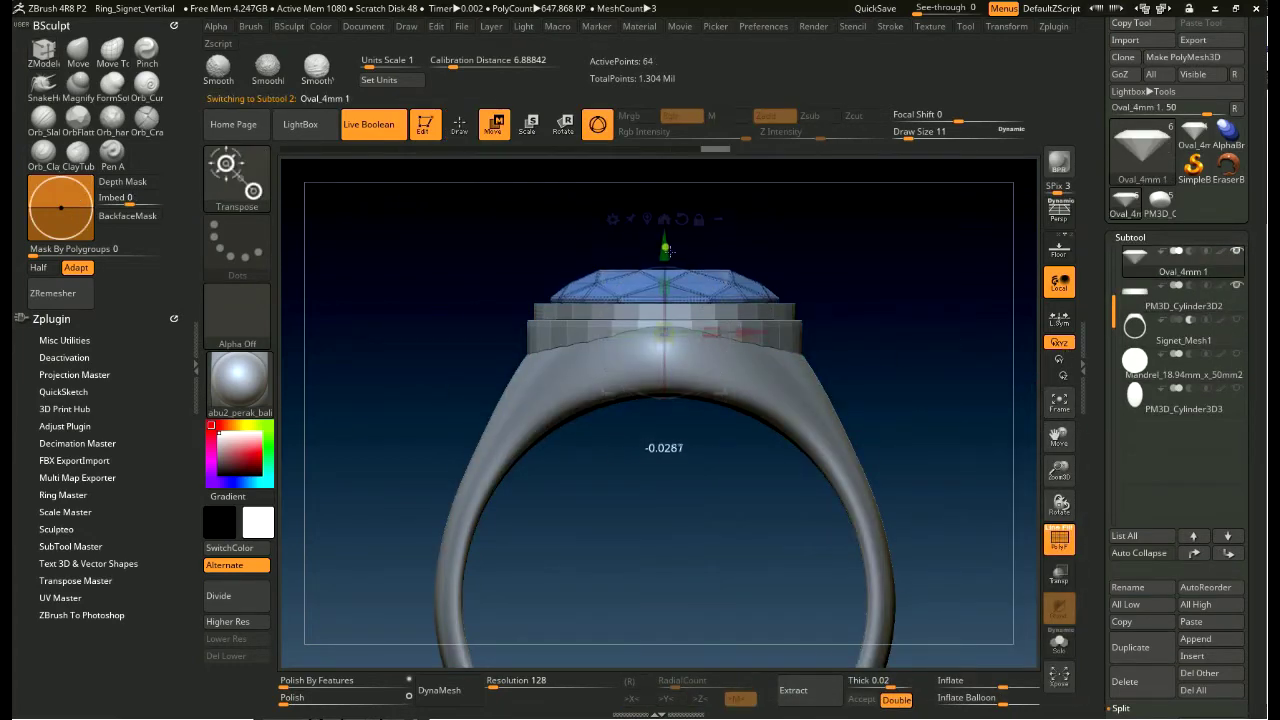
pyautogui.keyDown('shift'); pyautogui.moveTo(666, 250); pyautogui.dragTo(668, 270); pyautogui.keyUp('shift')
pyautogui.keyDown('alt'); pyautogui.click(665, 310); pyautogui.keyUp('alt')
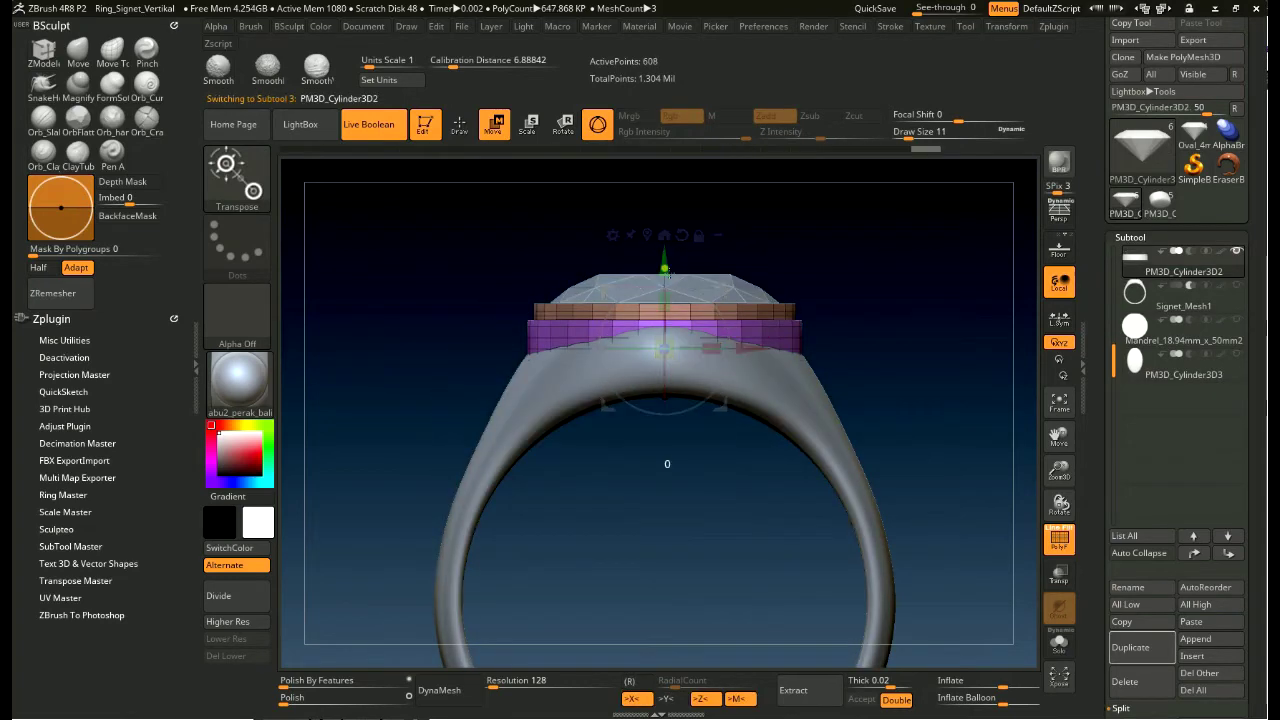
pyautogui.keyDown('alt'); pyautogui.click(665, 260); pyautogui.keyUp('alt')
pyautogui.moveTo(668, 258)
pyautogui.keyDown('shift'); pyautogui.mouseDown()
pyautogui.moveTo(966, 380)
pyautogui.moveTo(964, 437)
pyautogui.mouseUp(); pyautogui.keyUp('shift')
pyautogui.click(1238, 323)
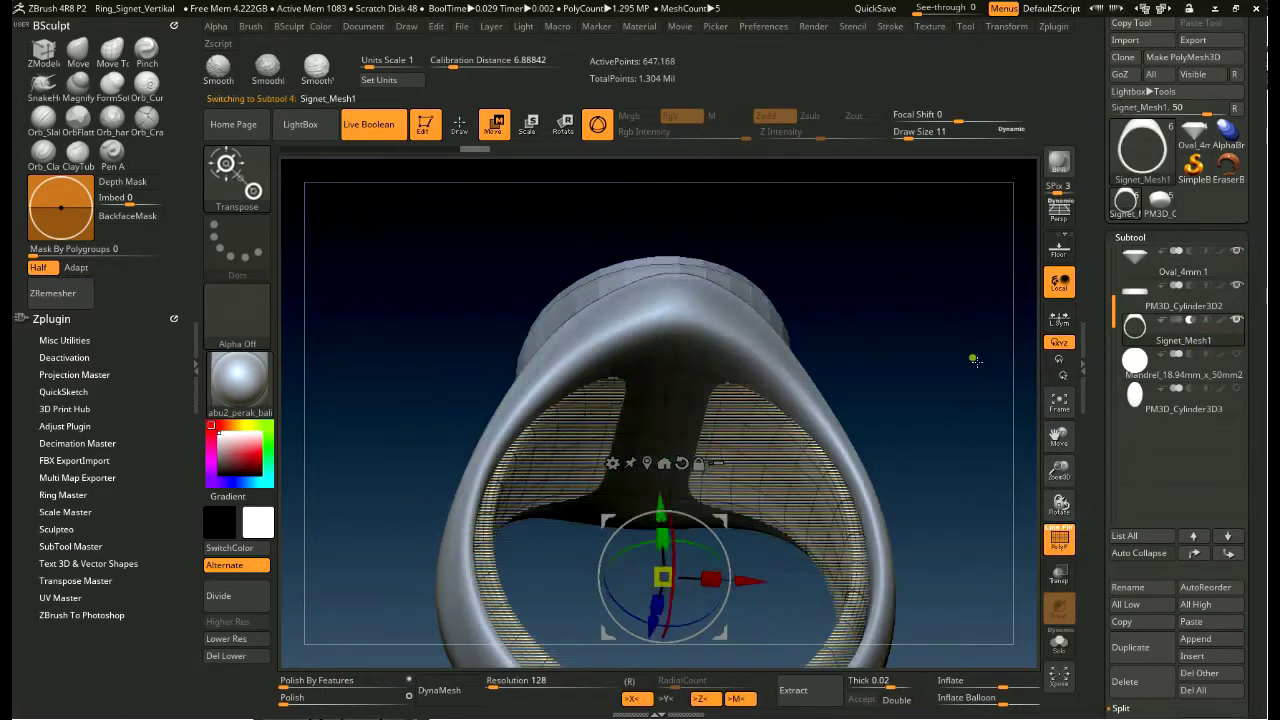
# - Turn off PolyF, enable Transp, and run Make Boolean Mesh to union the ring
pyautogui.click(1063, 530)
pyautogui.keyDown('shift'); pyautogui.moveTo(960, 430); pyautogui.dragTo(963, 449); pyautogui.keyUp('shift')
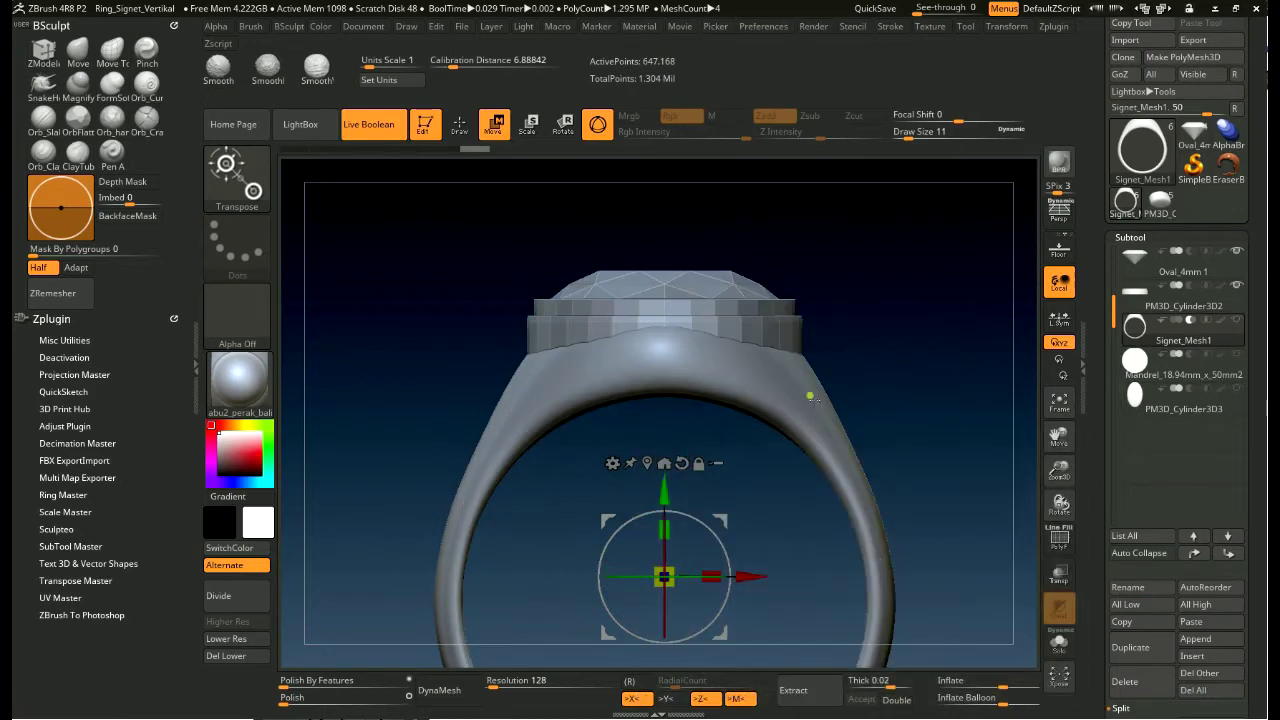
pyautogui.keyDown('shift'); pyautogui.moveTo(943, 349); pyautogui.dragTo(931, 505); pyautogui.keyUp('shift')
pyautogui.click(1058, 572)
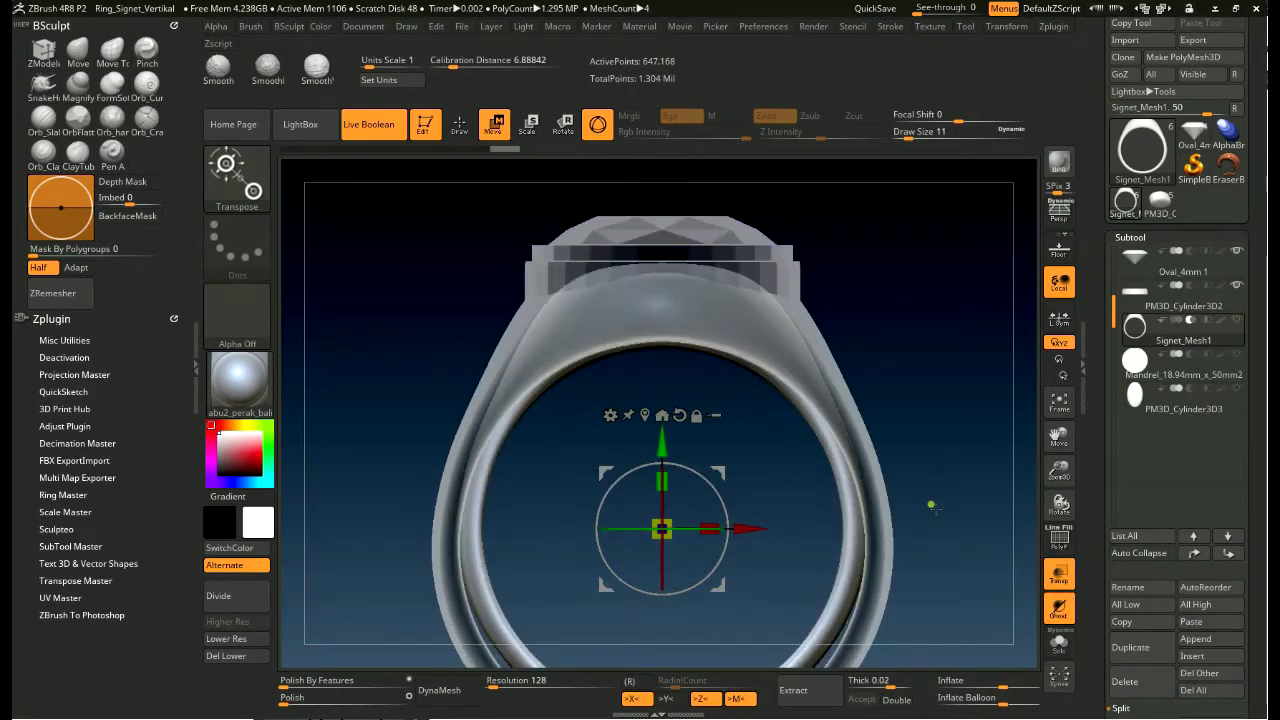
pyautogui.moveTo(1116, 320); pyautogui.dragTo(1116, 272)
pyautogui.keyDown('shift'); pyautogui.moveTo(944, 200); pyautogui.dragTo(947, 300); pyautogui.keyUp('shift')
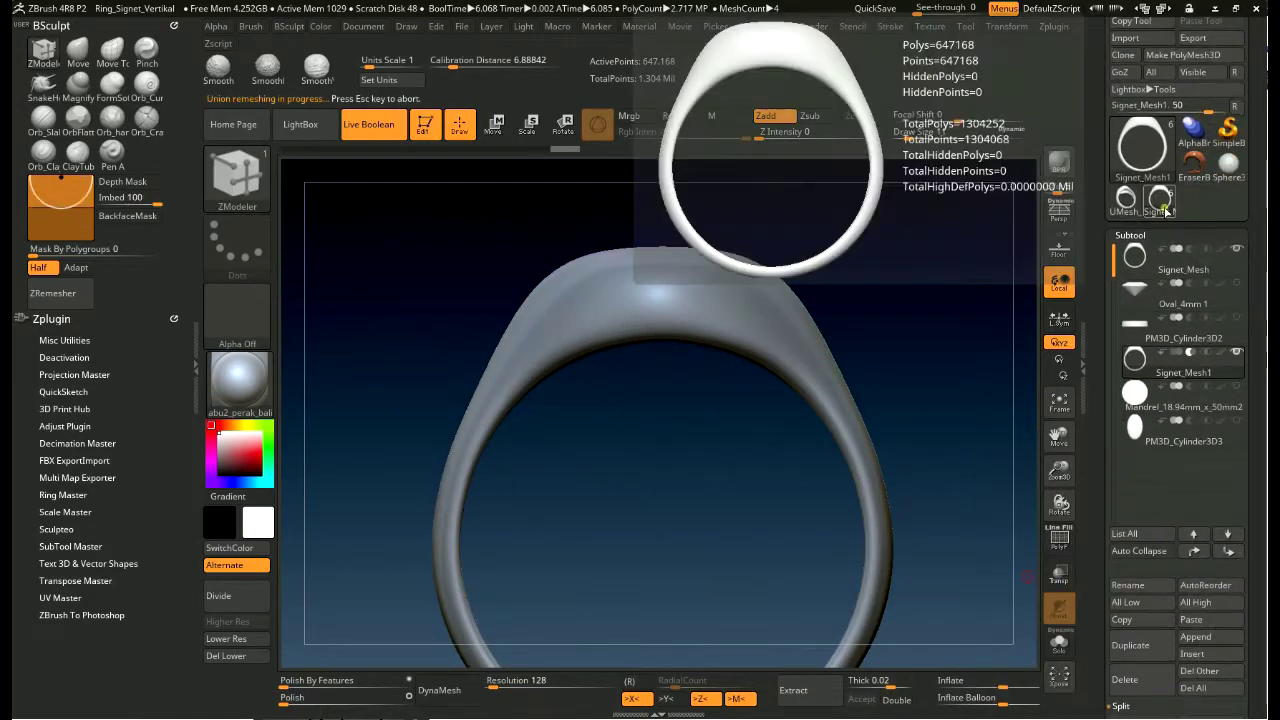
# - Append UMesh_Signet_Mesh1 to the subtool stack and make it active
pyautogui.click(1195, 636)
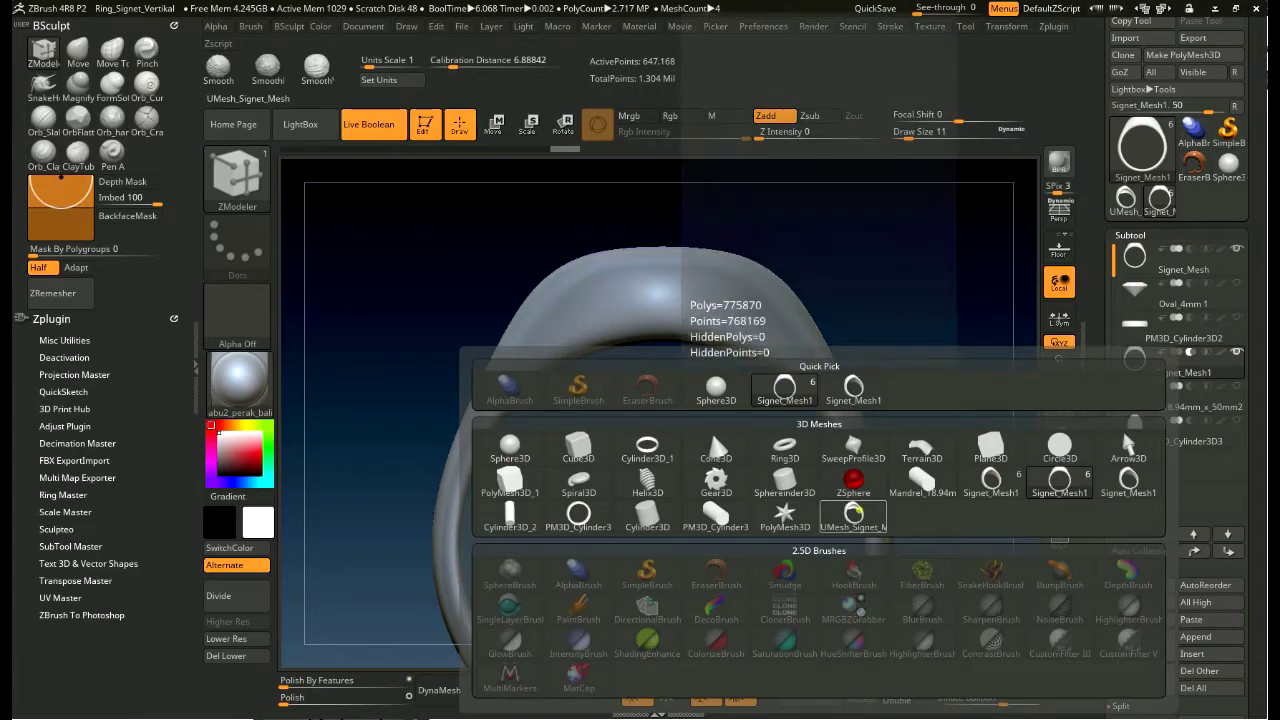
pyautogui.click(830, 512)
pyautogui.click(1180, 470)
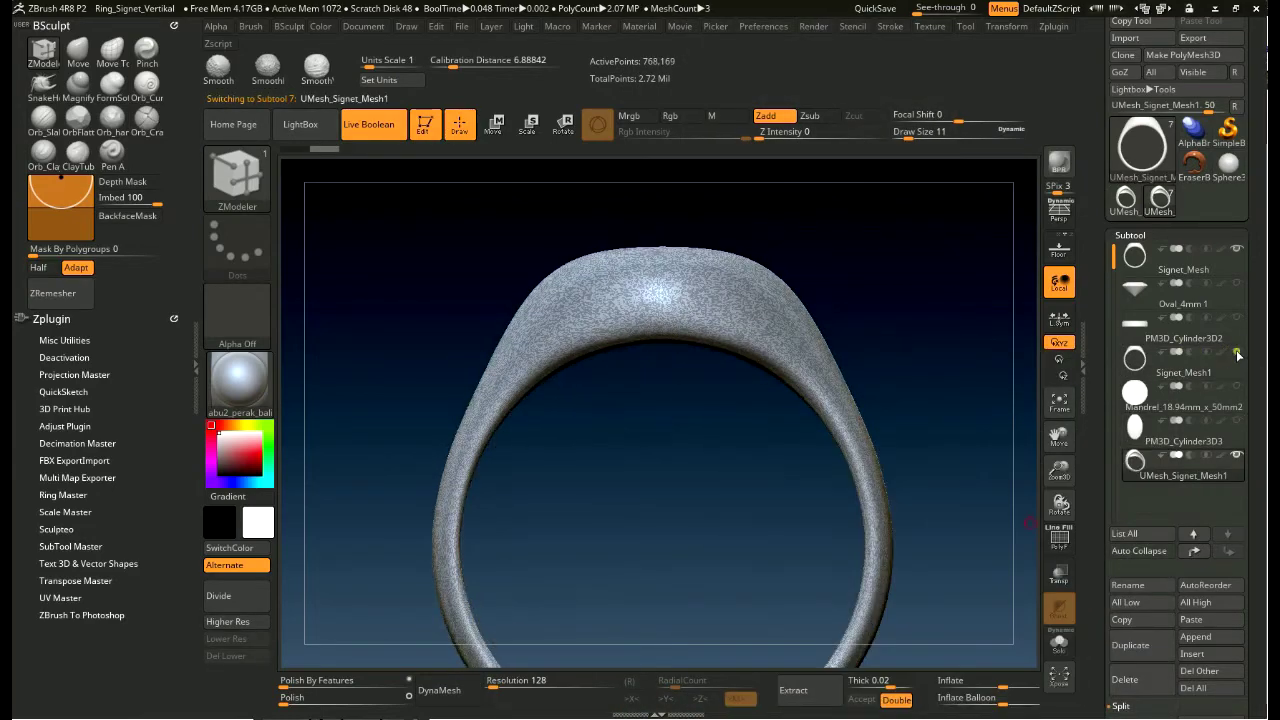
pyautogui.click(1241, 251)
pyautogui.moveTo(960, 460)
pyautogui.mouseDown()
pyautogui.moveTo(947, 369)
pyautogui.moveTo(940, 385)
pyautogui.mouseUp()
# - Select the PM3D_Cylinder3D2 bezel and switch to Move (W)
pyautogui.keyDown('alt'); pyautogui.click(771, 271); pyautogui.keyUp('alt')
pyautogui.moveTo(900, 300); pyautogui.dragTo(916, 376)
pyautogui.moveTo(990, 300)
pyautogui.mouseDown()
pyautogui.moveTo(948, 200)
pyautogui.moveTo(887, 144)
pyautogui.moveTo(937, 277)
pyautogui.moveTo(906, 243)
pyautogui.moveTo(986, 451)
pyautogui.mouseUp()
pyautogui.press('w')
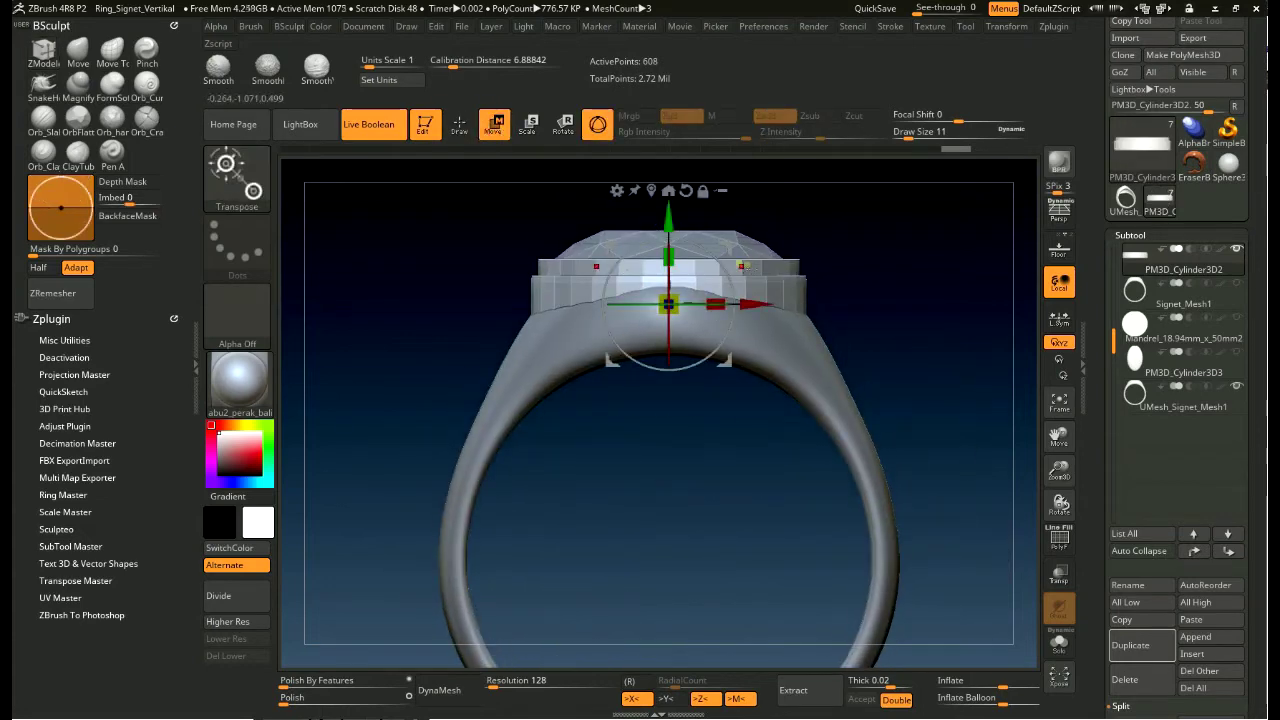
# - Turn on Transp and select Oval_4mm to edit the gem seated in the bezel
pyautogui.click(1055, 577)
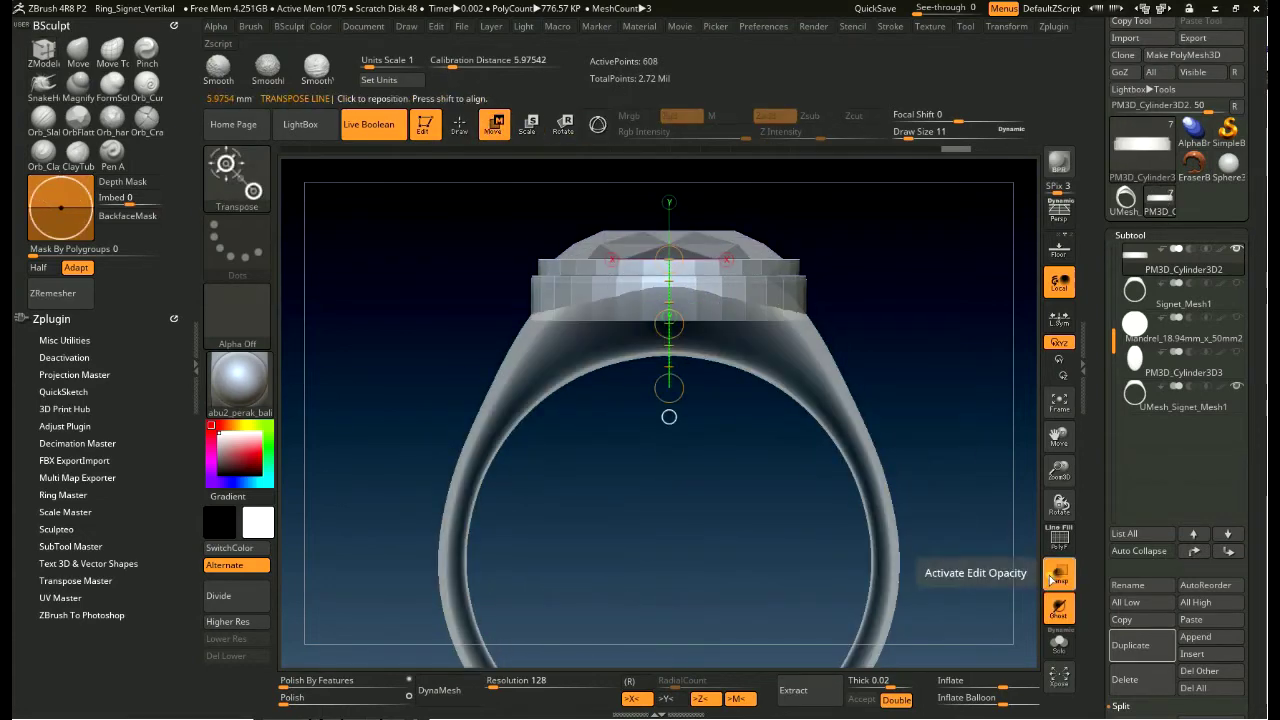
pyautogui.moveTo(930, 230); pyautogui.dragTo(917, 317)
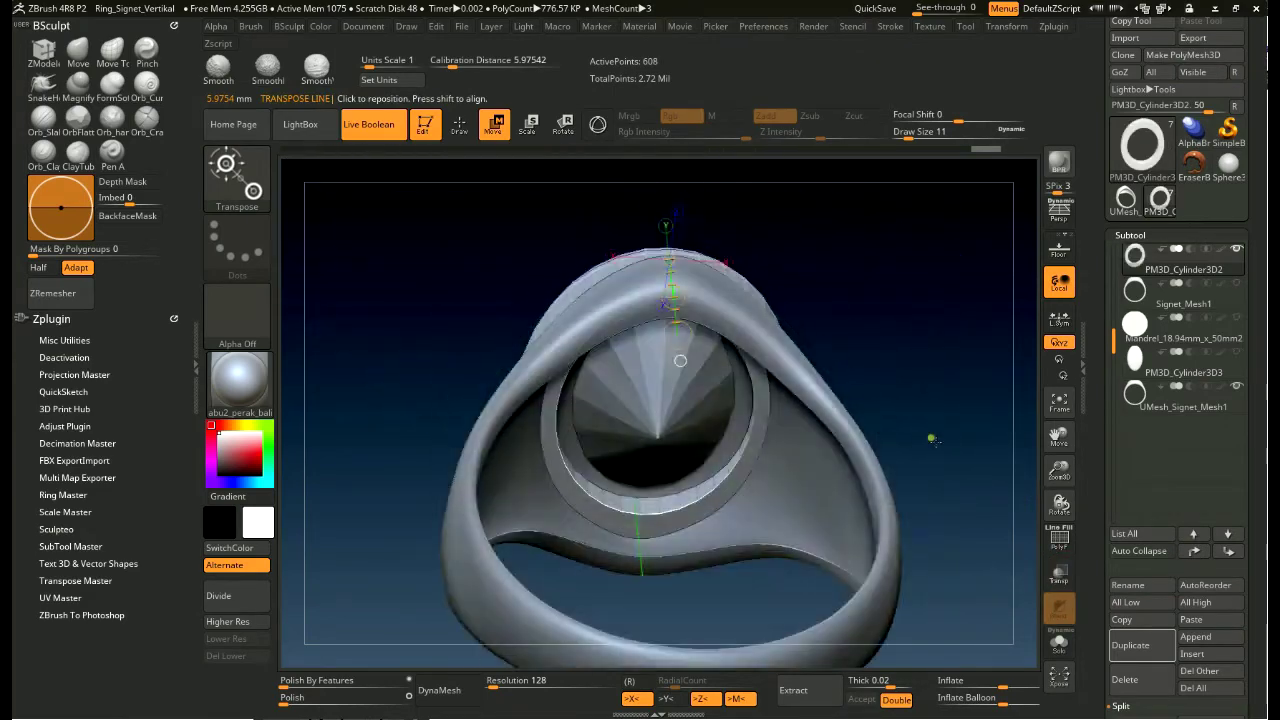
pyautogui.keyDown('shift'); pyautogui.moveTo(917, 317); pyautogui.dragTo(920, 569); pyautogui.keyUp('shift')
pyautogui.moveTo(1114, 340); pyautogui.dragTo(1115, 255)
pyautogui.moveTo(975, 480)
pyautogui.mouseDown()
pyautogui.moveTo(936, 311)
pyautogui.moveTo(934, 231)
pyautogui.moveTo(1000, 300)
pyautogui.mouseUp()
pyautogui.click(1236, 293)
pyautogui.moveTo(1183, 293)
pyautogui.keyDown('shift'); pyautogui.moveTo(927, 213); pyautogui.dragTo(960, 300); pyautogui.keyUp('shift')
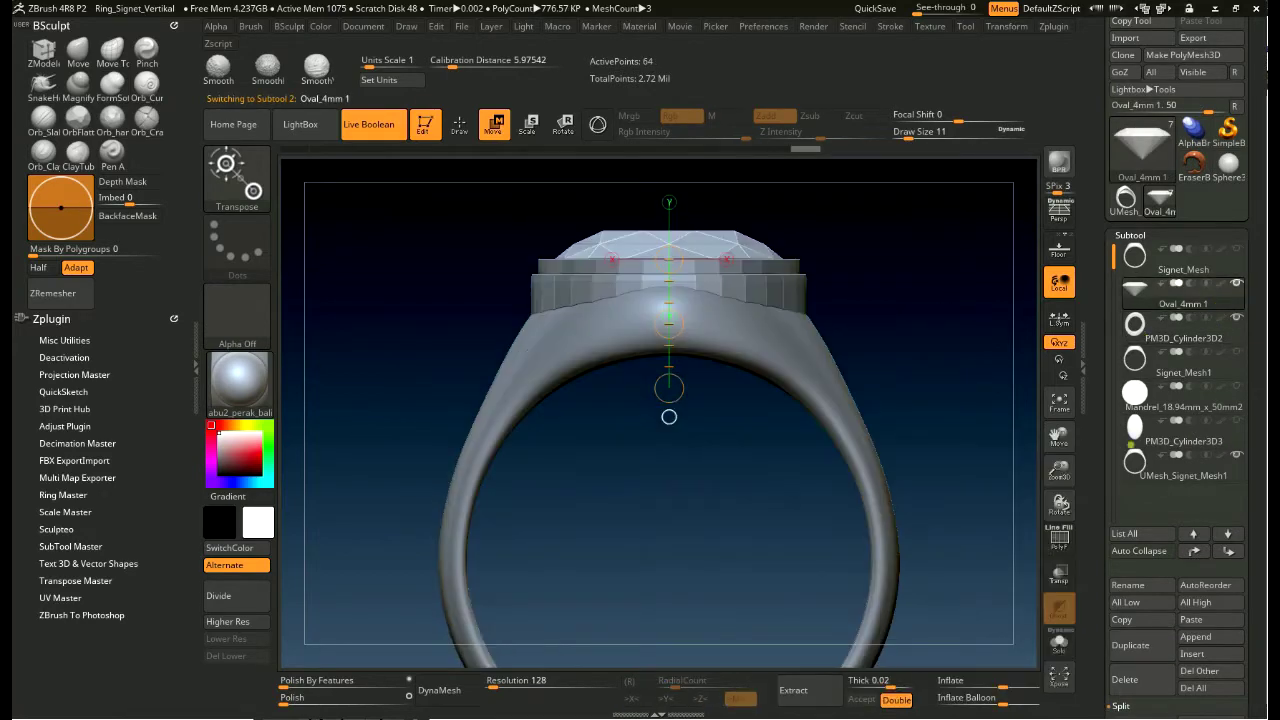
# - Turn on PolyF, select PM3D_Cylinder3D3 and hide the ring shank
pyautogui.click(1059, 540)
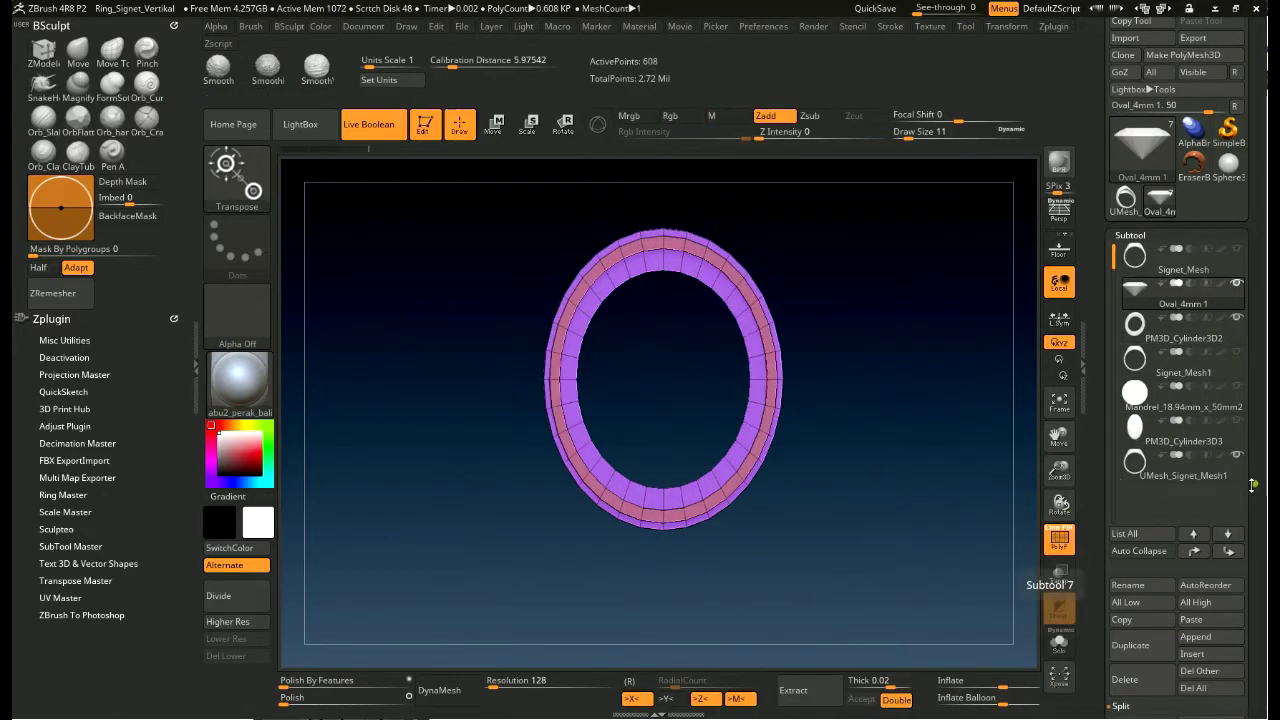
pyautogui.click(1059, 575)
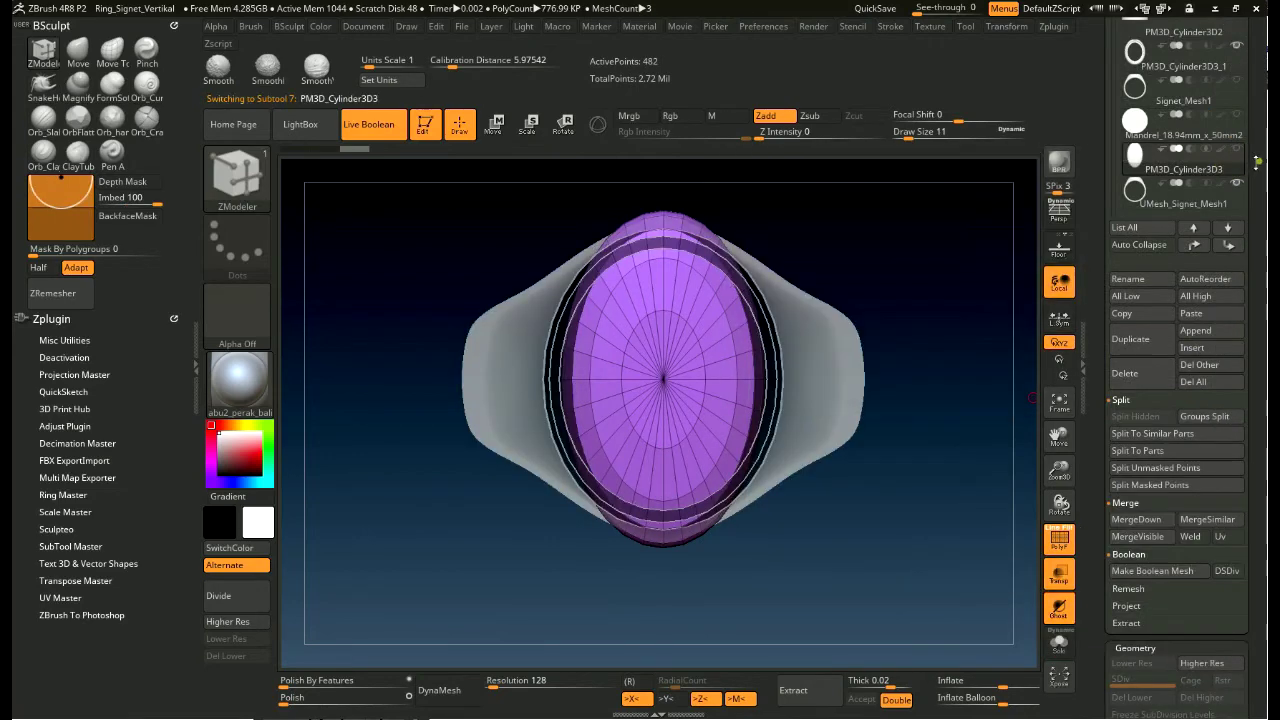
pyautogui.scroll(3, 1180, 400)
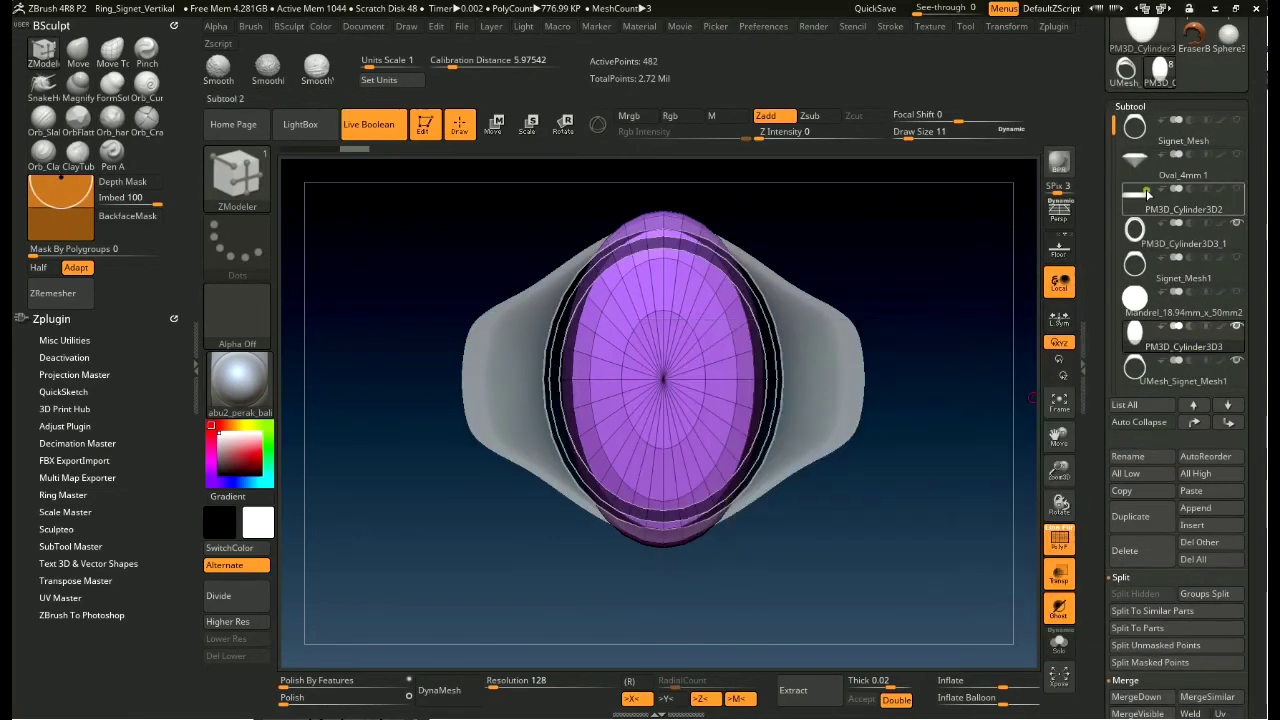
pyautogui.click(1234, 272)
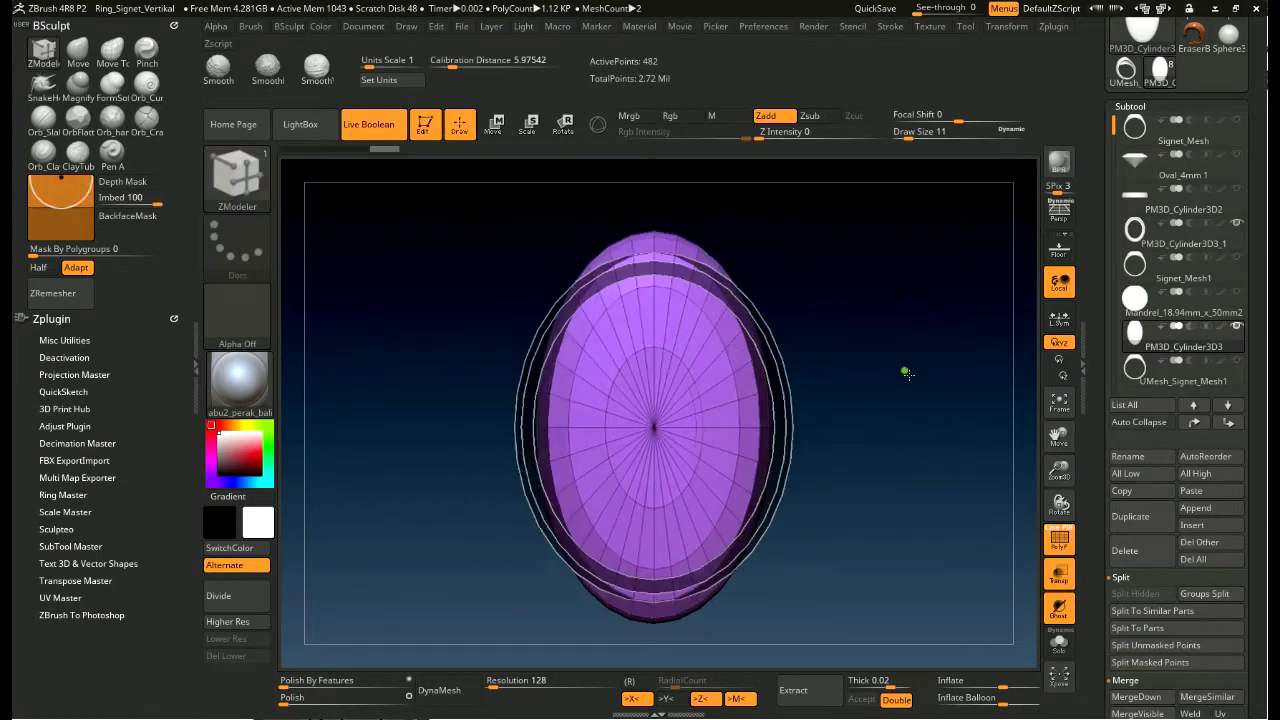
# - Enlarge the oval piece with the Transpose gizmo, then show the shank and hide the cap
pyautogui.click(494, 124)
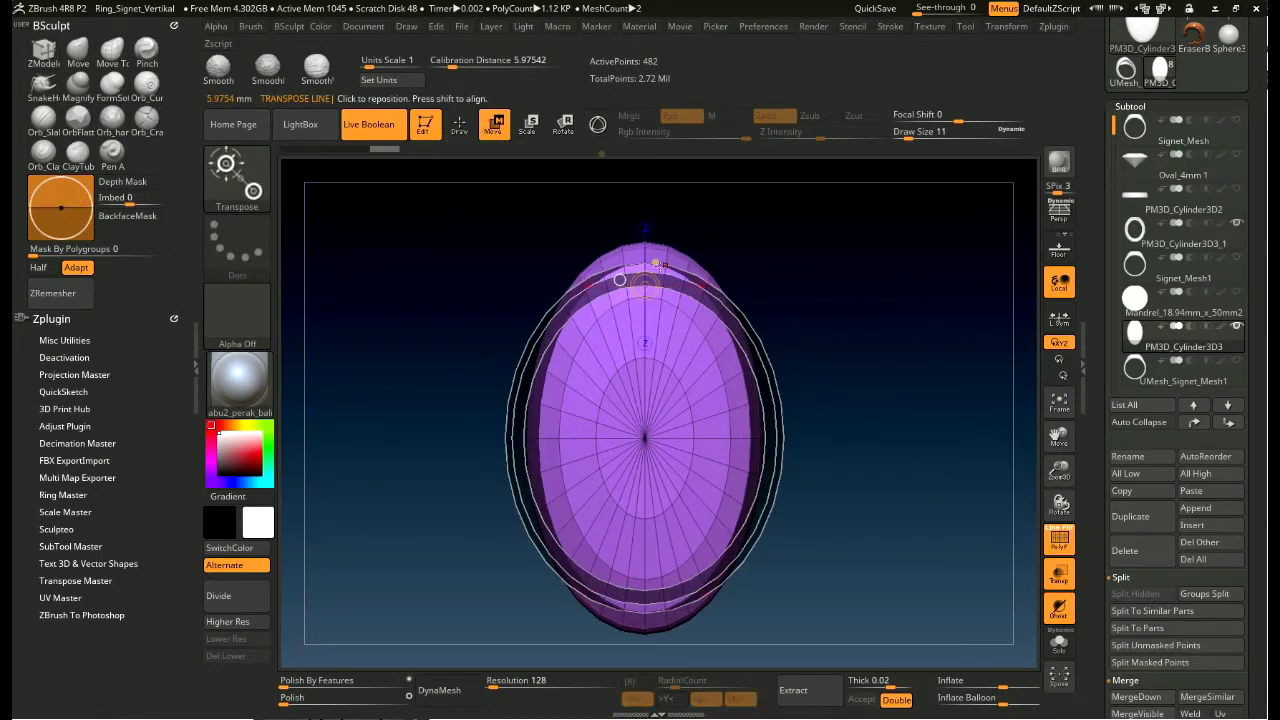
pyautogui.press('y')
pyautogui.click(1060, 537)
pyautogui.click(1060, 575)
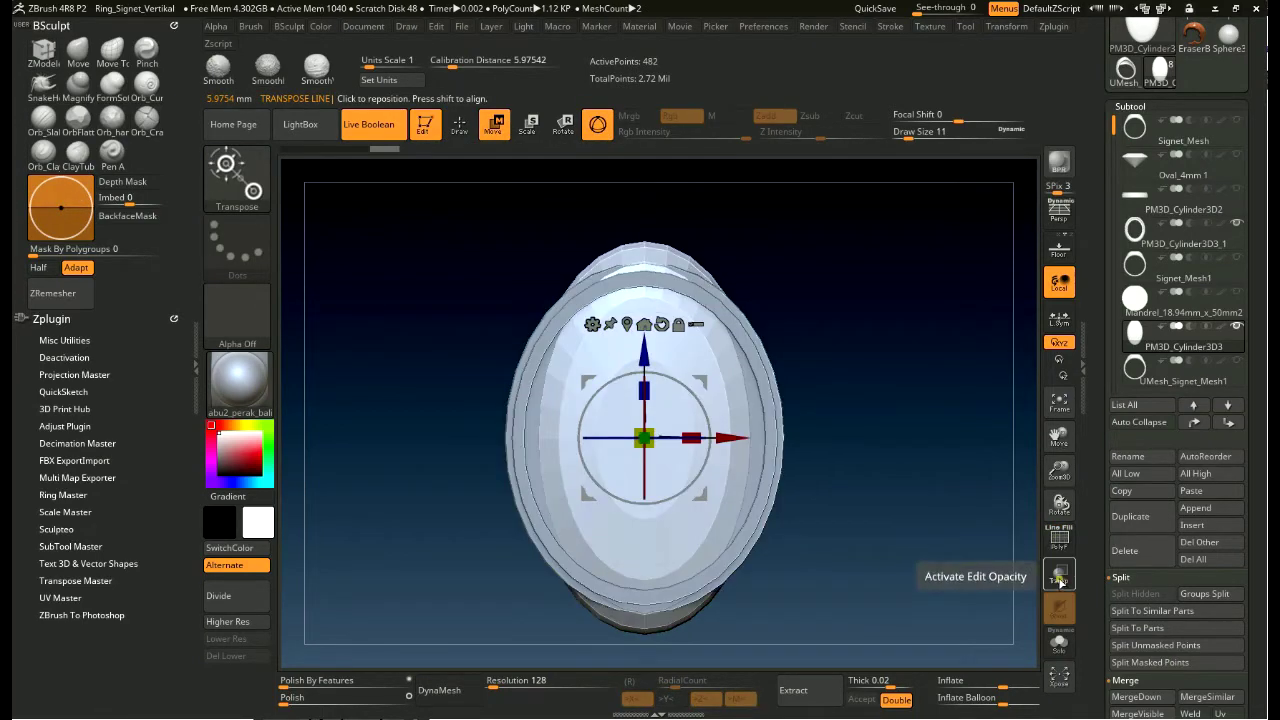
pyautogui.moveTo(644, 437); pyautogui.dragTo(695, 456)
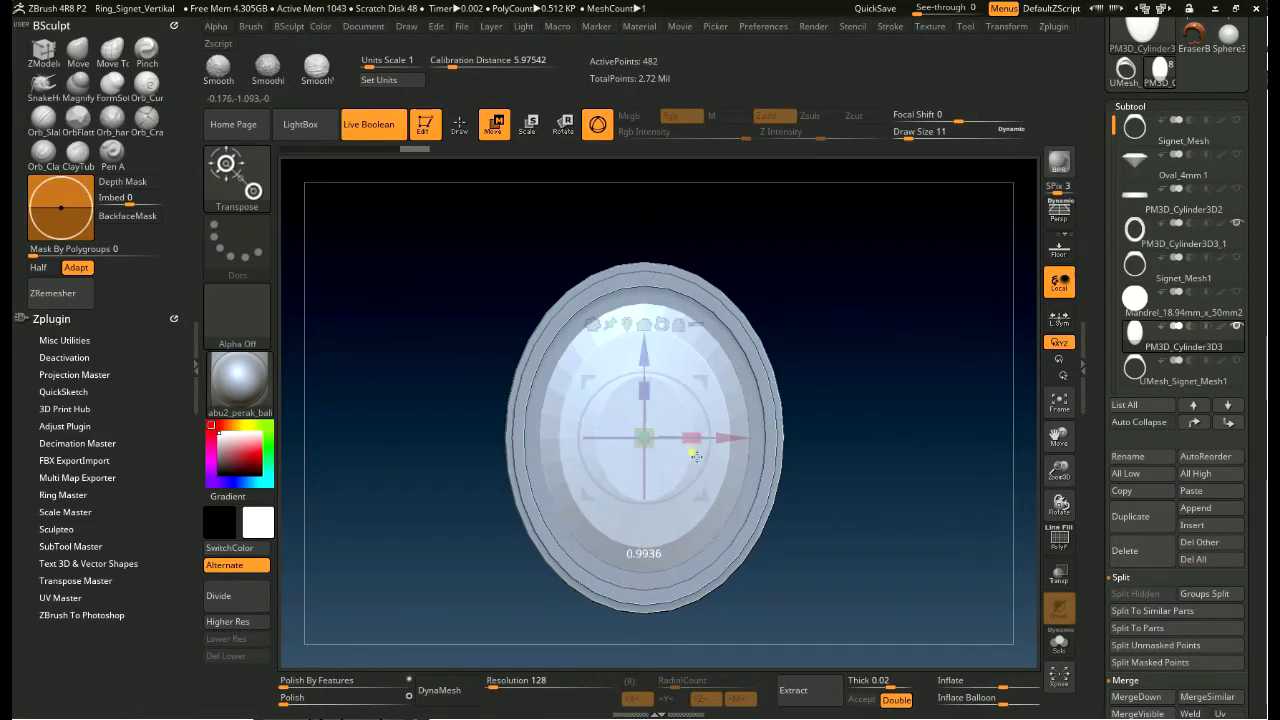
pyautogui.keyDown('shift'); pyautogui.moveTo(695, 456); pyautogui.dragTo(644, 437); pyautogui.keyUp('shift')
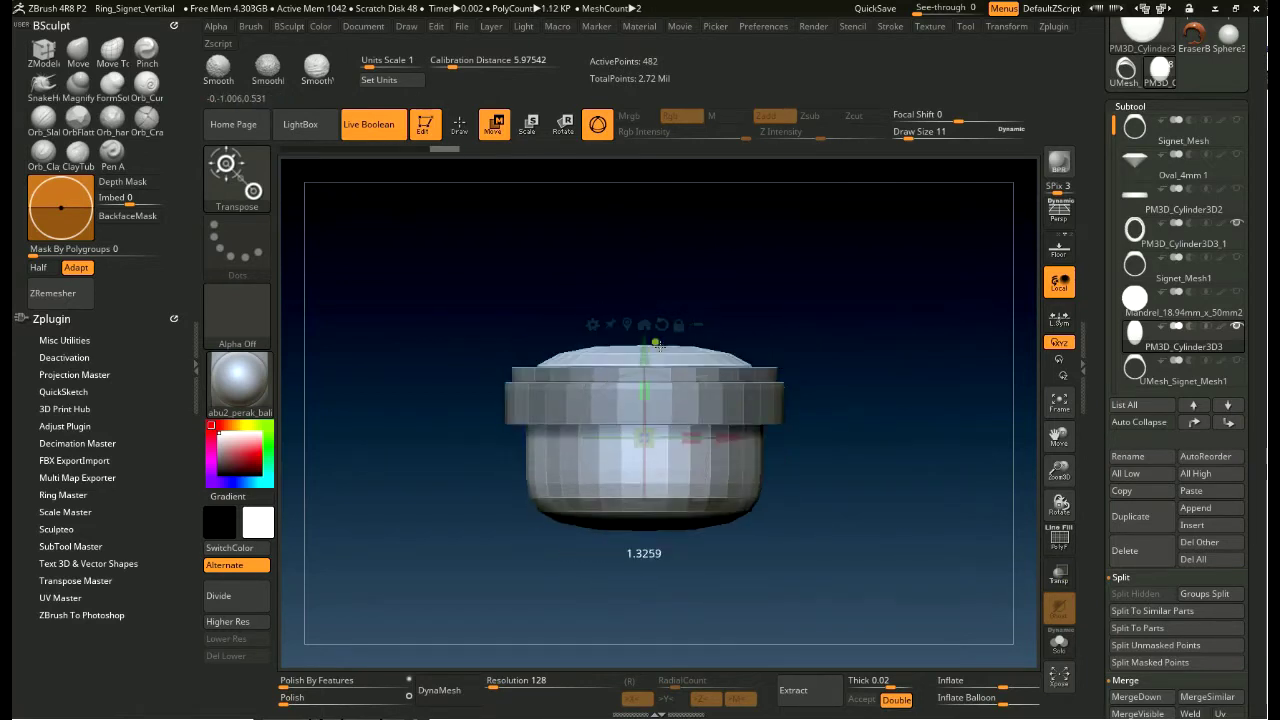
pyautogui.click(1236, 120)
pyautogui.click(1236, 222)
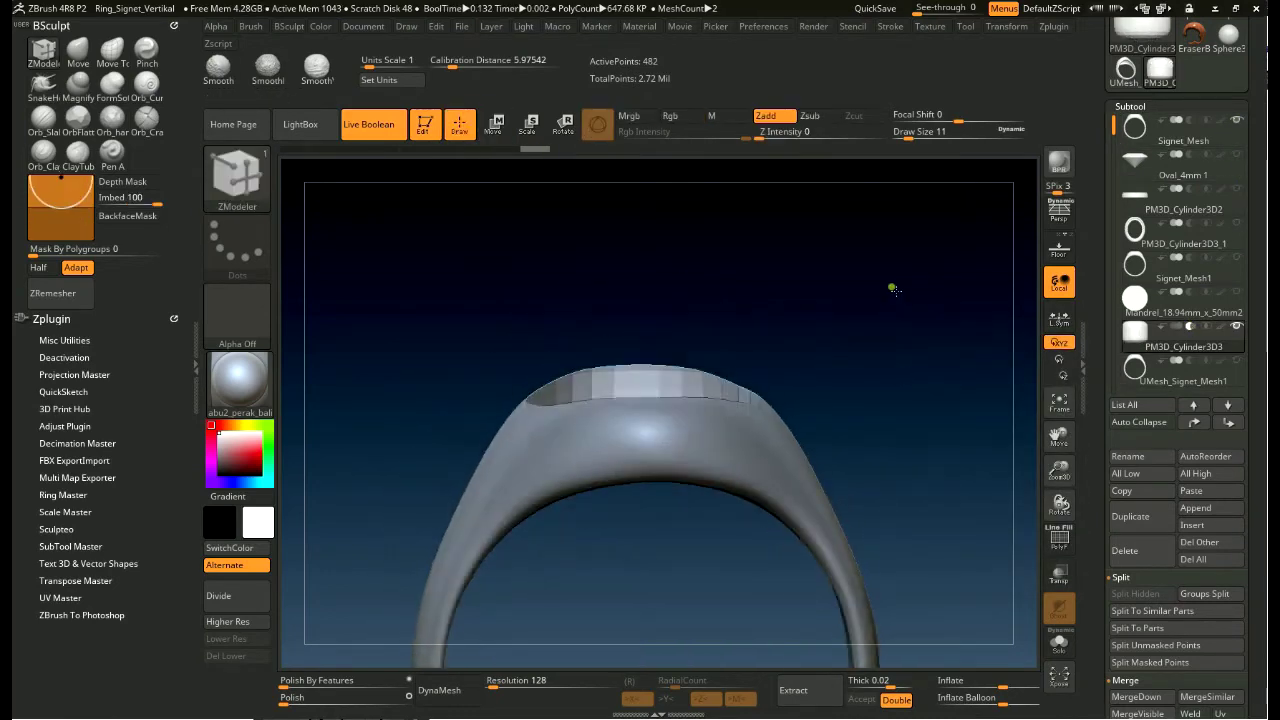
# - Select Signet_Mesh and append UMesh_Signet_Mesh1 as a new subtool
pyautogui.moveTo(950, 440)
pyautogui.mouseDown()
pyautogui.moveTo(937, 423)
pyautogui.moveTo(946, 351)
pyautogui.moveTo(943, 451)
pyautogui.moveTo(955, 463)
pyautogui.moveTo(950, 430)
pyautogui.moveTo(960, 463)
pyautogui.moveTo(913, 297)
pyautogui.mouseUp()
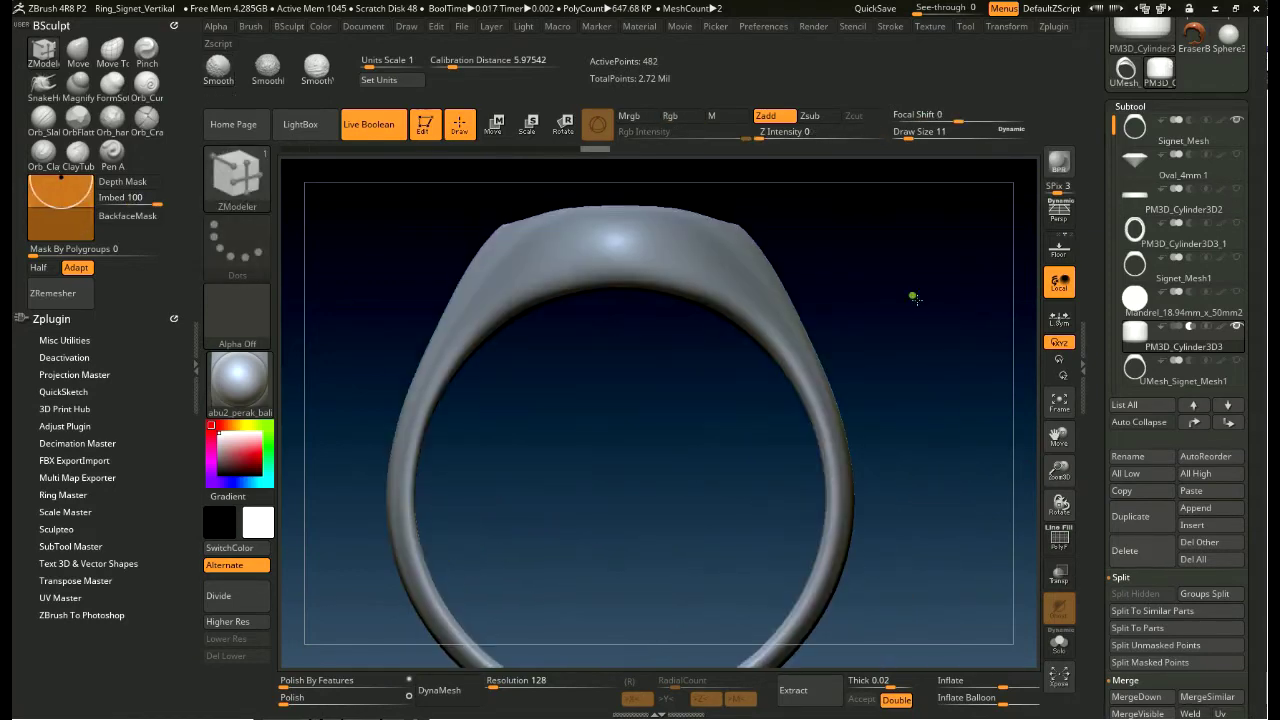
pyautogui.moveTo(1258, 625); pyautogui.dragTo(1260, 432)
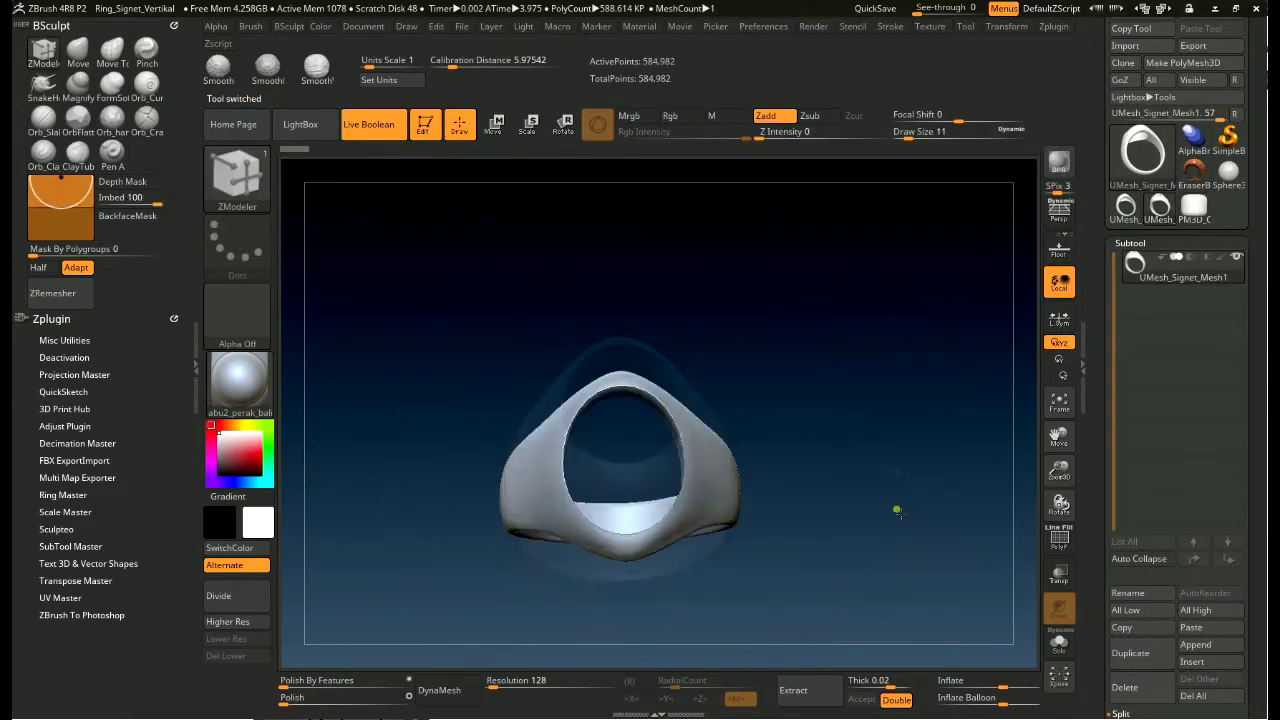
pyautogui.moveTo(897, 510); pyautogui.dragTo(903, 315)
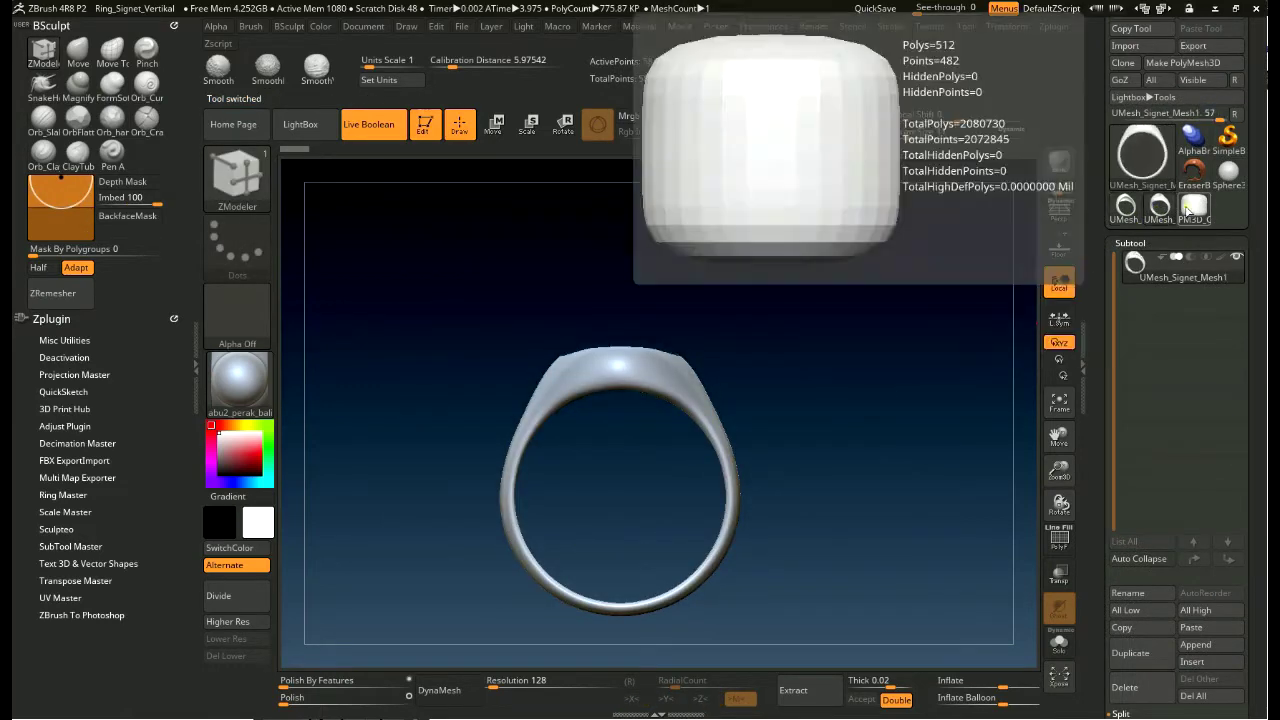
pyautogui.click(1194, 205)
pyautogui.click(1215, 315)
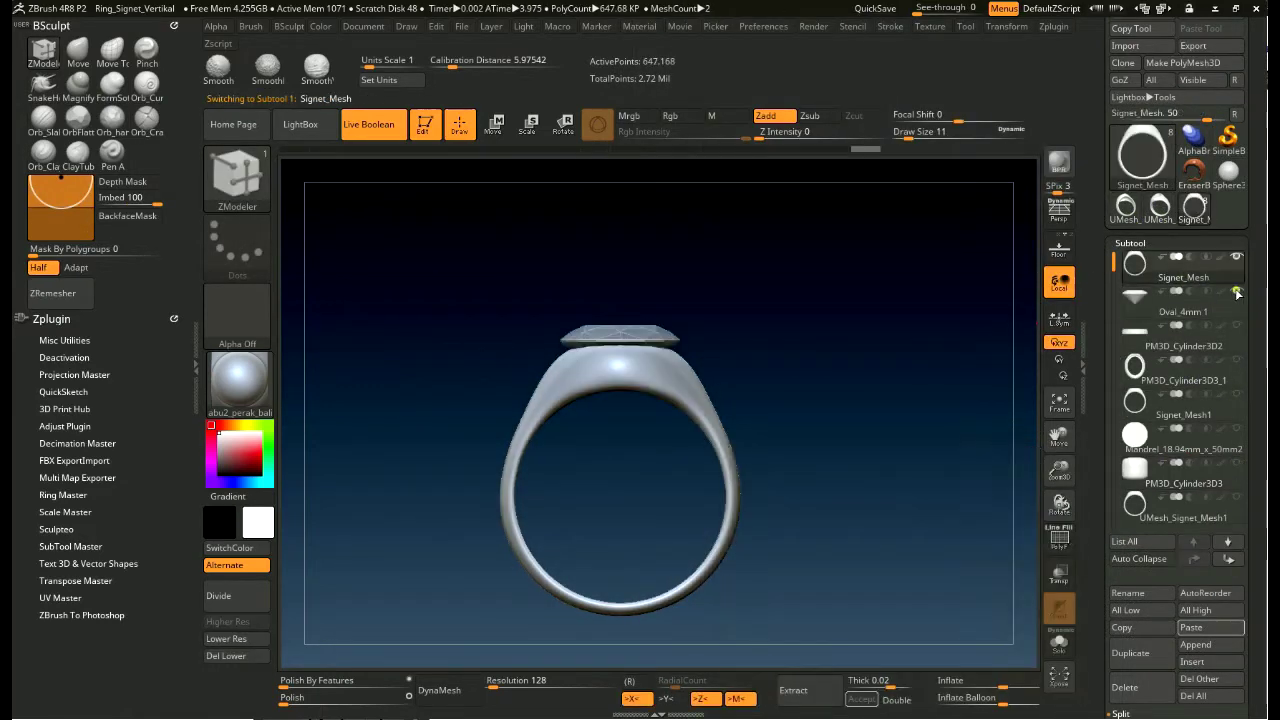
pyautogui.click(1195, 644)
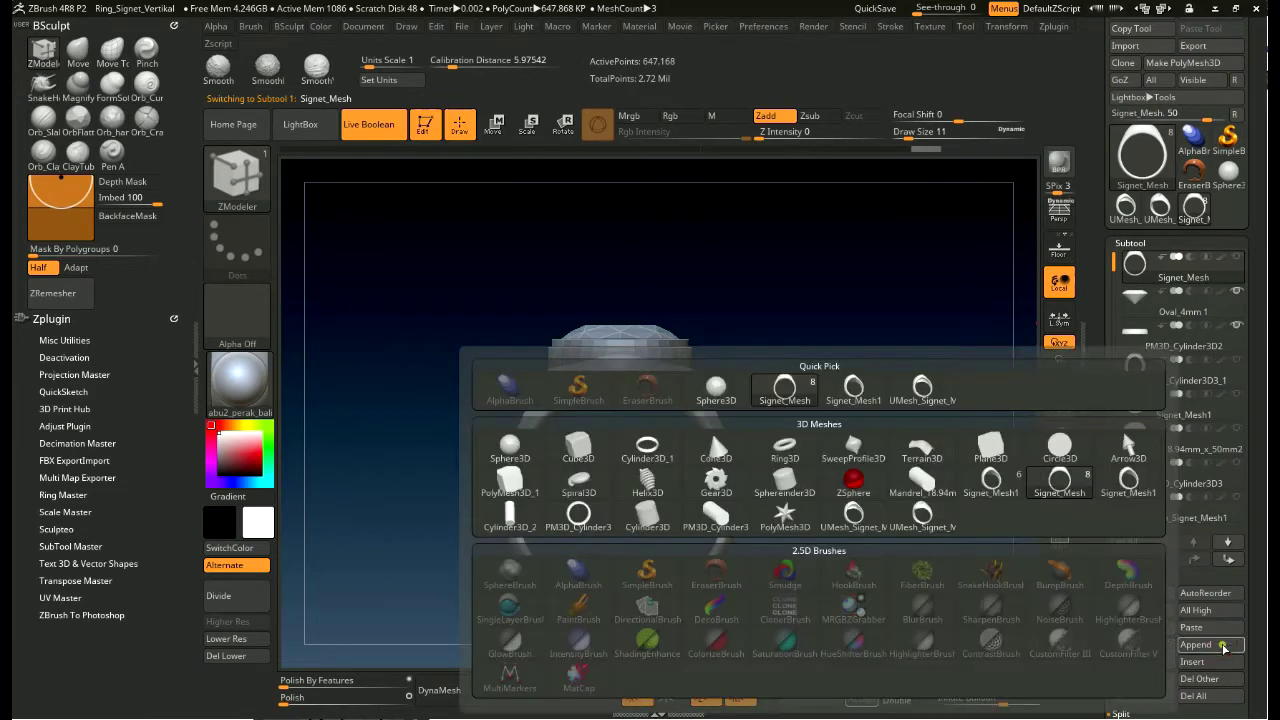
pyautogui.click(929, 513)
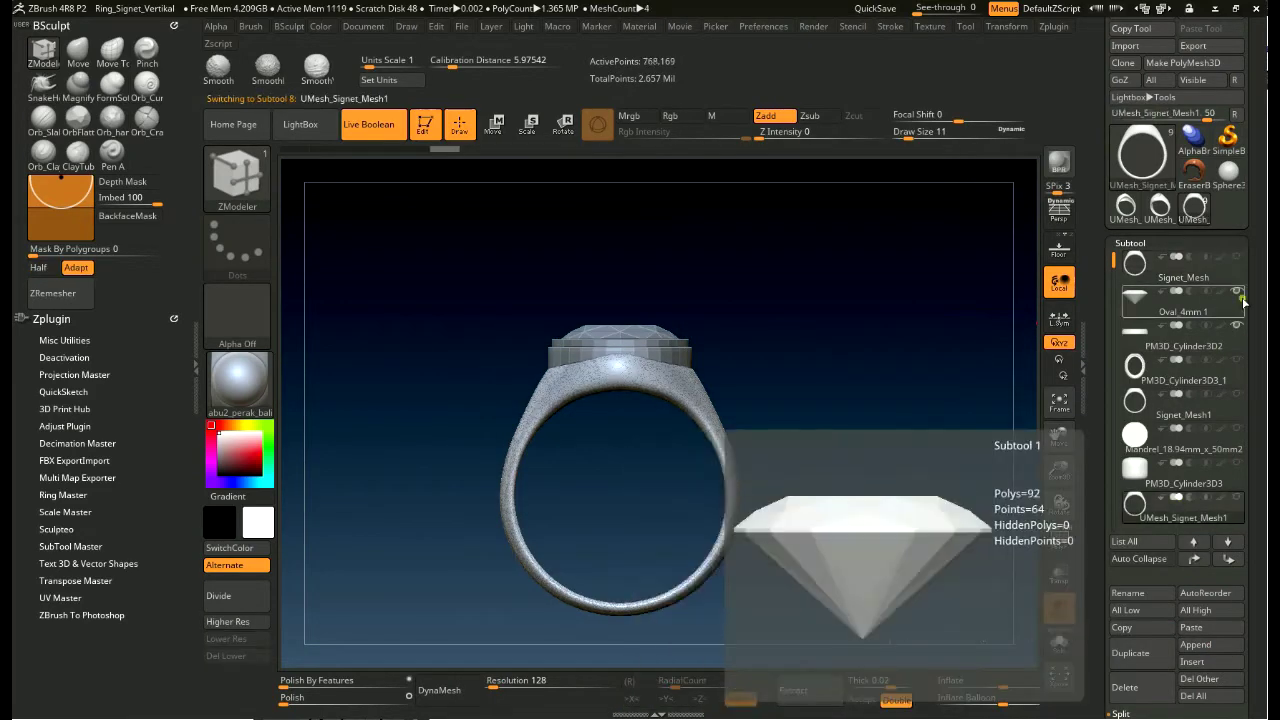
# - Select the new UMesh_Signet_Mesh1 subtool and duplicate it
pyautogui.click(1183, 505)
pyautogui.moveTo(871, 251)
pyautogui.mouseDown()
pyautogui.moveTo(871, 314)
pyautogui.moveTo(1033, 436)
pyautogui.mouseUp()
pyautogui.click(1131, 652)
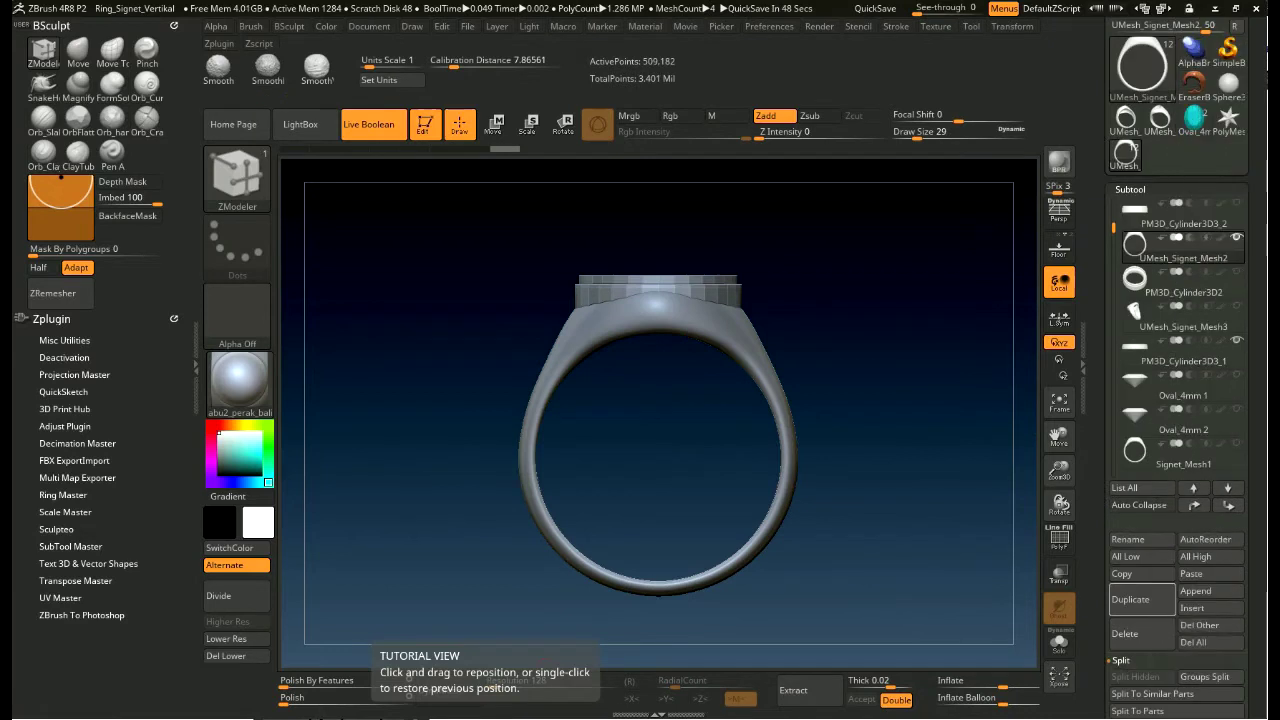
pyautogui.moveTo(857, 541); pyautogui.dragTo(865, 390)
pyautogui.keyDown('shift'); pyautogui.moveTo(914, 350); pyautogui.dragTo(887, 451); pyautogui.keyUp('shift')
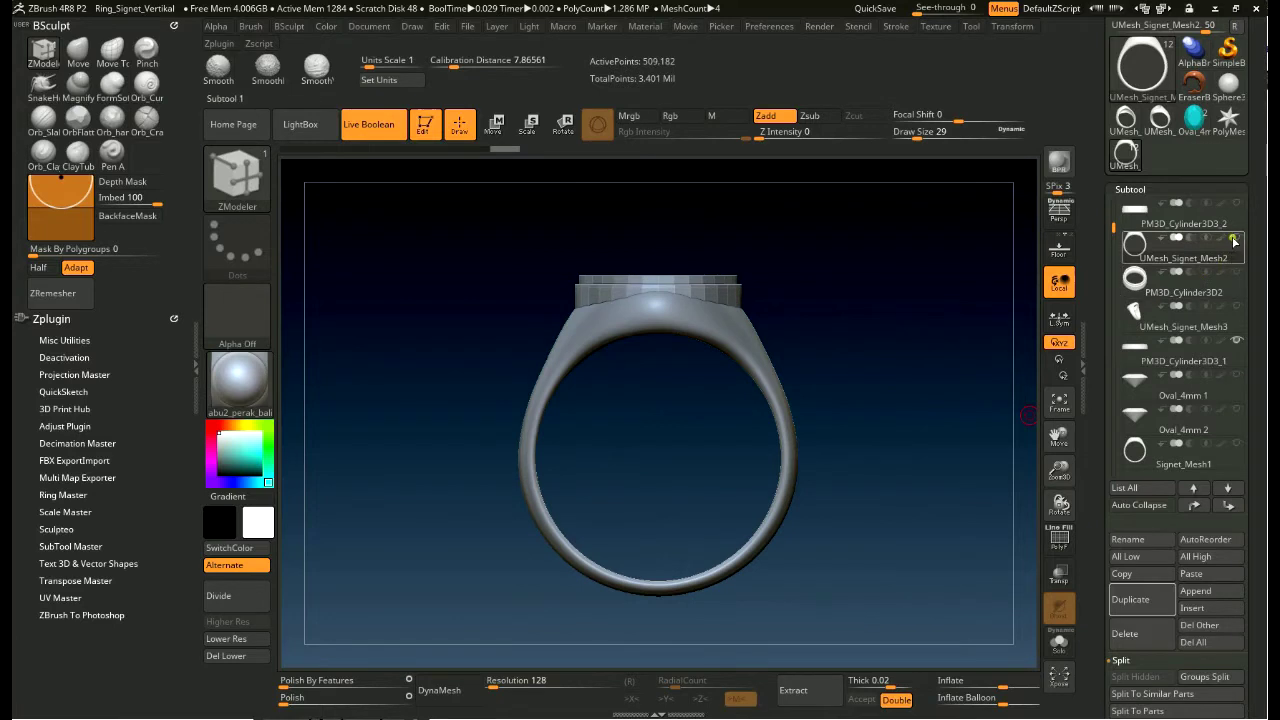
pyautogui.moveTo(923, 420); pyautogui.dragTo(918, 330)
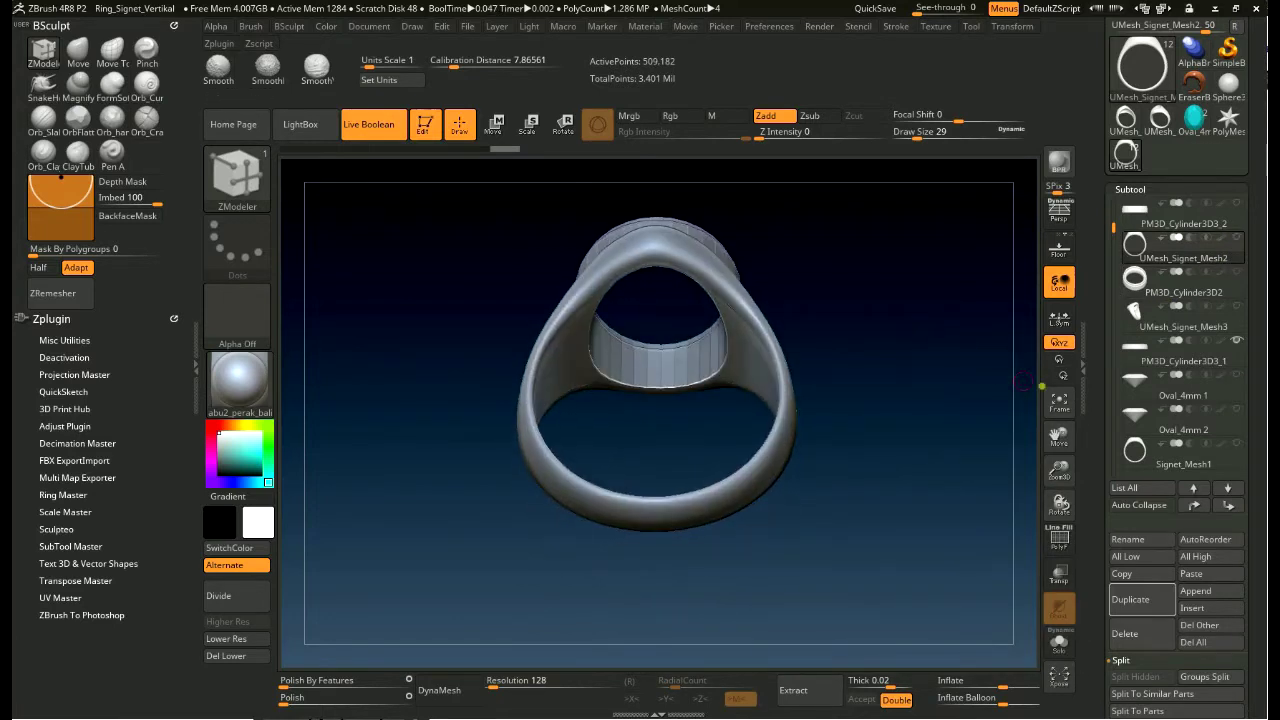
pyautogui.click(1166, 463)
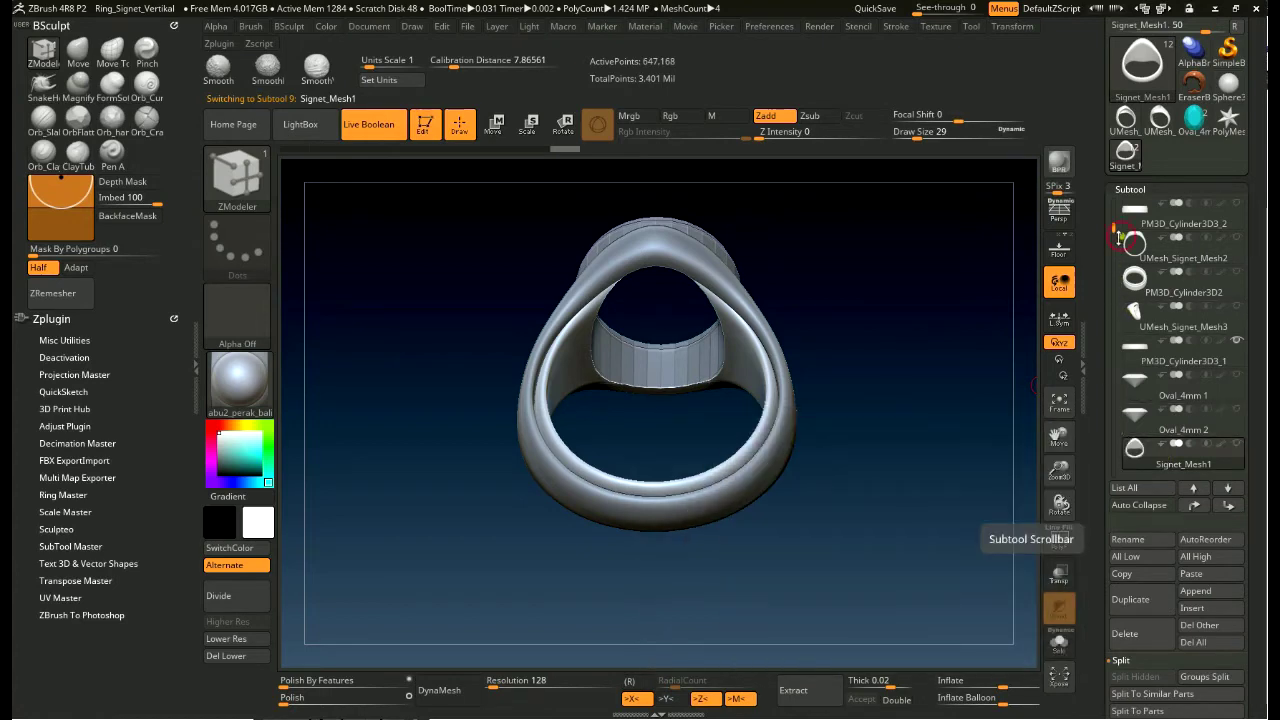
pyautogui.moveTo(1117, 236); pyautogui.dragTo(1120, 270)
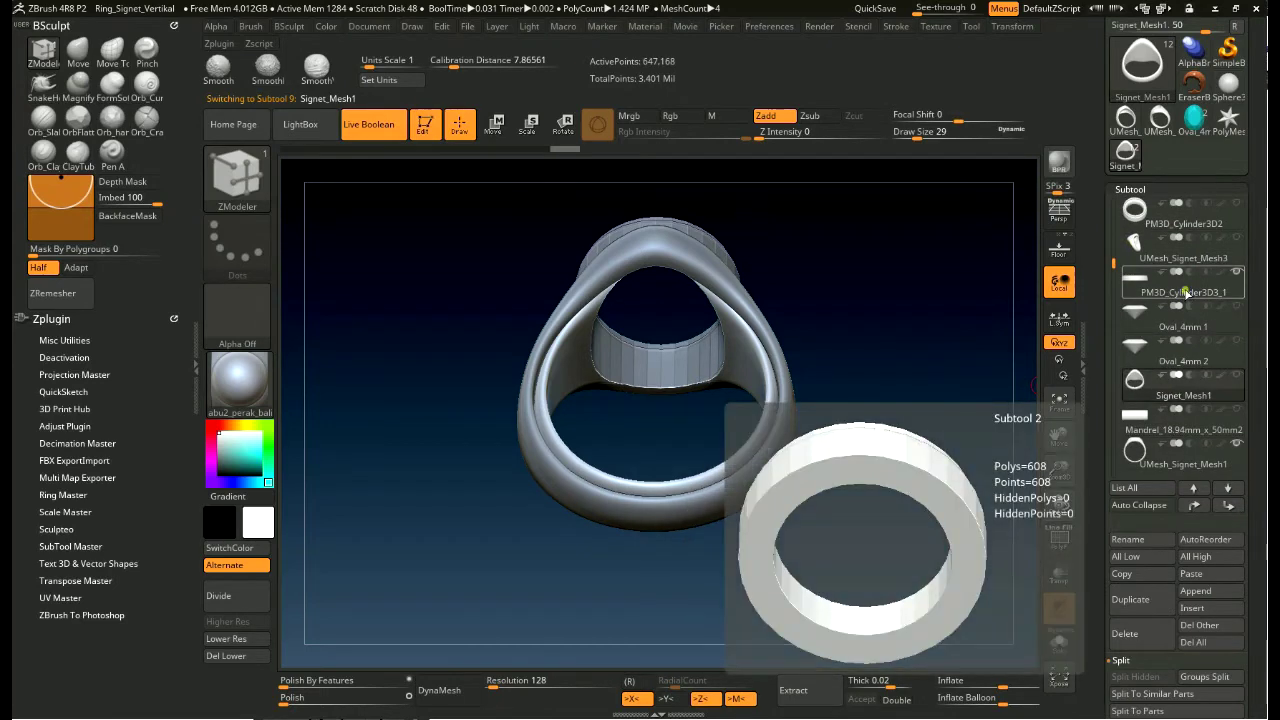
pyautogui.click(1185, 292)
pyautogui.moveTo(1170, 395)
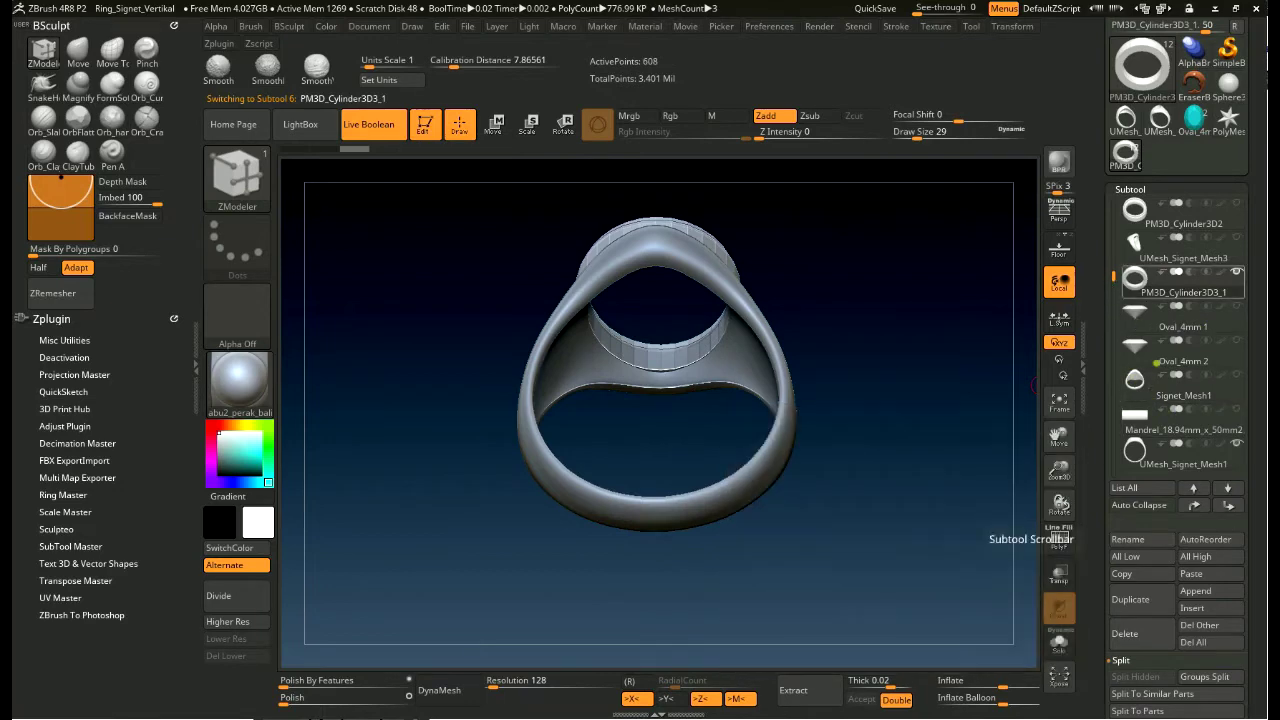
pyautogui.moveTo(1114, 278); pyautogui.dragTo(1116, 340)
pyautogui.click(1180, 393)
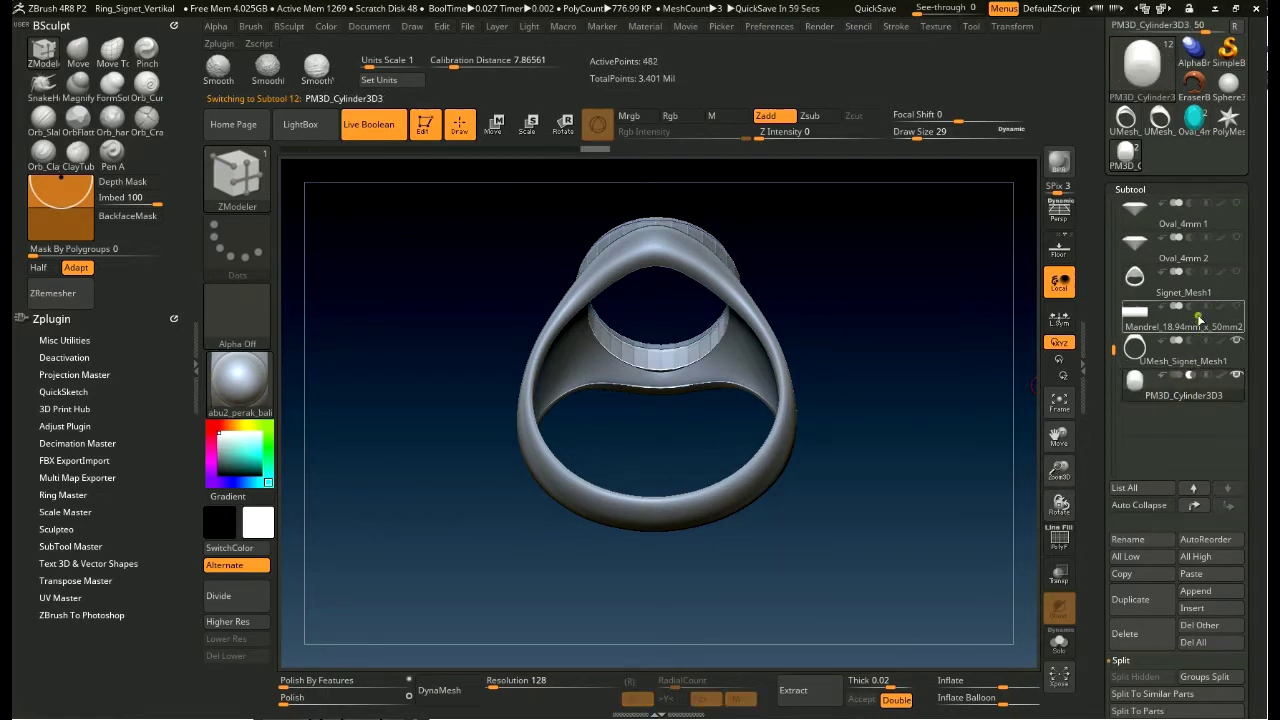
pyautogui.moveTo(962, 299)
pyautogui.mouseDown()
pyautogui.moveTo(923, 237)
pyautogui.moveTo(943, 223)
pyautogui.moveTo(960, 283)
pyautogui.moveTo(956, 440)
pyautogui.moveTo(931, 354)
pyautogui.moveTo(931, 289)
pyautogui.moveTo(971, 366)
pyautogui.moveTo(937, 531)
pyautogui.moveTo(920, 446)
pyautogui.moveTo(958, 366)
pyautogui.moveTo(913, 371)
pyautogui.moveTo(933, 340)
pyautogui.moveTo(830, 360)
pyautogui.mouseUp()
# - Select the bezel ring part, zoom in and turn its PolyF wireframe on
pyautogui.keyDown('alt'); pyautogui.click(730, 348); pyautogui.keyUp('alt')
pyautogui.keyDown('ctrl'); pyautogui.moveTo(814, 300); pyautogui.dragTo(868, 352, button='right'); pyautogui.keyUp('ctrl')
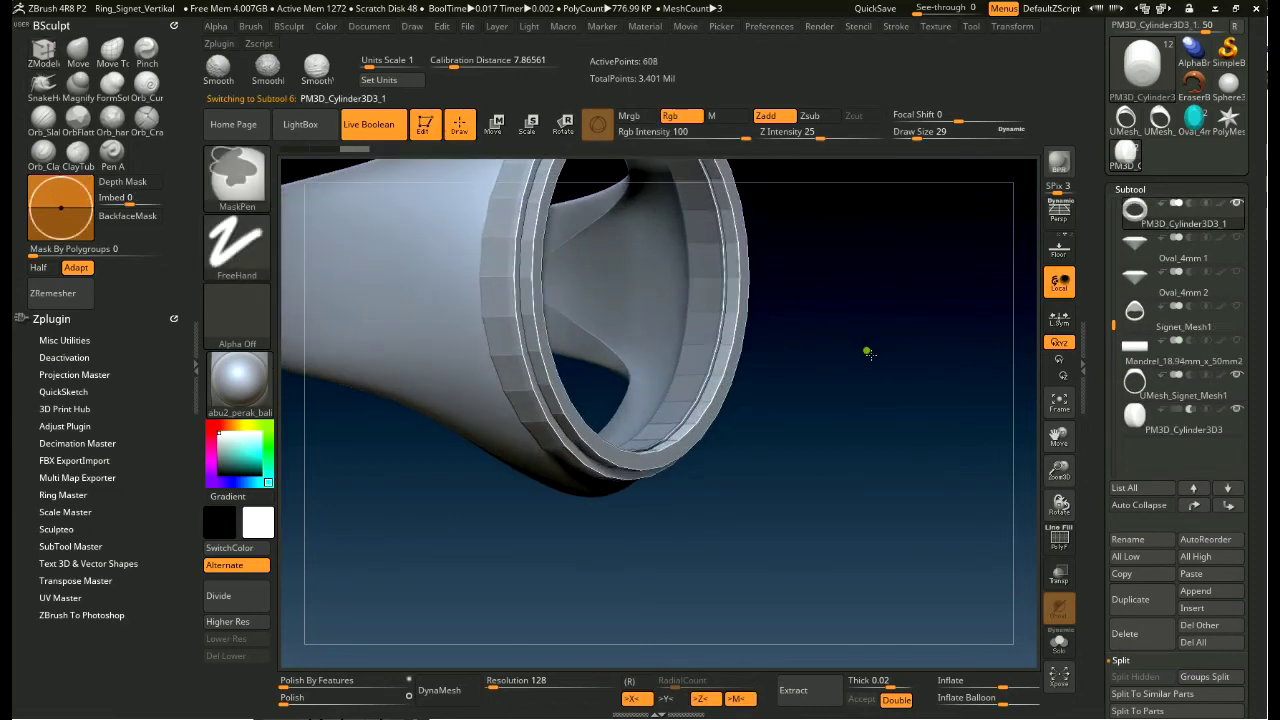
pyautogui.moveTo(858, 320); pyautogui.dragTo(917, 395)
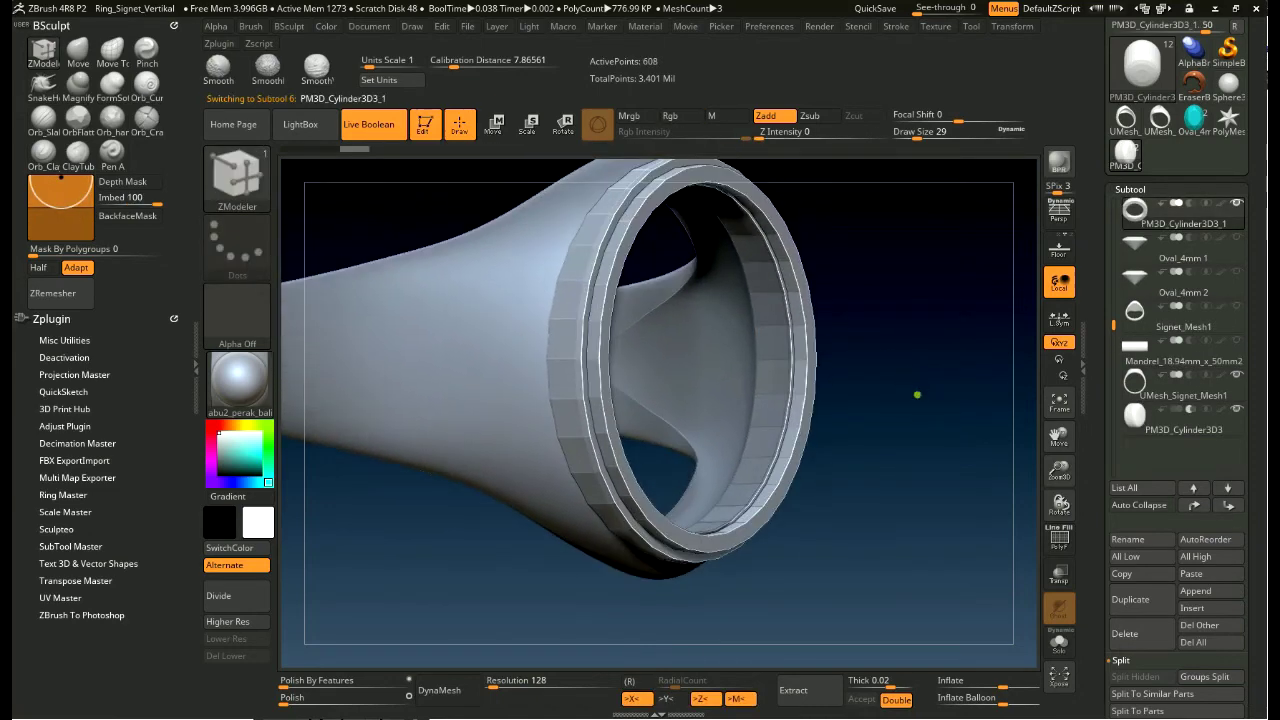
pyautogui.click(1056, 539)
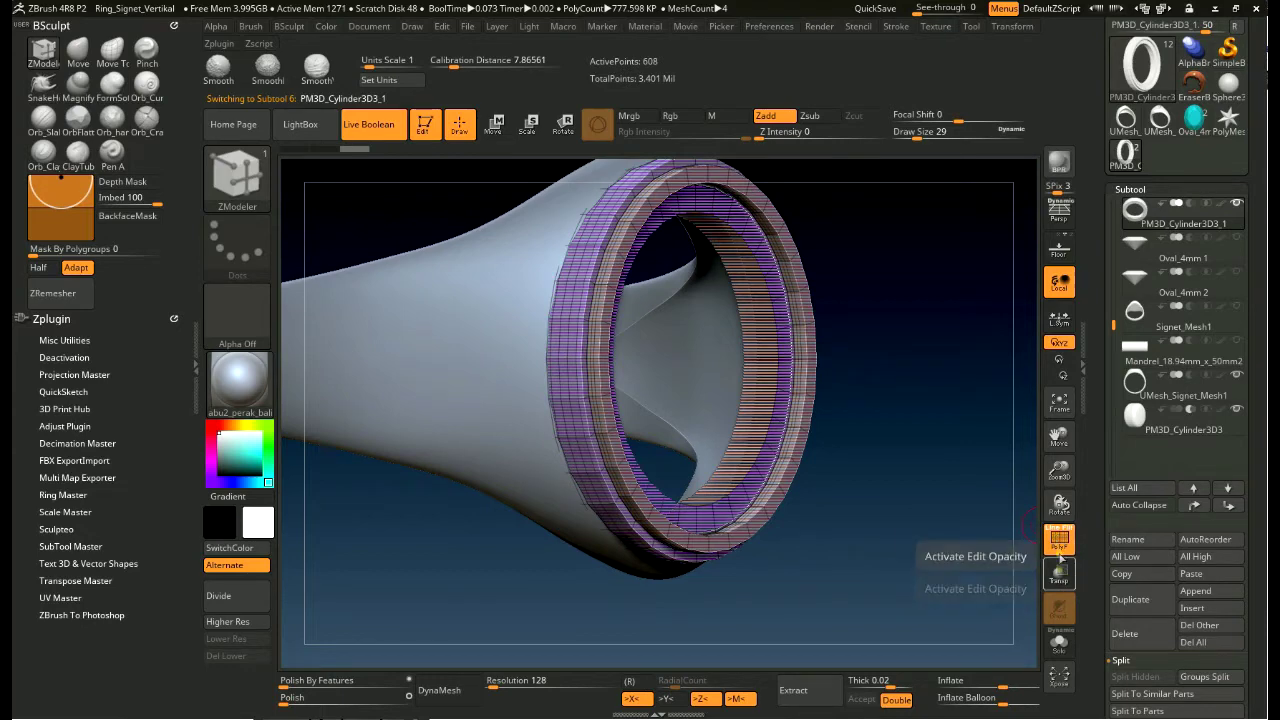
pyautogui.click(1060, 539)
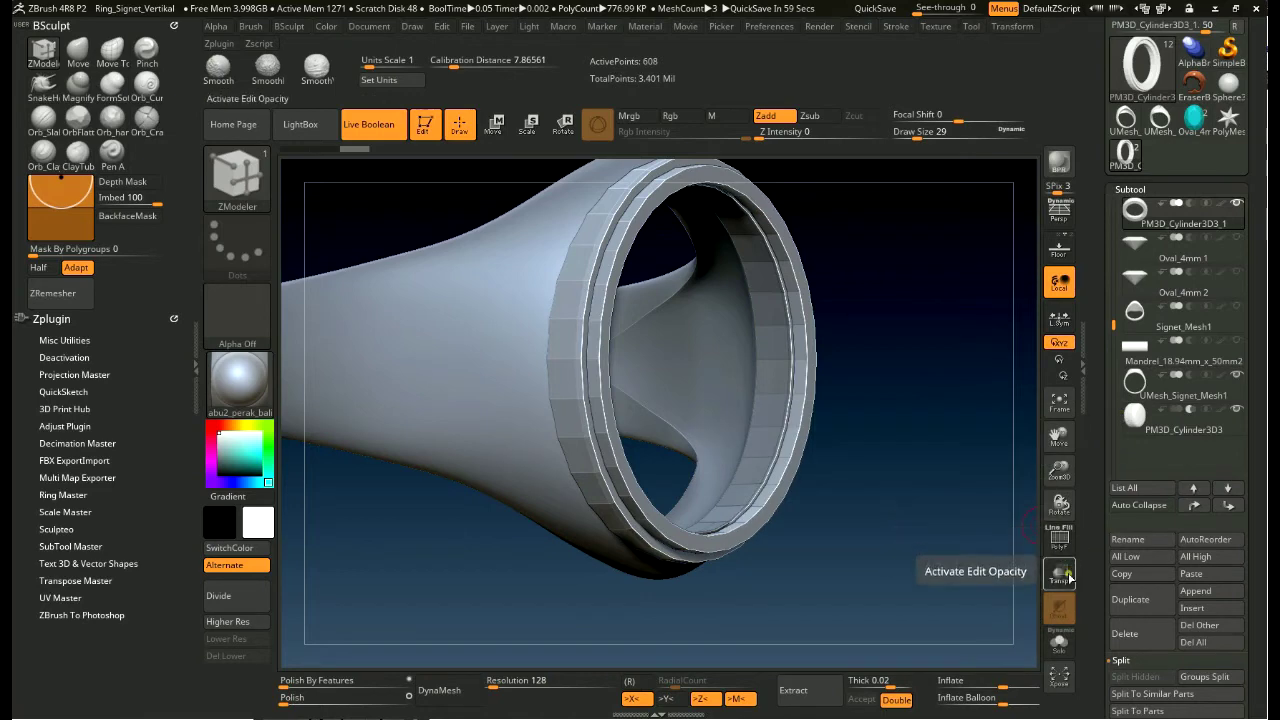
pyautogui.click(1063, 544)
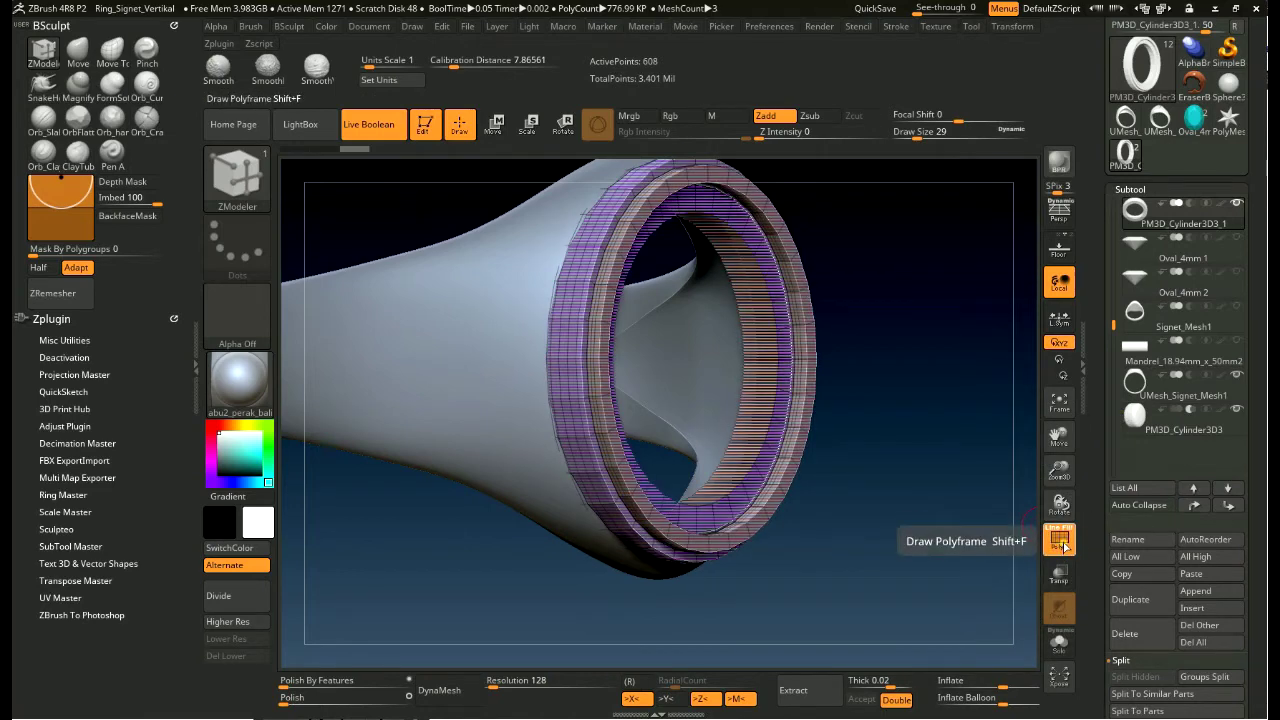
# - Unhide the oval cap, turn on Solo and select PM3D_Cylinder3D3
pyautogui.click(1176, 410)
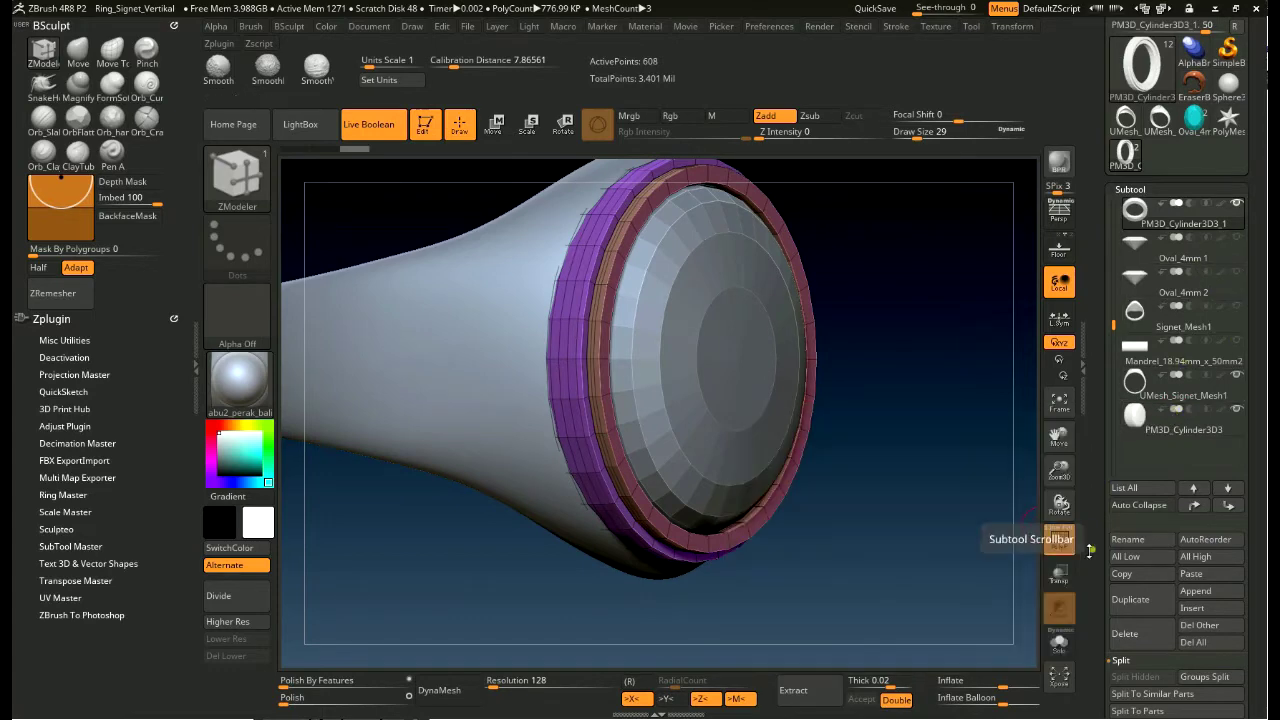
pyautogui.click(1063, 648)
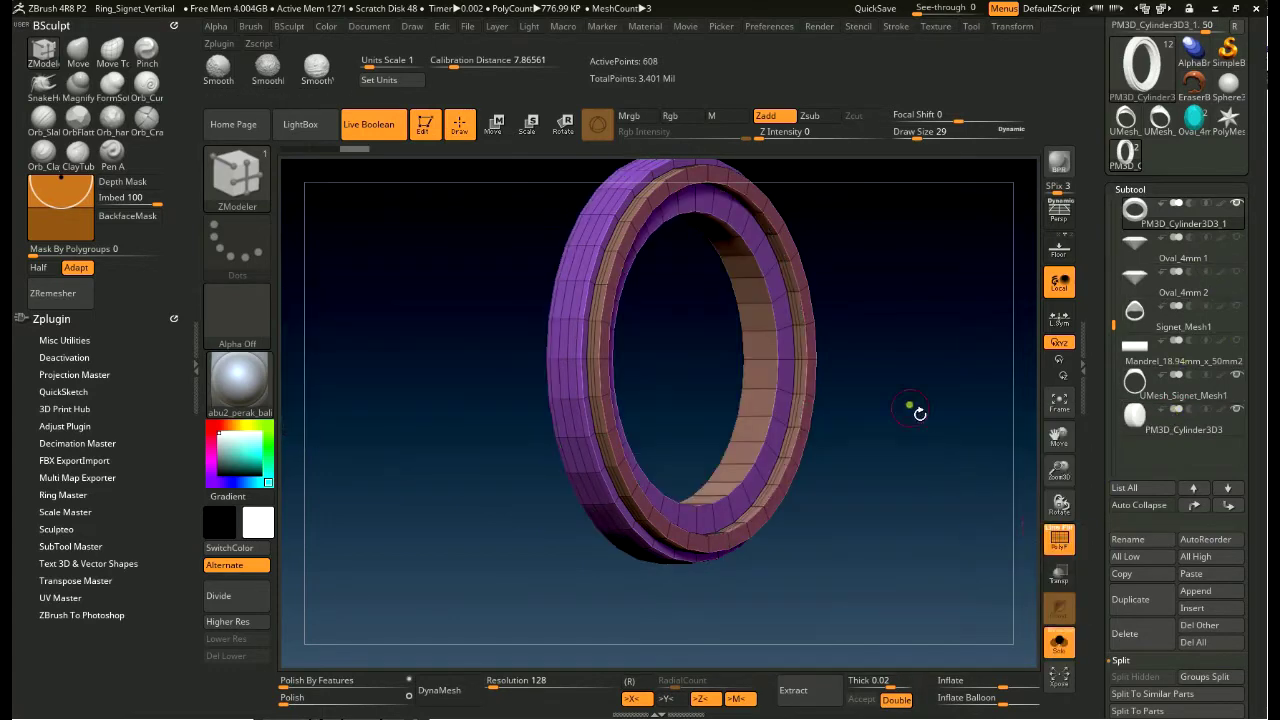
pyautogui.moveTo(926, 437); pyautogui.dragTo(917, 410)
pyautogui.press('ctrl')
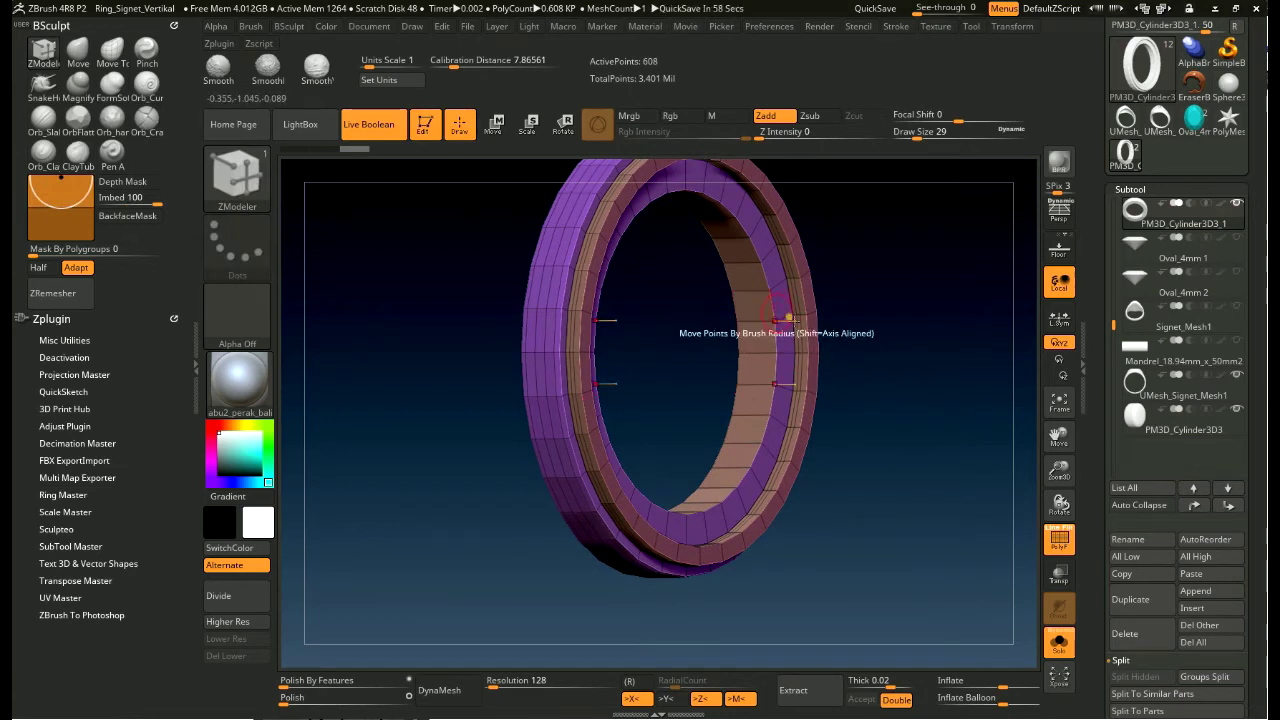
pyautogui.click(1162, 428)
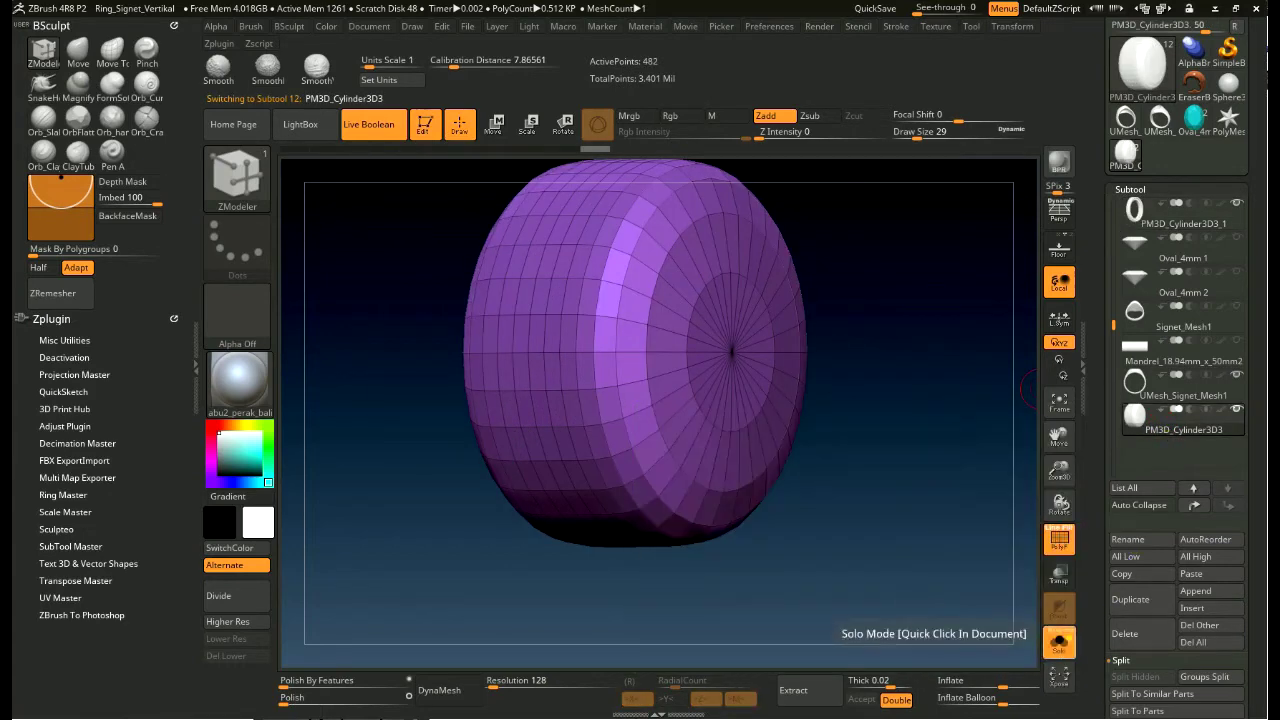
# - Turn Solo off and scale the oval cap down to about 0.9665 with the gizmo
pyautogui.click(1059, 645)
pyautogui.moveTo(980, 545); pyautogui.dragTo(957, 545)
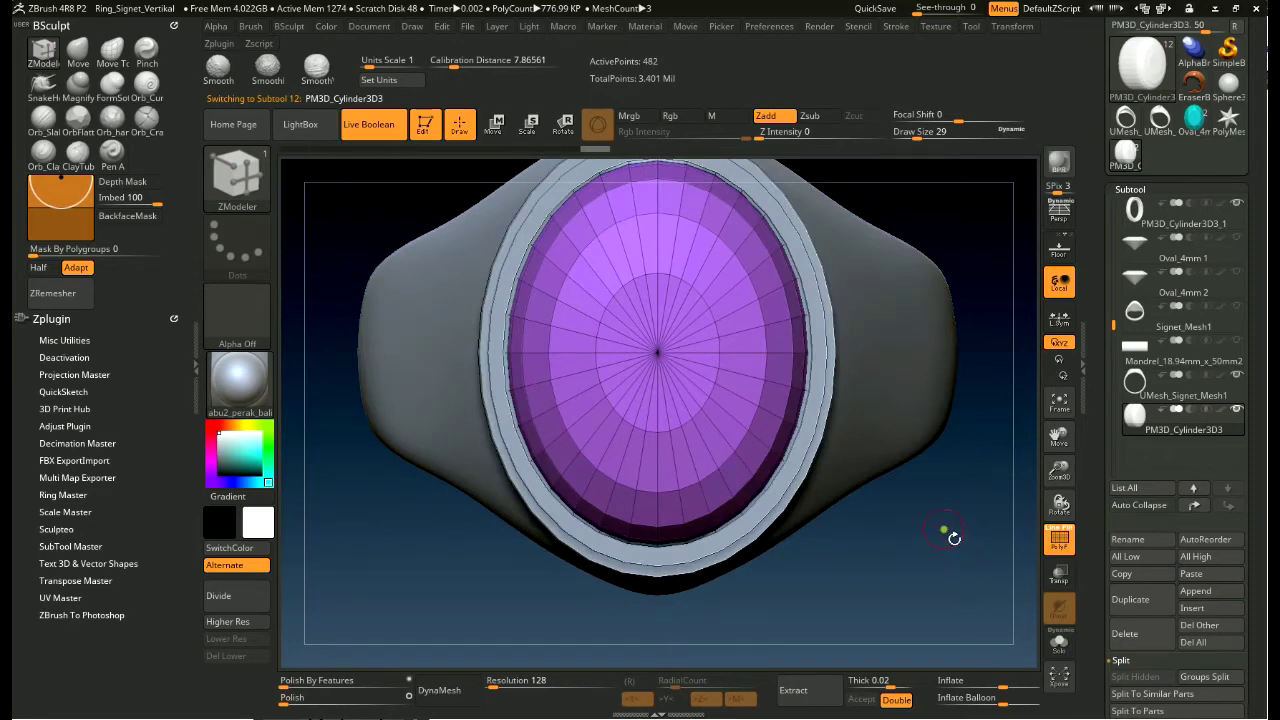
pyautogui.click(497, 123)
pyautogui.moveTo(940, 410)
pyautogui.mouseDown()
pyautogui.moveTo(928, 374)
pyautogui.moveTo(748, 299)
pyautogui.mouseUp()
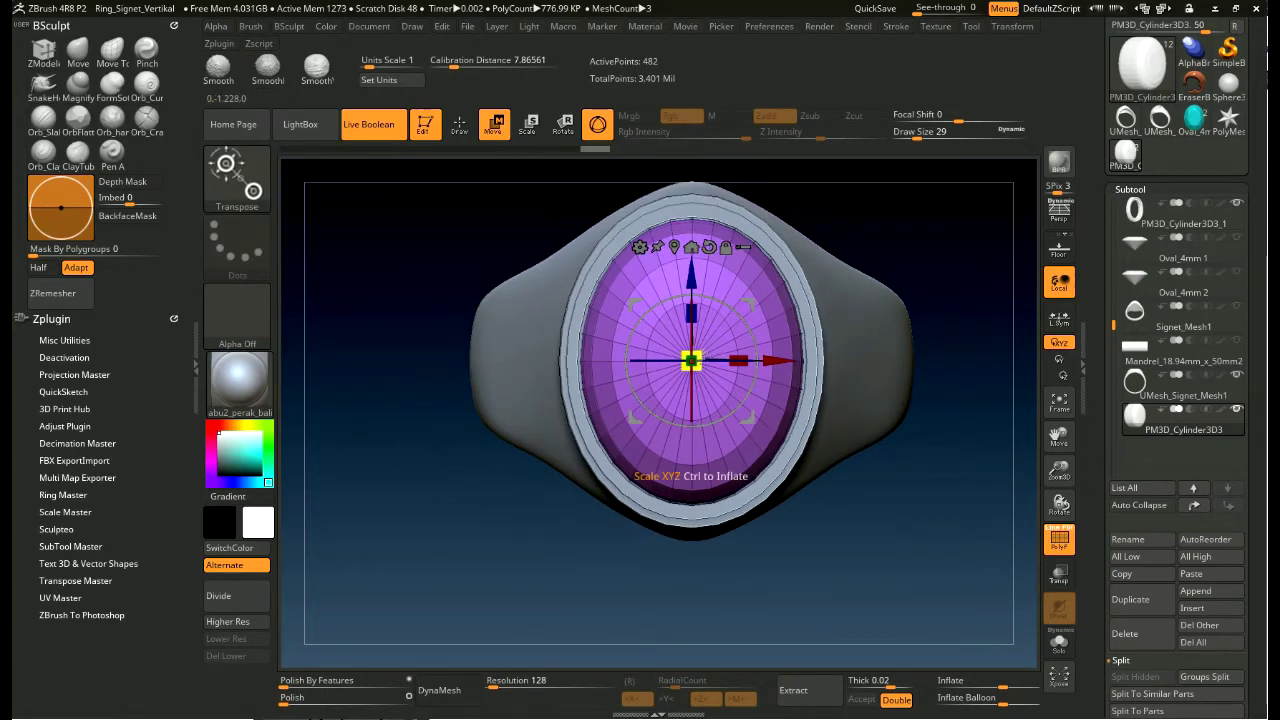
pyautogui.moveTo(691, 360)
pyautogui.mouseDown()
pyautogui.moveTo(688, 344)
pyautogui.moveTo(691, 360)
pyautogui.mouseUp()
# - Hide the oval cap, turn off PolyF and return to normal Draw mode
pyautogui.click(1186, 412)
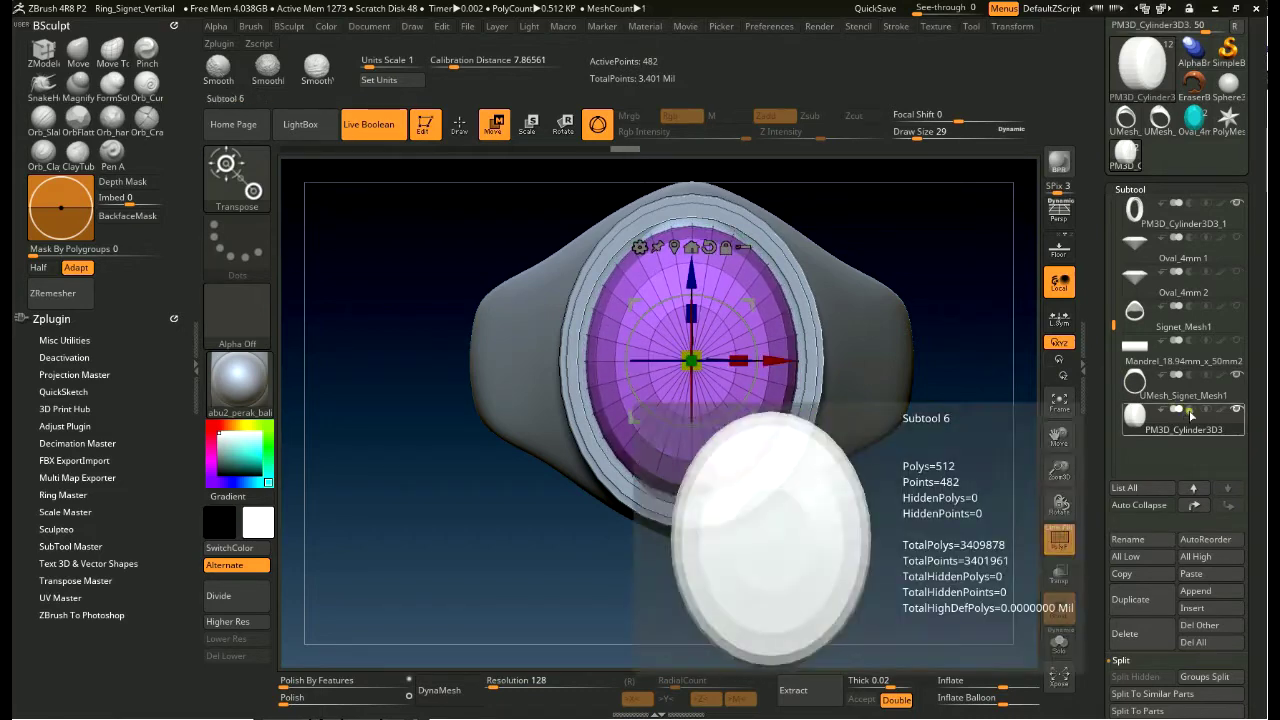
pyautogui.click(1058, 538)
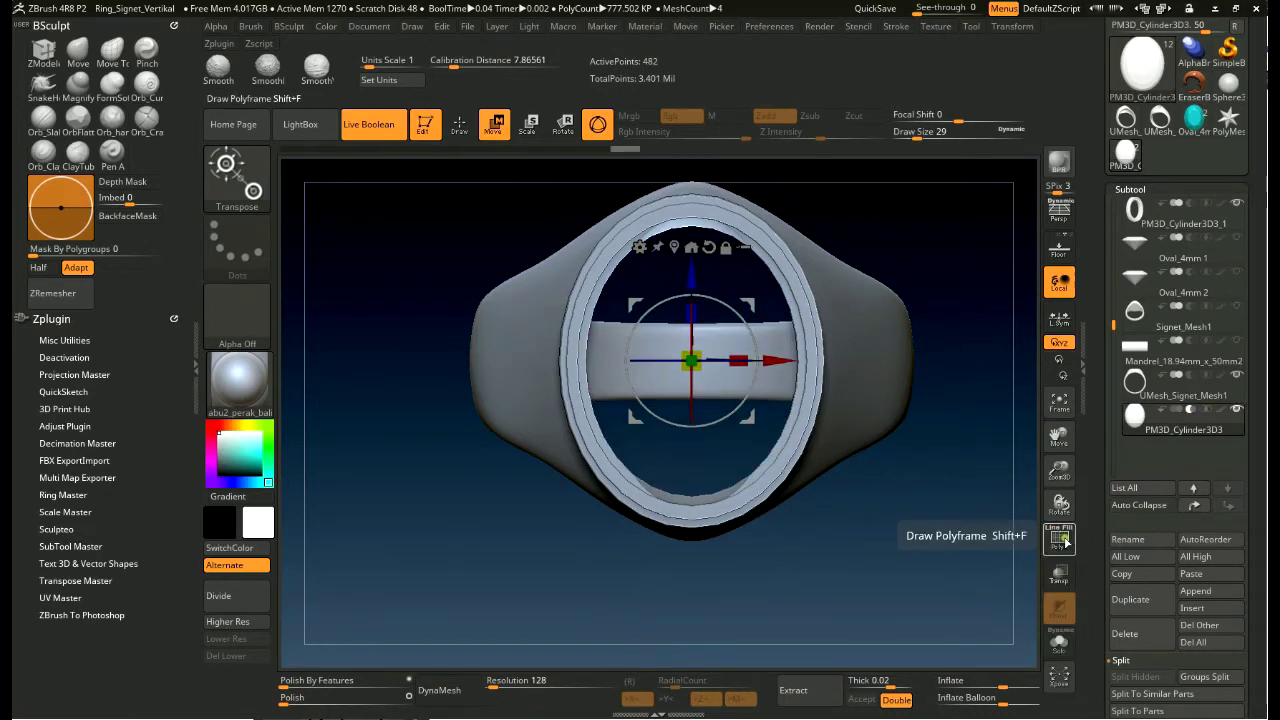
pyautogui.moveTo(940, 474)
pyautogui.mouseDown()
pyautogui.moveTo(961, 481)
pyautogui.moveTo(948, 476)
pyautogui.moveTo(938, 308)
pyautogui.moveTo(937, 334)
pyautogui.mouseUp()
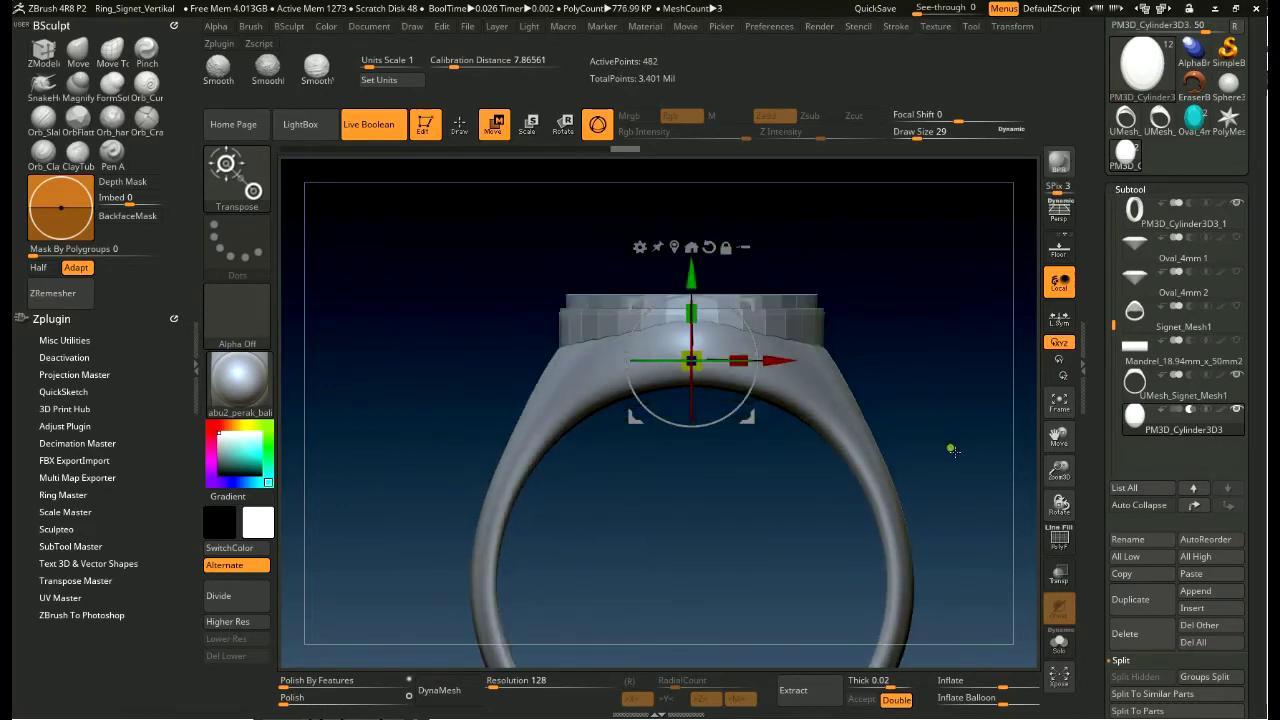
pyautogui.keyDown('alt'); pyautogui.moveTo(951, 441); pyautogui.dragTo(923, 374); pyautogui.keyUp('alt')
pyautogui.press('b')
pyautogui.press('z')
pyautogui.press('m')
pyautogui.keyDown('alt'); pyautogui.moveTo(949, 416); pyautogui.dragTo(830, 342); pyautogui.keyUp('alt')
pyautogui.scroll(-5, 1178, 472)
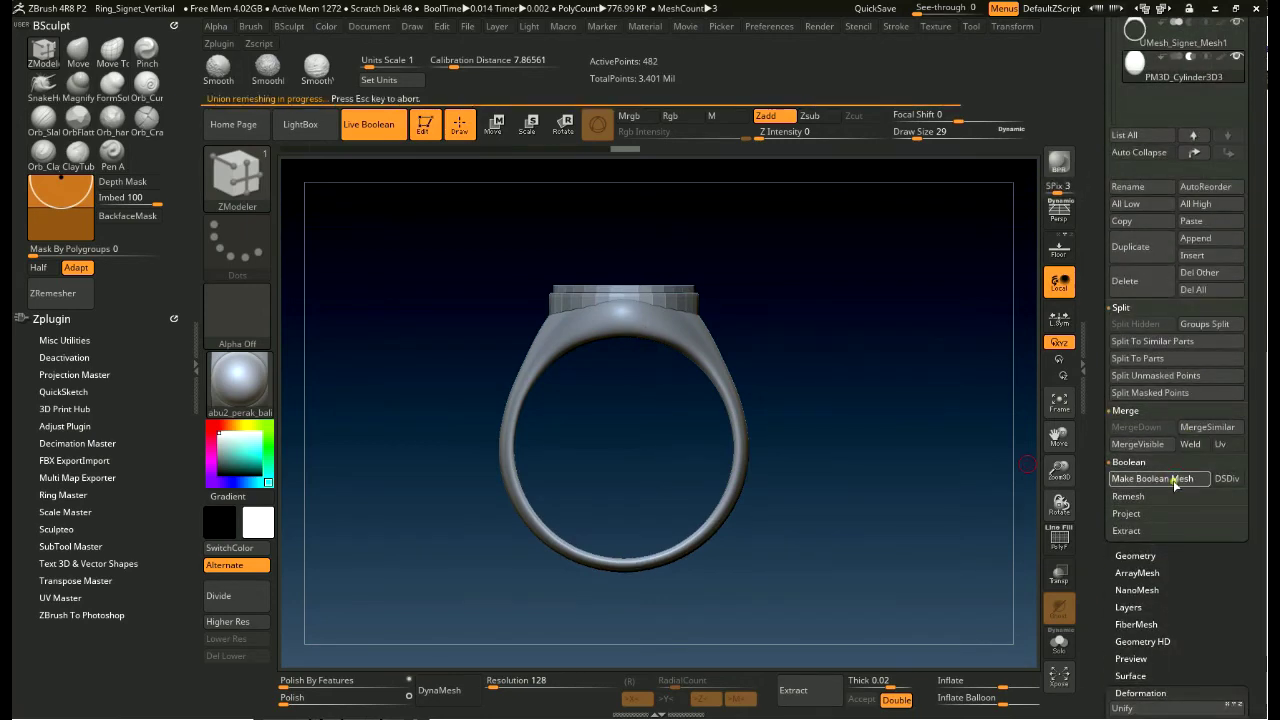
# - Orbit to inspect the merged boolean ring and its 9,508-point remeshed result
pyautogui.moveTo(955, 421)
pyautogui.mouseDown()
pyautogui.moveTo(960, 317)
pyautogui.moveTo(944, 441)
pyautogui.moveTo(951, 423)
pyautogui.moveTo(891, 354)
pyautogui.moveTo(903, 468)
pyautogui.moveTo(883, 454)
pyautogui.moveTo(883, 349)
pyautogui.moveTo(893, 360)
pyautogui.mouseUp()
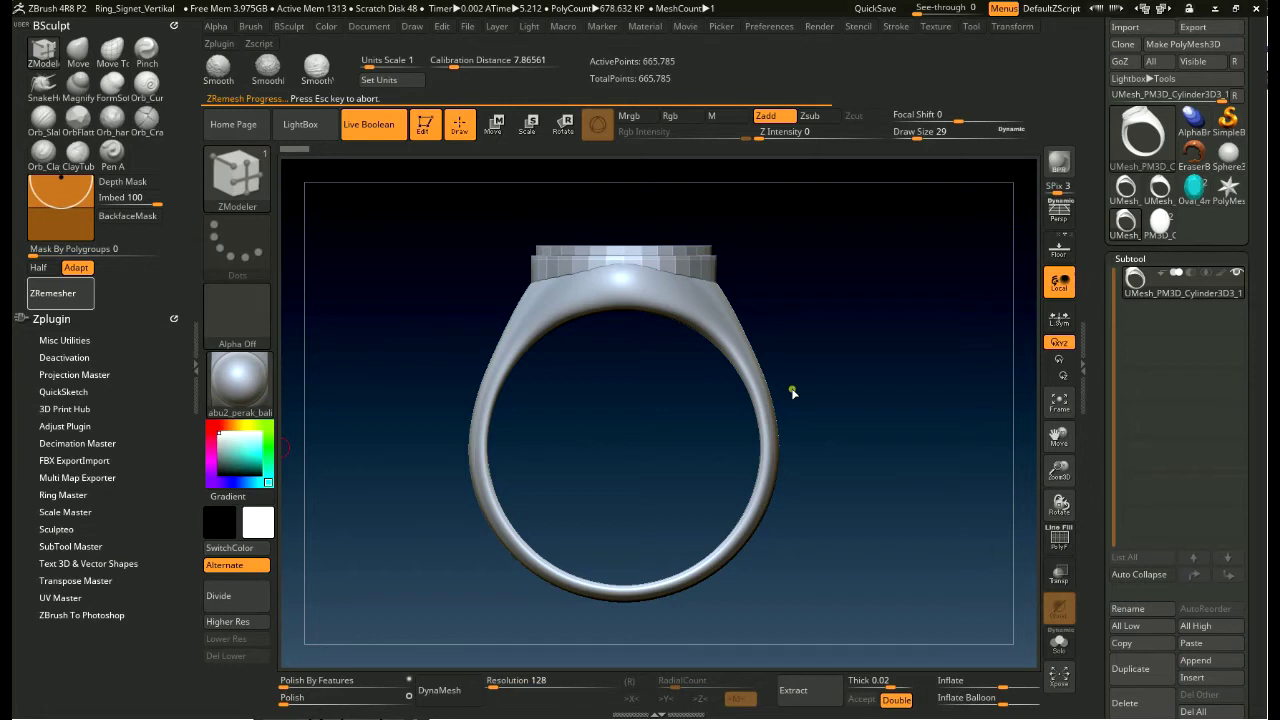
pyautogui.moveTo(832, 297)
pyautogui.mouseDown()
pyautogui.moveTo(860, 405)
pyautogui.moveTo(834, 185)
pyautogui.moveTo(813, 193)
pyautogui.moveTo(846, 280)
pyautogui.moveTo(911, 269)
pyautogui.moveTo(889, 268)
pyautogui.mouseUp()
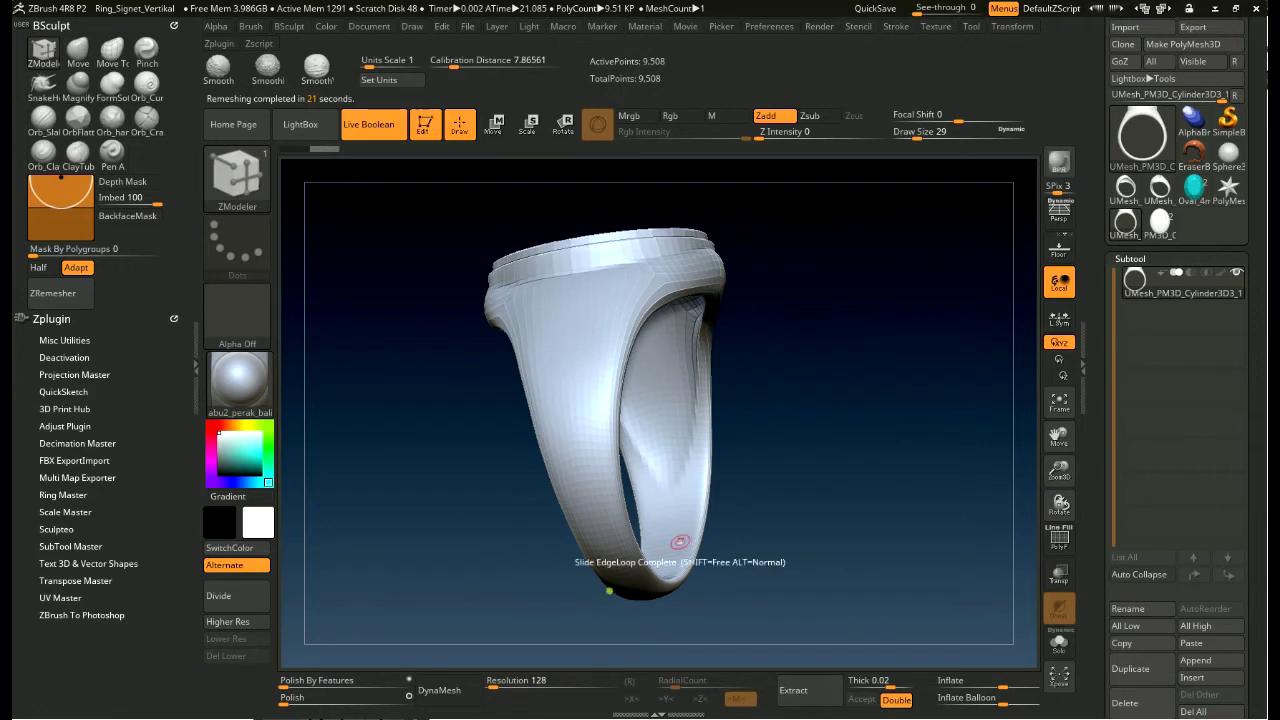
# - Subdivide the remeshed ring once, turn on X symmetry and smooth the band
pyautogui.click(247, 600)
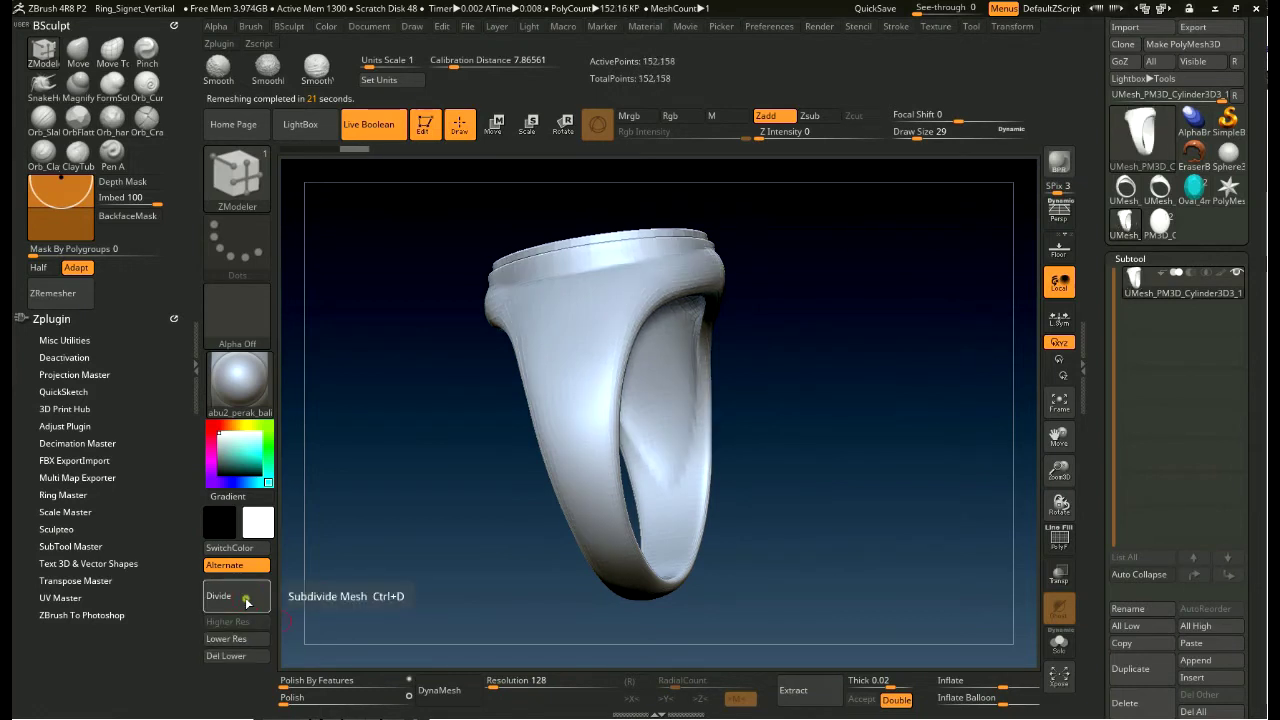
pyautogui.moveTo(683, 594)
pyautogui.mouseDown()
pyautogui.moveTo(790, 480)
pyautogui.moveTo(874, 420)
pyautogui.moveTo(871, 357)
pyautogui.moveTo(889, 354)
pyautogui.mouseUp()
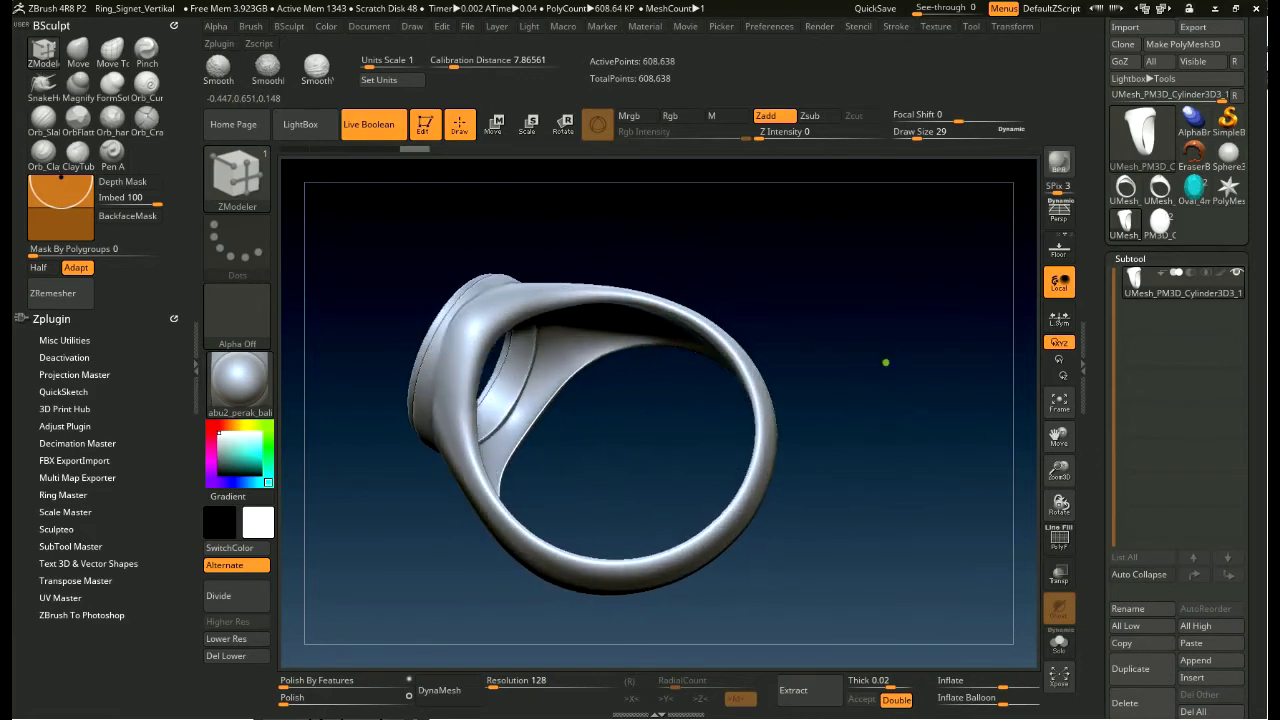
pyautogui.keyDown('ctrl'); pyautogui.moveTo(637, 397); pyautogui.dragTo(688, 460, button='right'); pyautogui.keyUp('ctrl')
pyautogui.moveTo(688, 460); pyautogui.dragTo(708, 622)
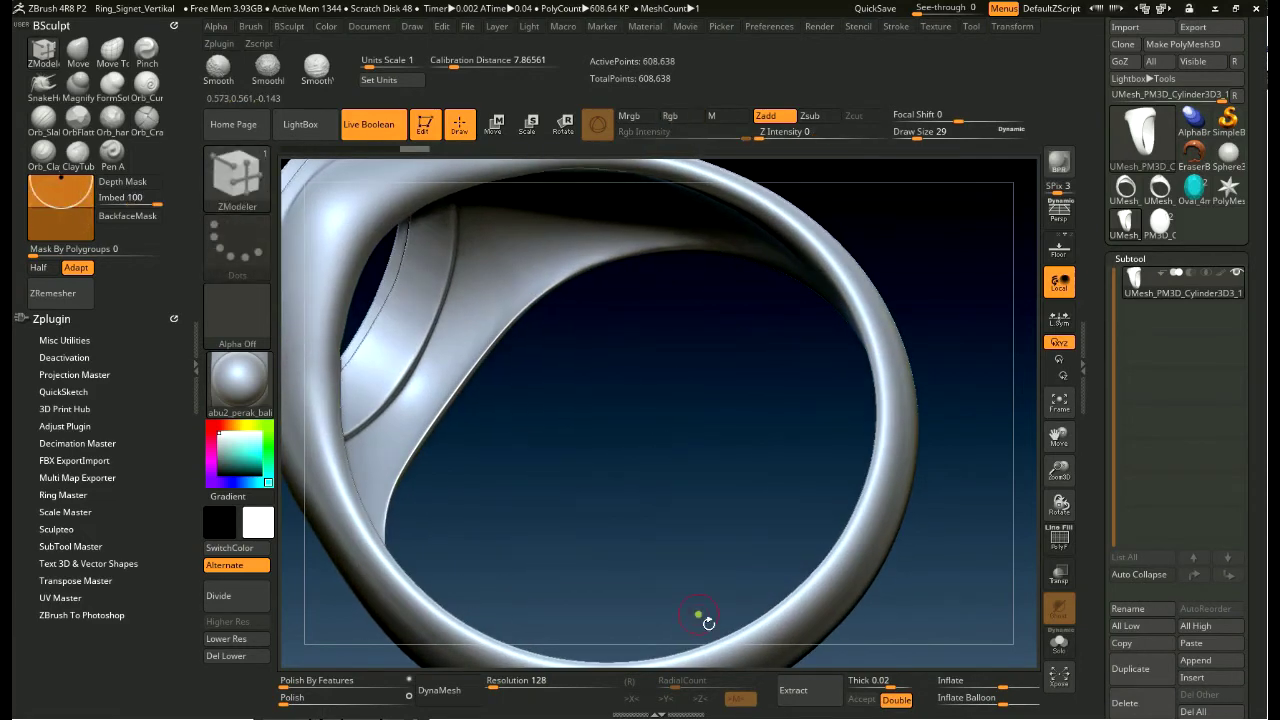
pyautogui.press('x')
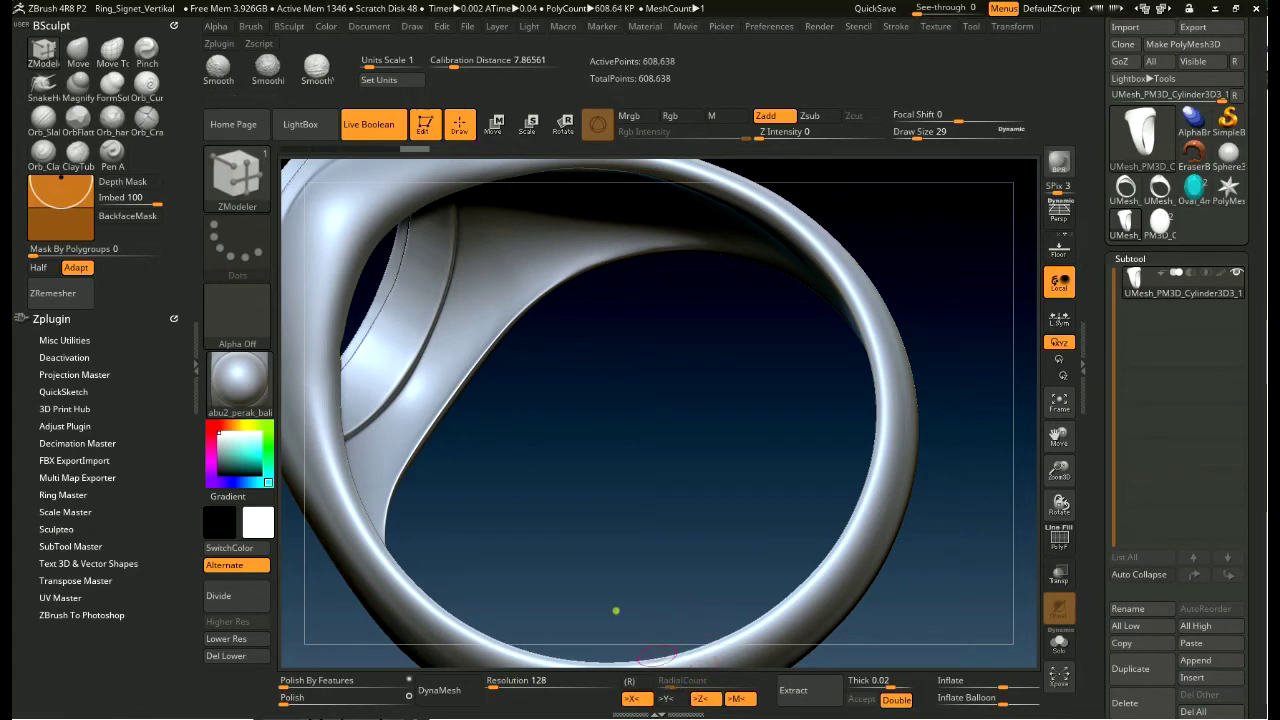
pyautogui.moveTo(597, 440); pyautogui.dragTo(584, 429)
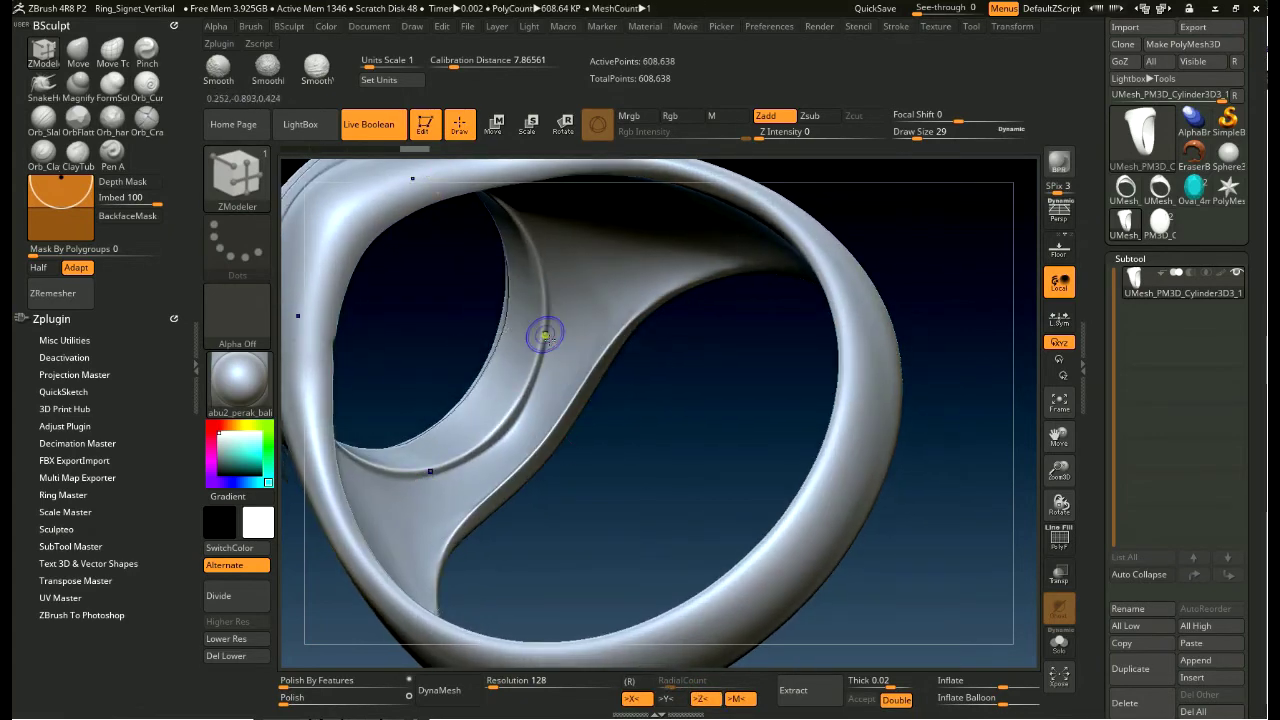
pyautogui.press('shift')
pyautogui.press('shift')
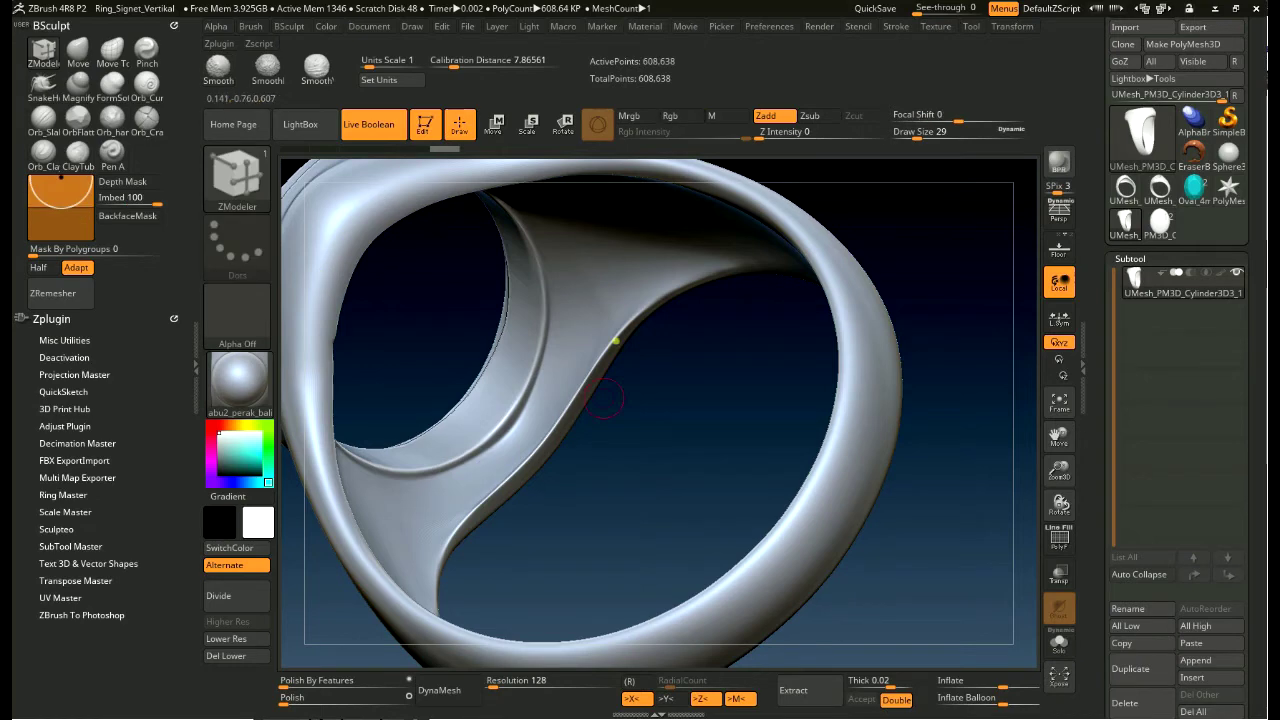
# - Step down two subdivision levels, smoothing the band at each
pyautogui.click(245, 640)
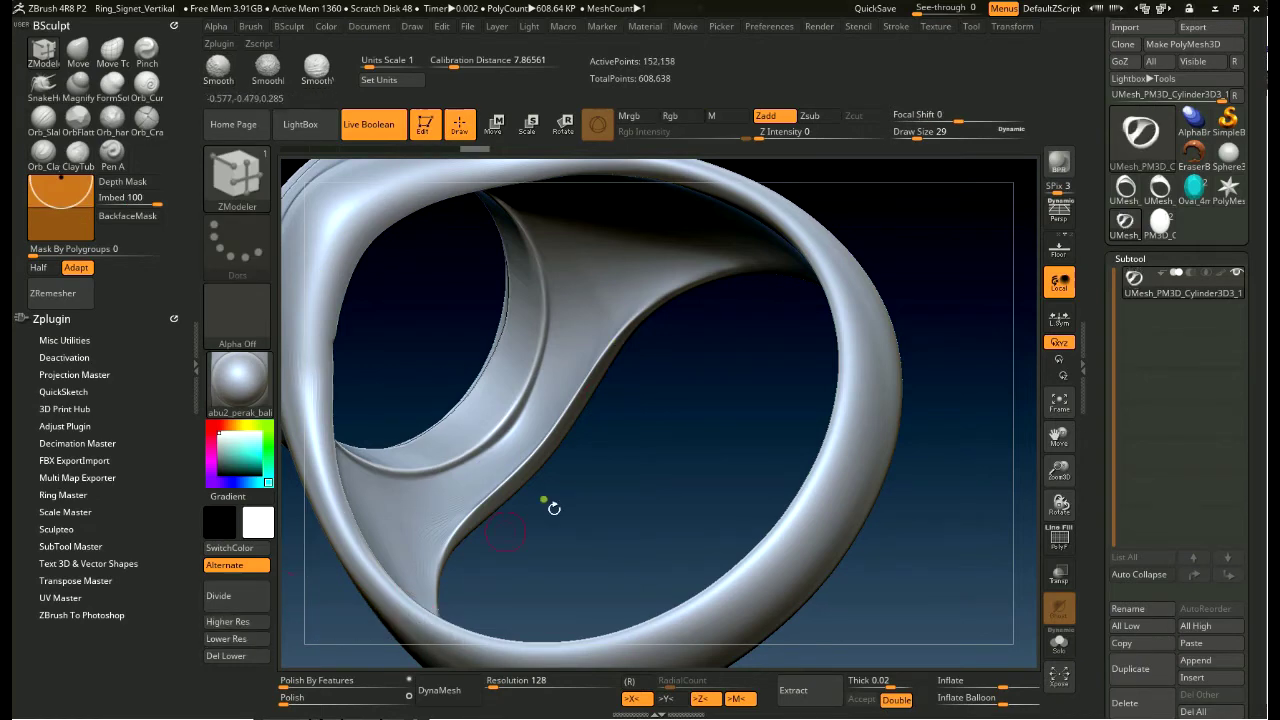
pyautogui.press('shift')
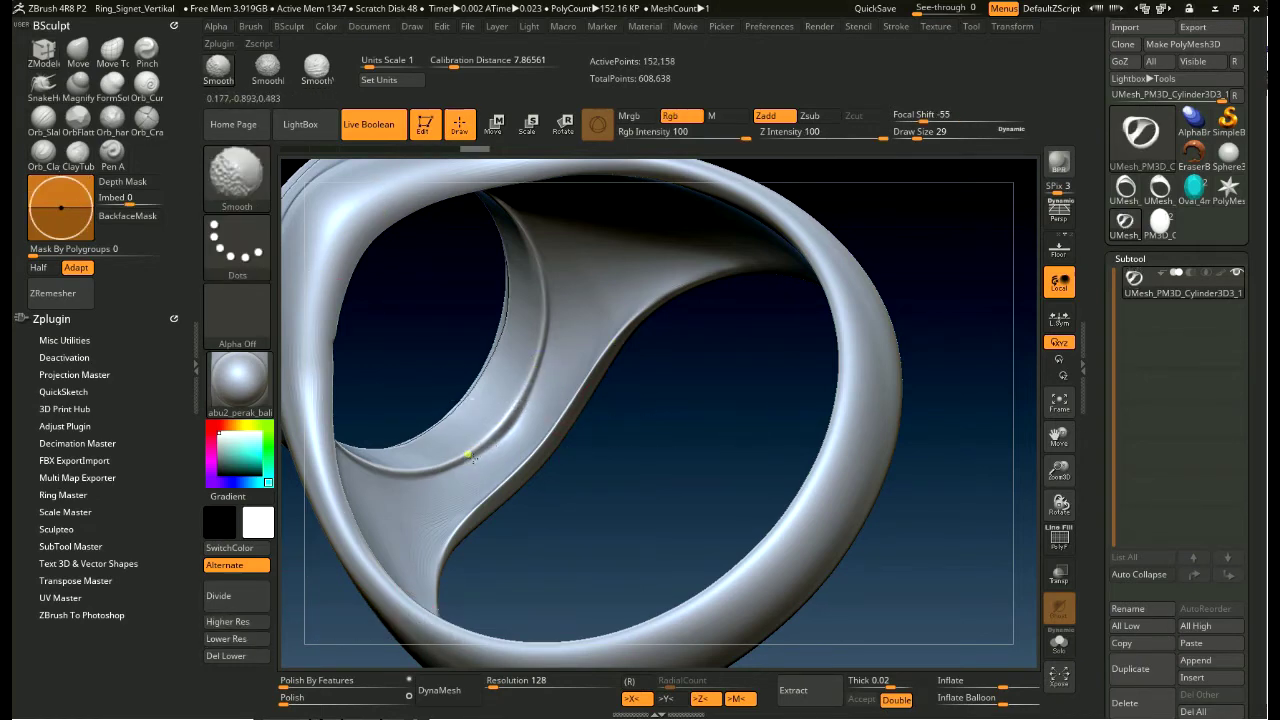
pyautogui.click(229, 638)
pyautogui.press('shift')
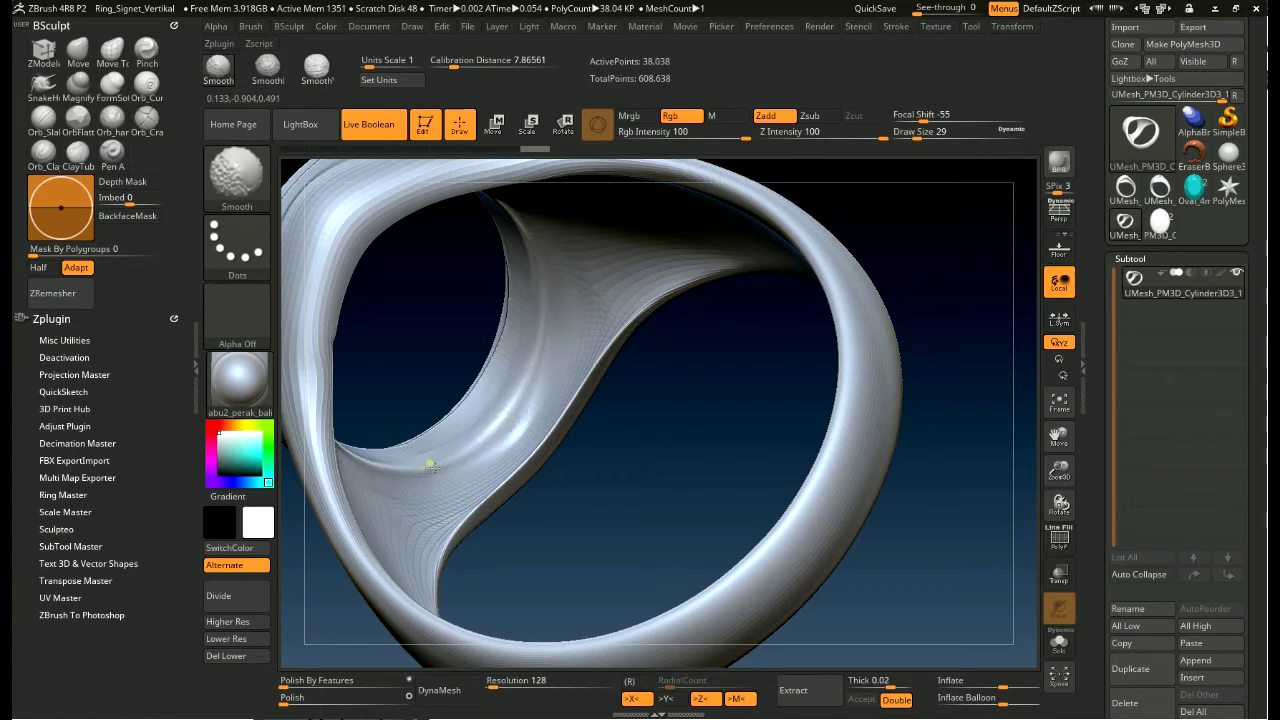
pyautogui.moveTo(585, 410); pyautogui.dragTo(683, 451)
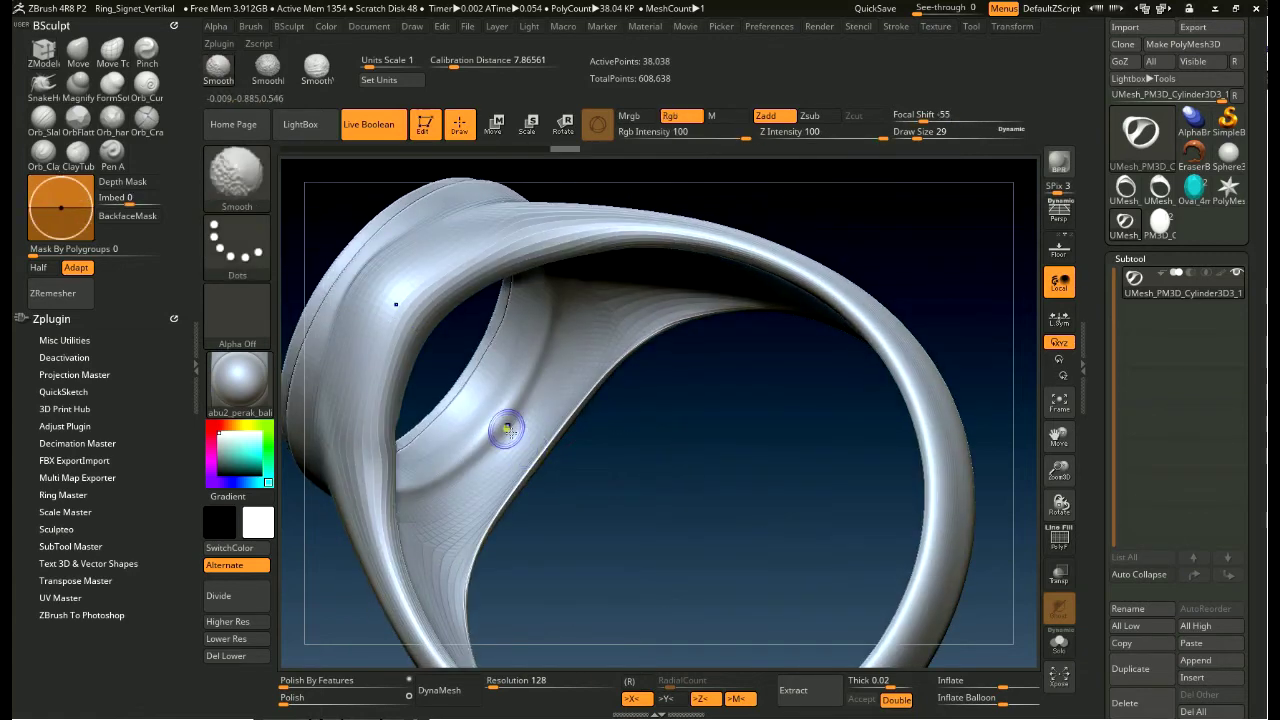
pyautogui.moveTo(468, 456); pyautogui.dragTo(749, 487)
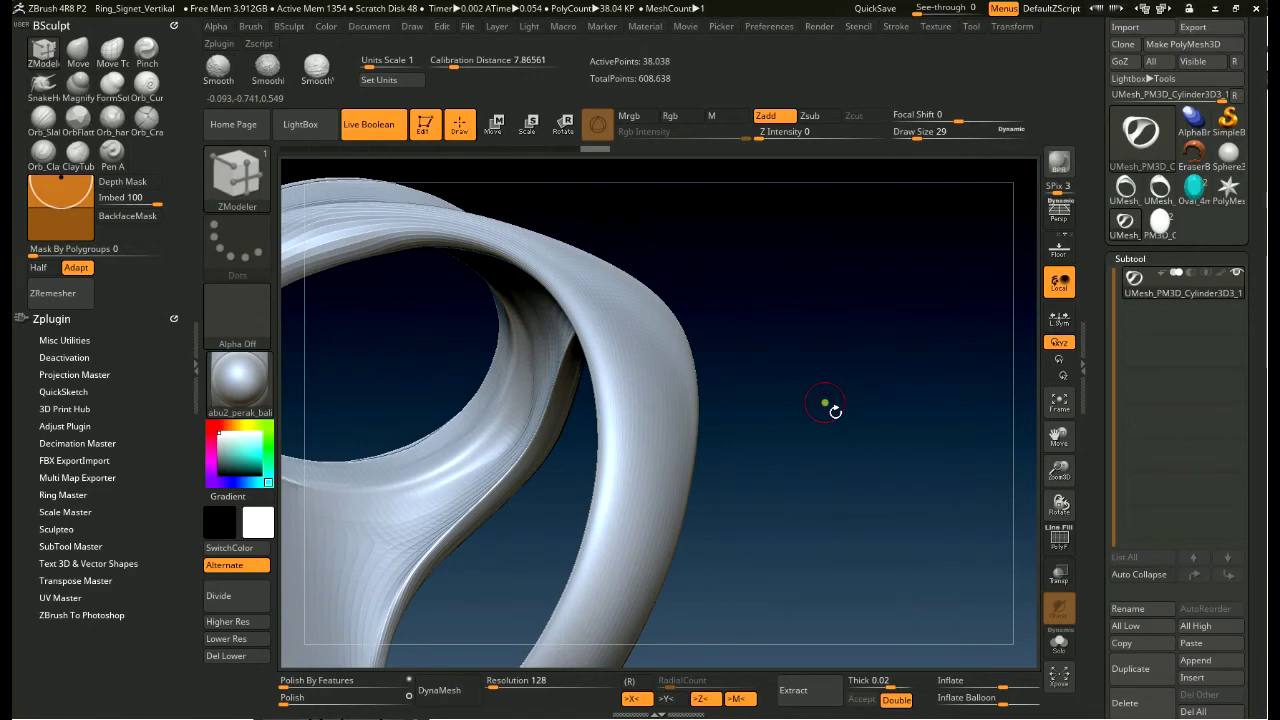
pyautogui.moveTo(824, 402); pyautogui.dragTo(994, 394)
pyautogui.press('shift')
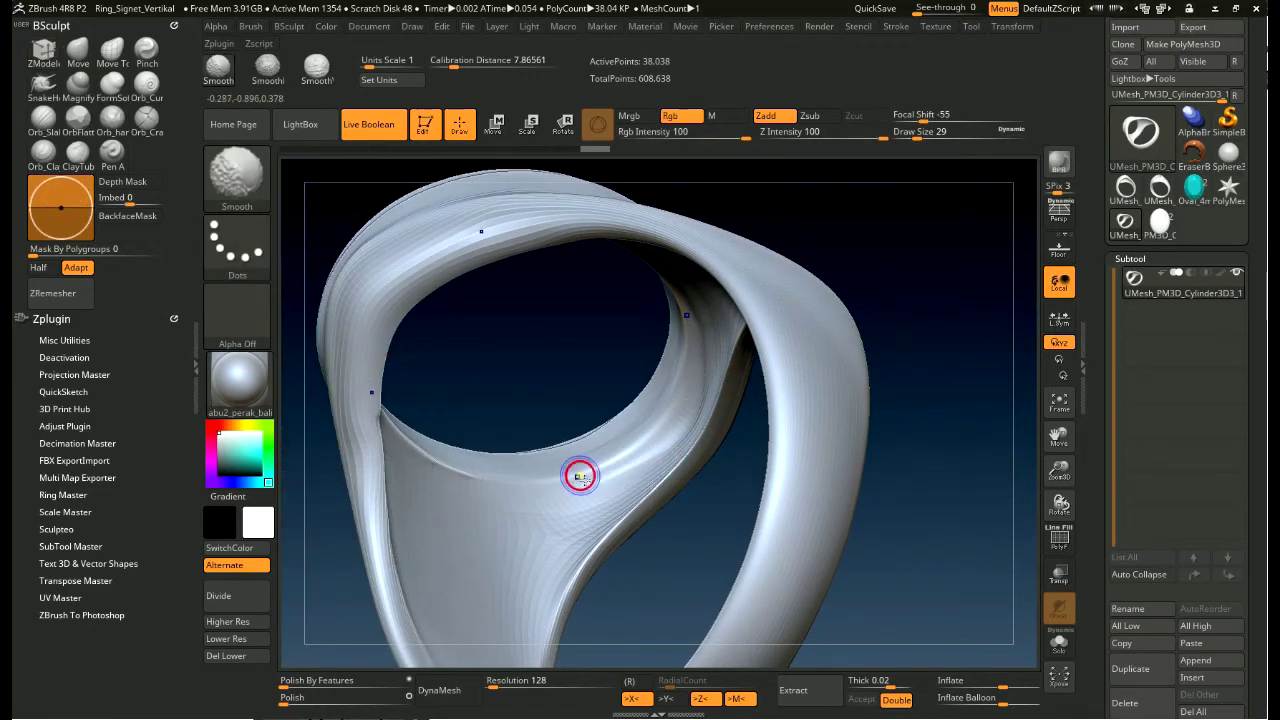
# - Drop to the lowest subdivision level, smooth the band and orbit to inspect it
pyautogui.click(256, 640)
pyautogui.press('shift')
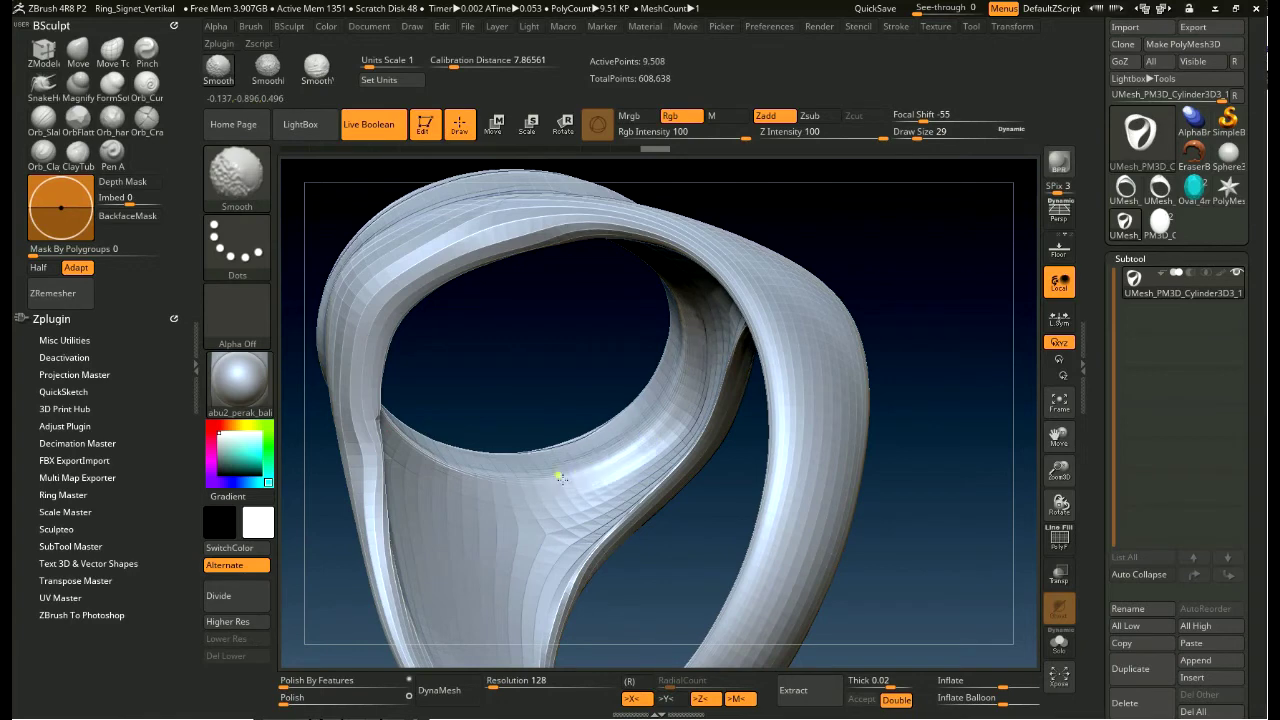
pyautogui.moveTo(886, 437)
pyautogui.mouseDown()
pyautogui.moveTo(940, 393)
pyautogui.moveTo(752, 362)
pyautogui.mouseUp()
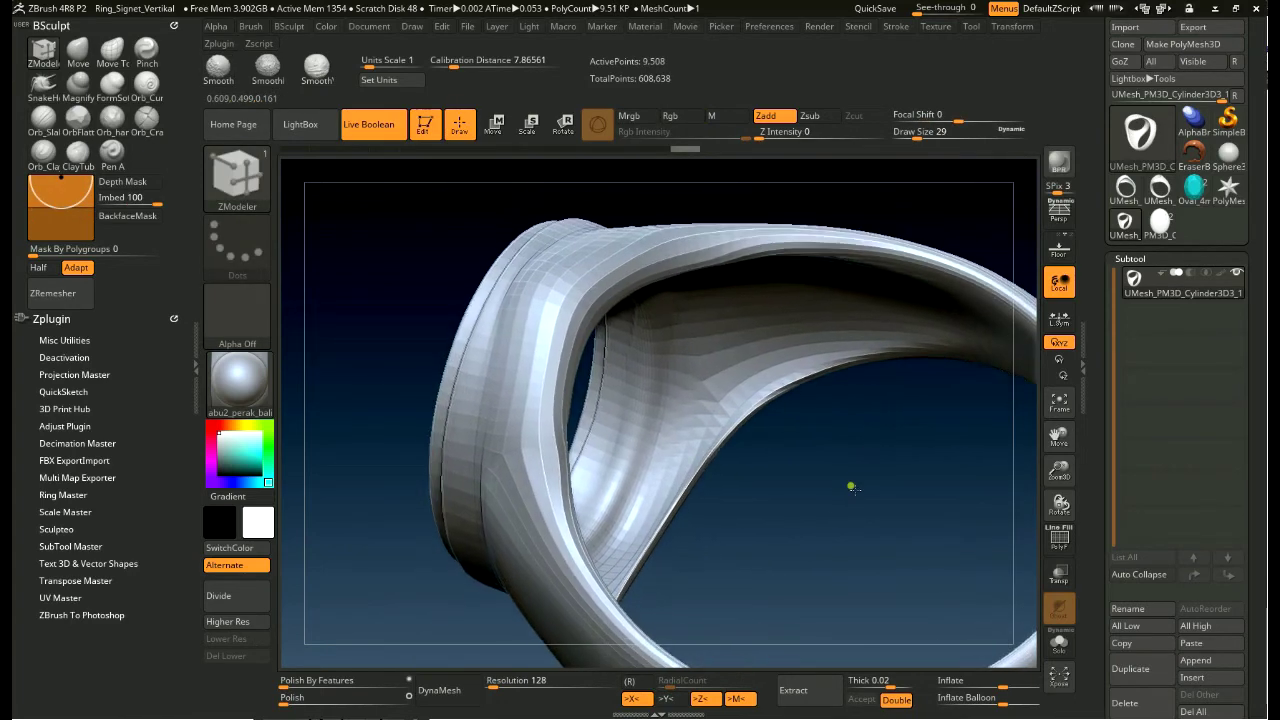
pyautogui.moveTo(834, 443); pyautogui.dragTo(636, 330)
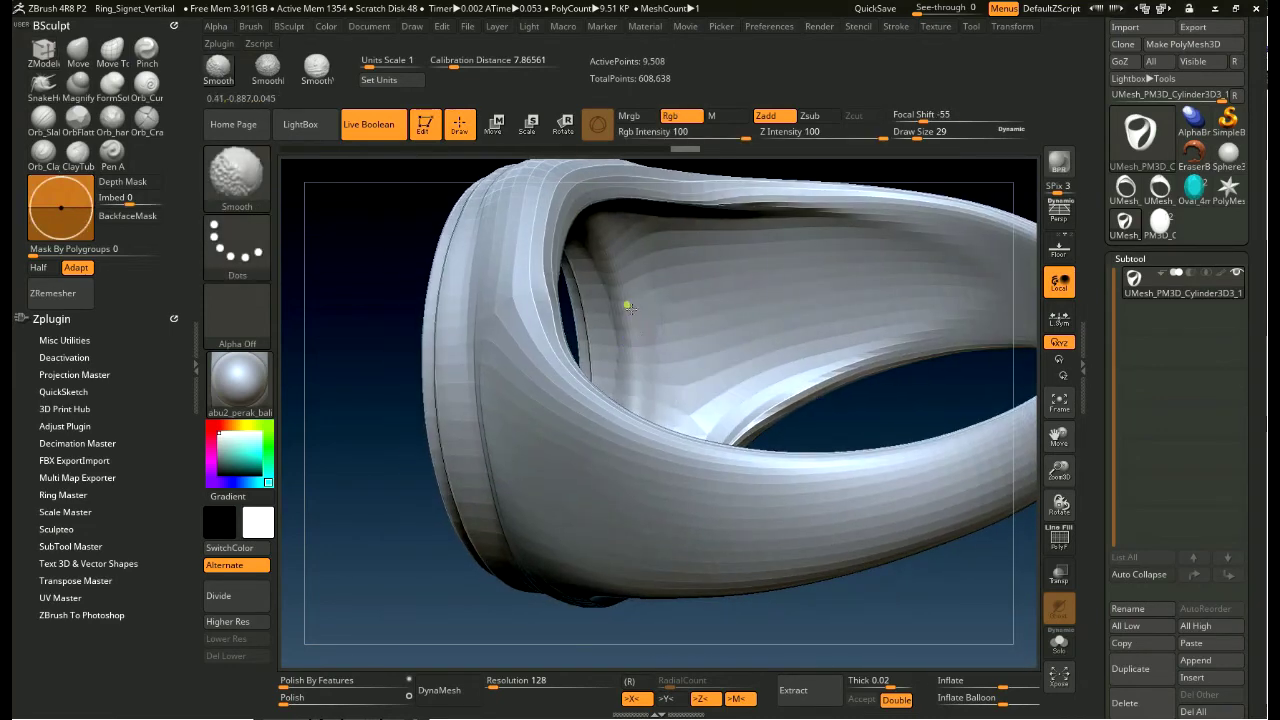
pyautogui.moveTo(891, 397)
pyautogui.mouseDown()
pyautogui.moveTo(871, 511)
pyautogui.moveTo(820, 591)
pyautogui.moveTo(843, 581)
pyautogui.mouseUp()
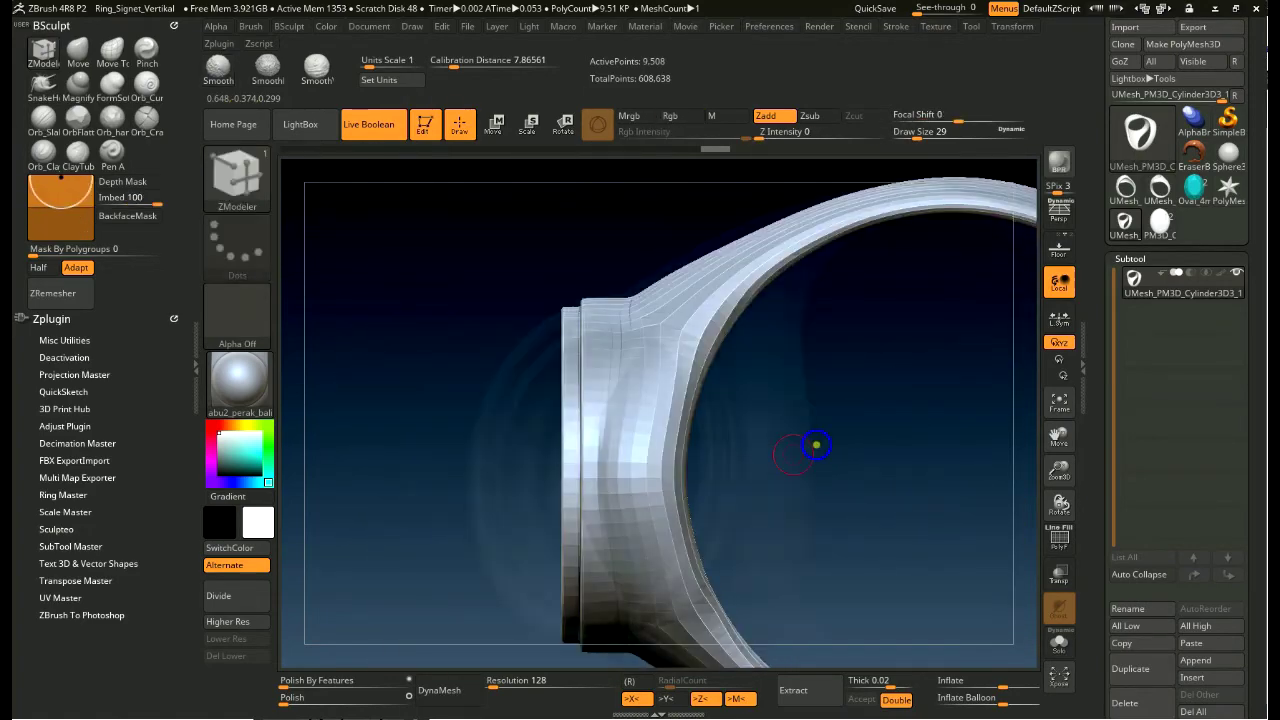
pyautogui.moveTo(814, 443); pyautogui.dragTo(794, 472)
# - Step back up to the top 608,638-point level and check straight side and front views
pyautogui.click(244, 611)
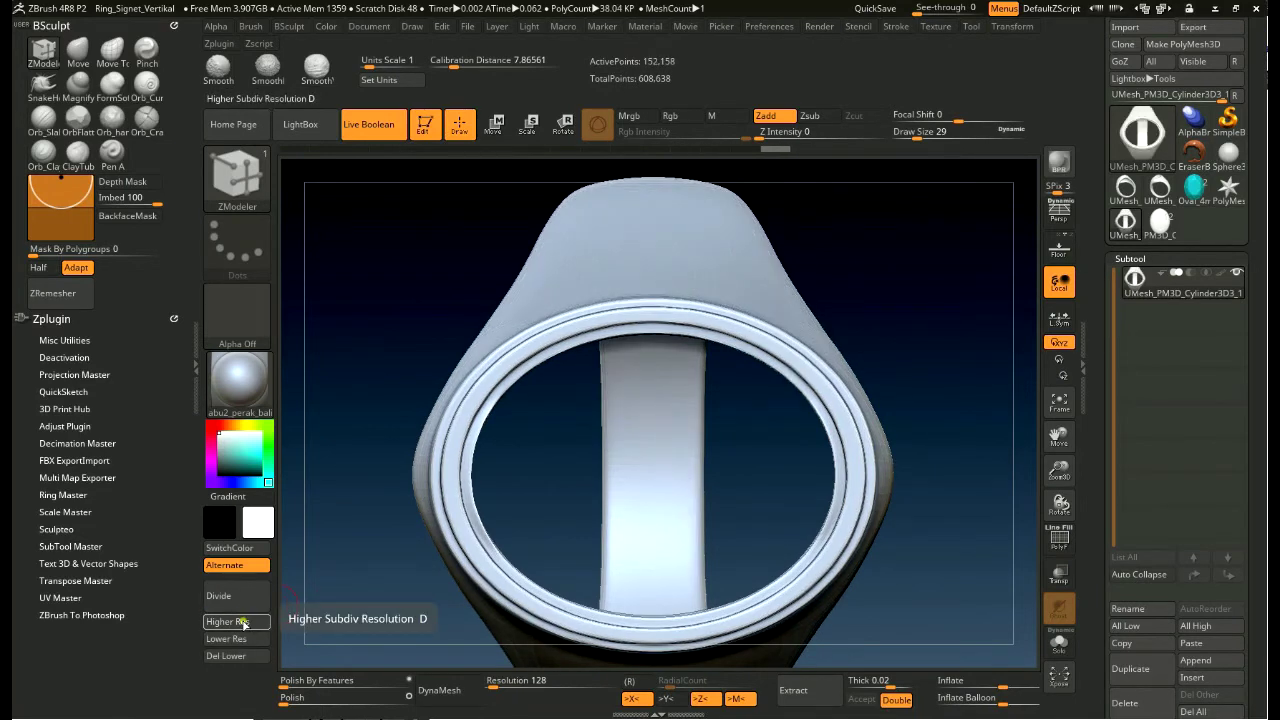
pyautogui.moveTo(1009, 534)
pyautogui.keyDown('shift'); pyautogui.mouseDown()
pyautogui.moveTo(973, 381)
pyautogui.moveTo(908, 320)
pyautogui.moveTo(911, 374)
pyautogui.moveTo(866, 409)
pyautogui.mouseUp(); pyautogui.keyUp('shift')
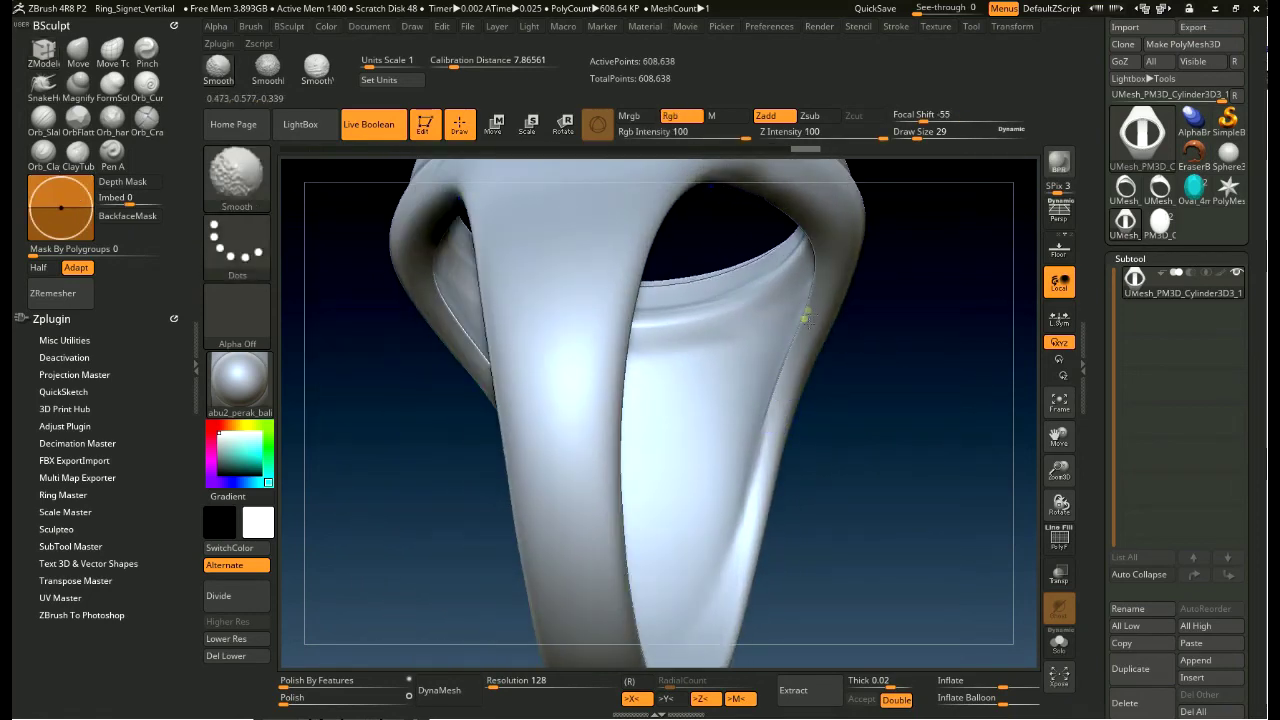
pyautogui.moveTo(786, 371); pyautogui.dragTo(1010, 502)
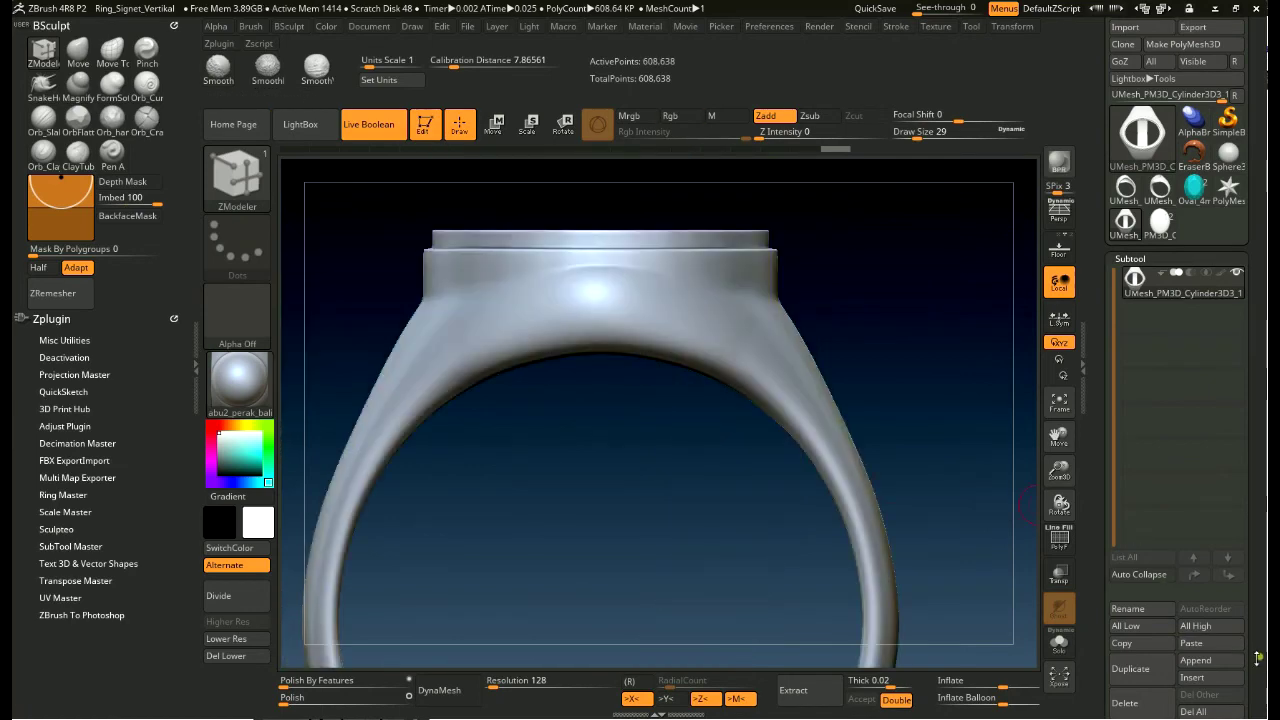
pyautogui.moveTo(1258, 658); pyautogui.dragTo(1265, 372)
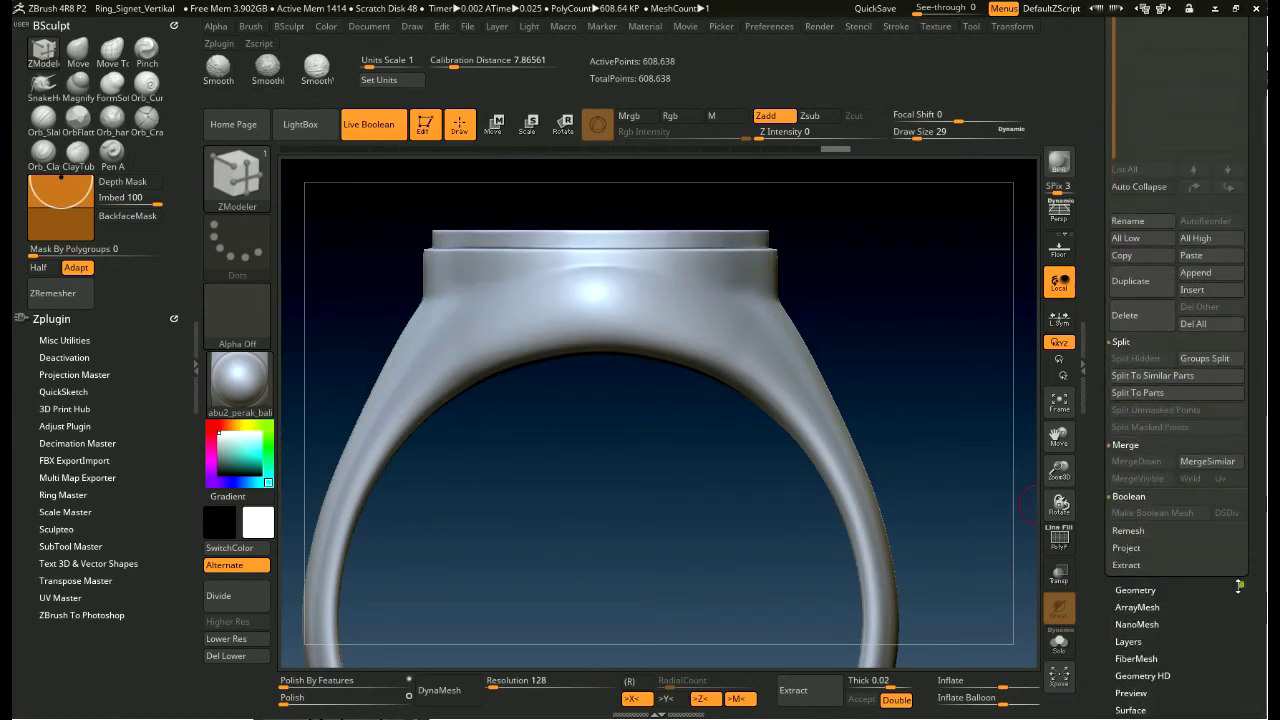
# - Append the teal Oval_4mm gem and orbit to an exact side view
pyautogui.click(1212, 274)
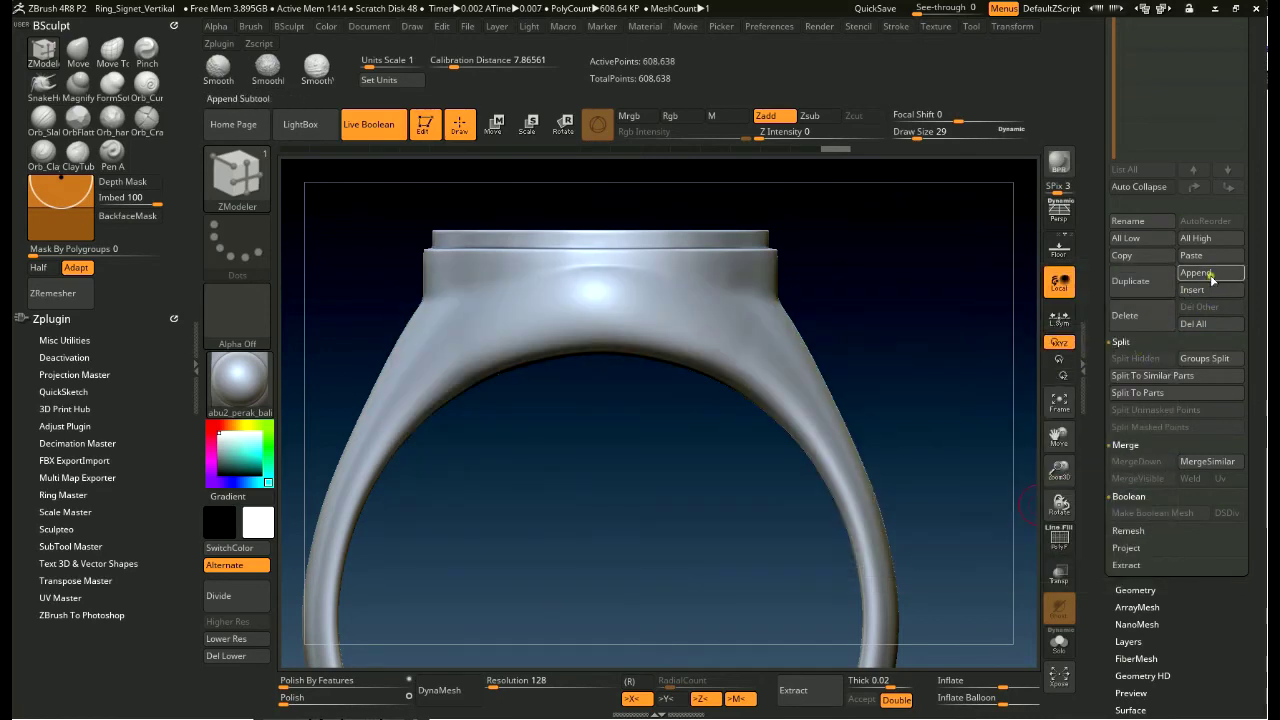
pyautogui.click(1212, 276)
pyautogui.click(784, 427)
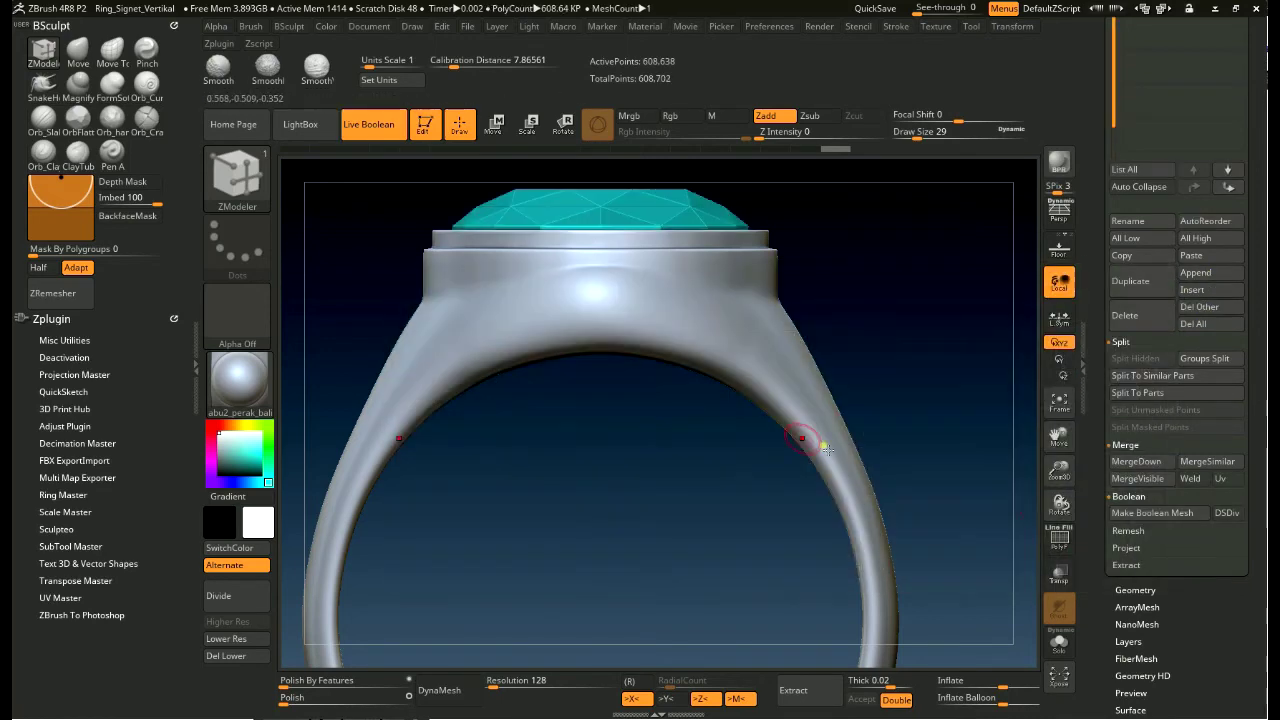
pyautogui.moveTo(958, 490)
pyautogui.mouseDown()
pyautogui.moveTo(940, 371)
pyautogui.moveTo(951, 414)
pyautogui.moveTo(988, 397)
pyautogui.moveTo(880, 375)
pyautogui.moveTo(881, 350)
pyautogui.moveTo(906, 397)
pyautogui.moveTo(943, 383)
pyautogui.moveTo(850, 320)
pyautogui.moveTo(724, 293)
pyautogui.mouseUp()
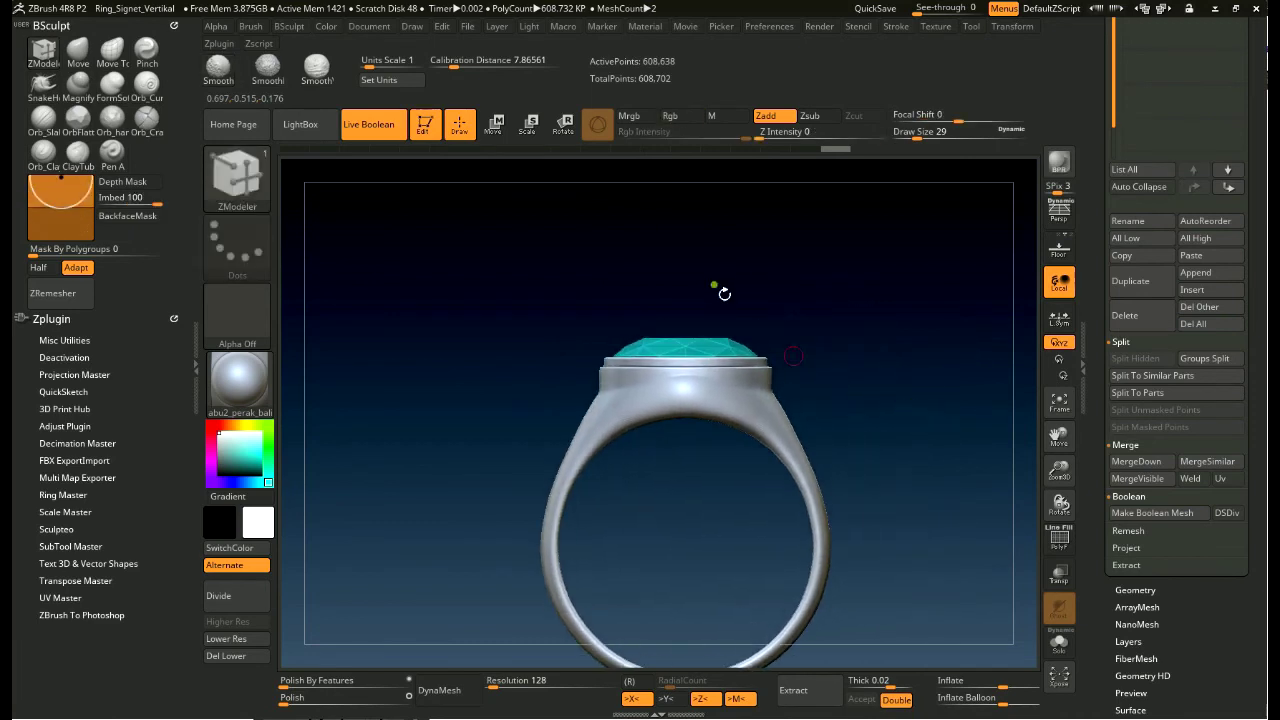
# - Lower the gem along its Y axis with the Move gizmo so it sits in the bezel
pyautogui.click(494, 124)
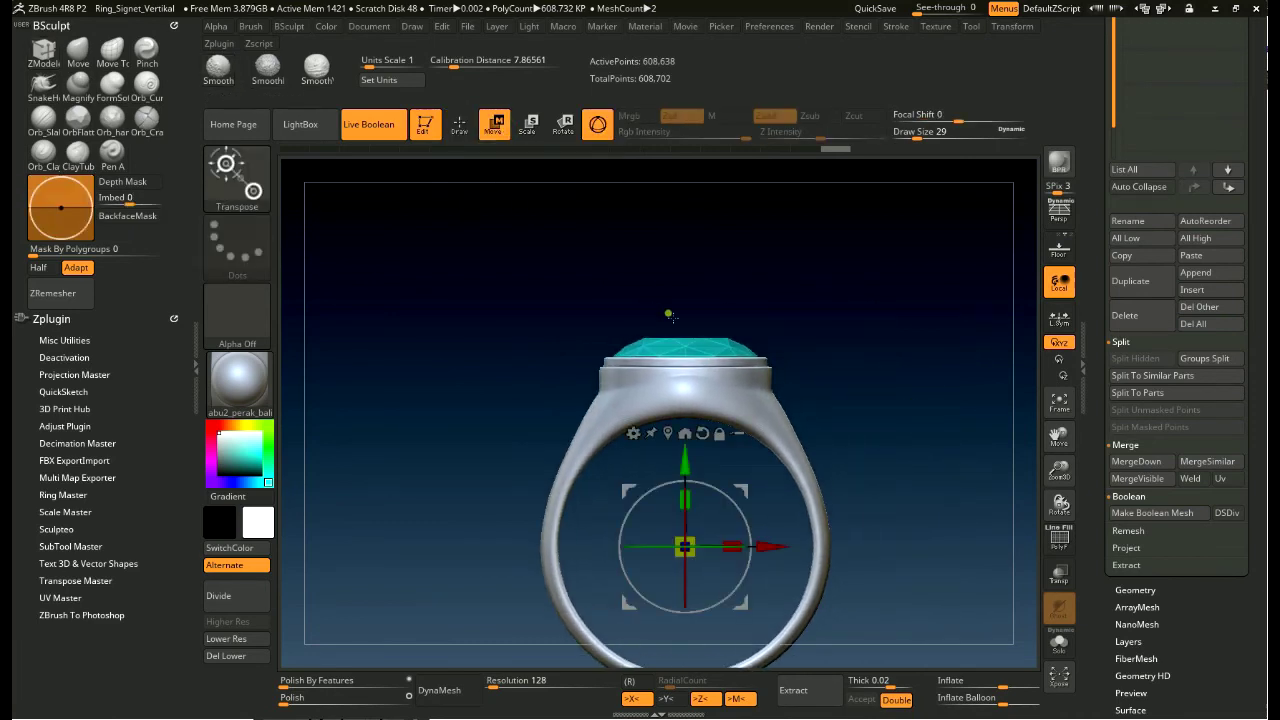
pyautogui.click(688, 350)
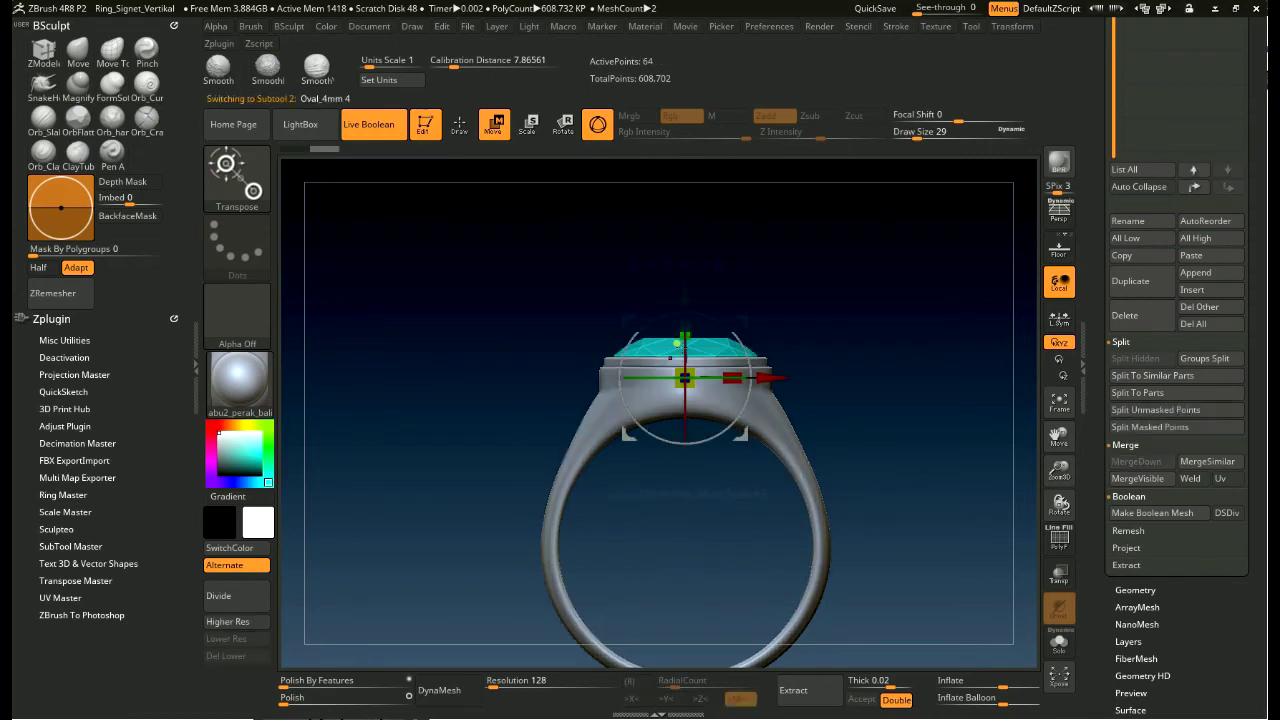
pyautogui.moveTo(690, 293); pyautogui.dragTo(688, 287)
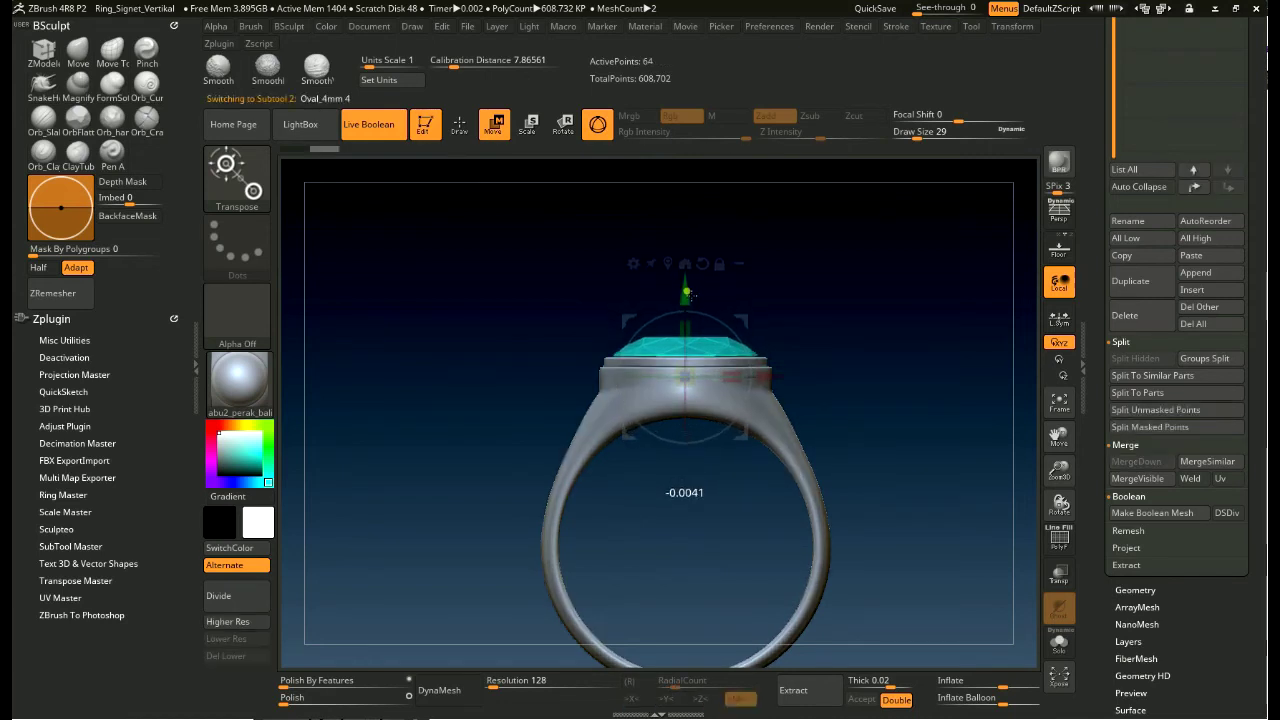
pyautogui.moveTo(850, 210)
pyautogui.mouseDown()
pyautogui.moveTo(884, 279)
pyautogui.moveTo(529, 212)
pyautogui.mouseUp()
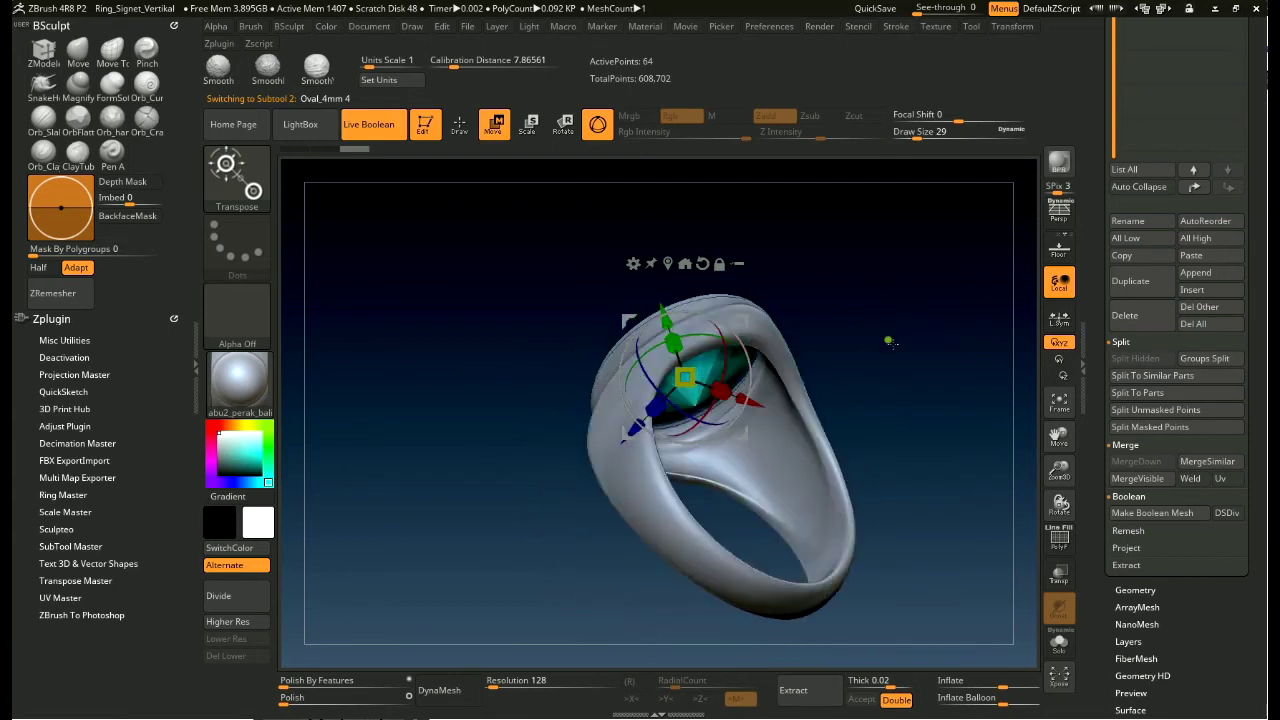
pyautogui.click(459, 124)
pyautogui.moveTo(800, 300)
pyautogui.mouseDown()
pyautogui.moveTo(866, 375)
pyautogui.moveTo(843, 362)
pyautogui.moveTo(841, 334)
pyautogui.mouseUp()
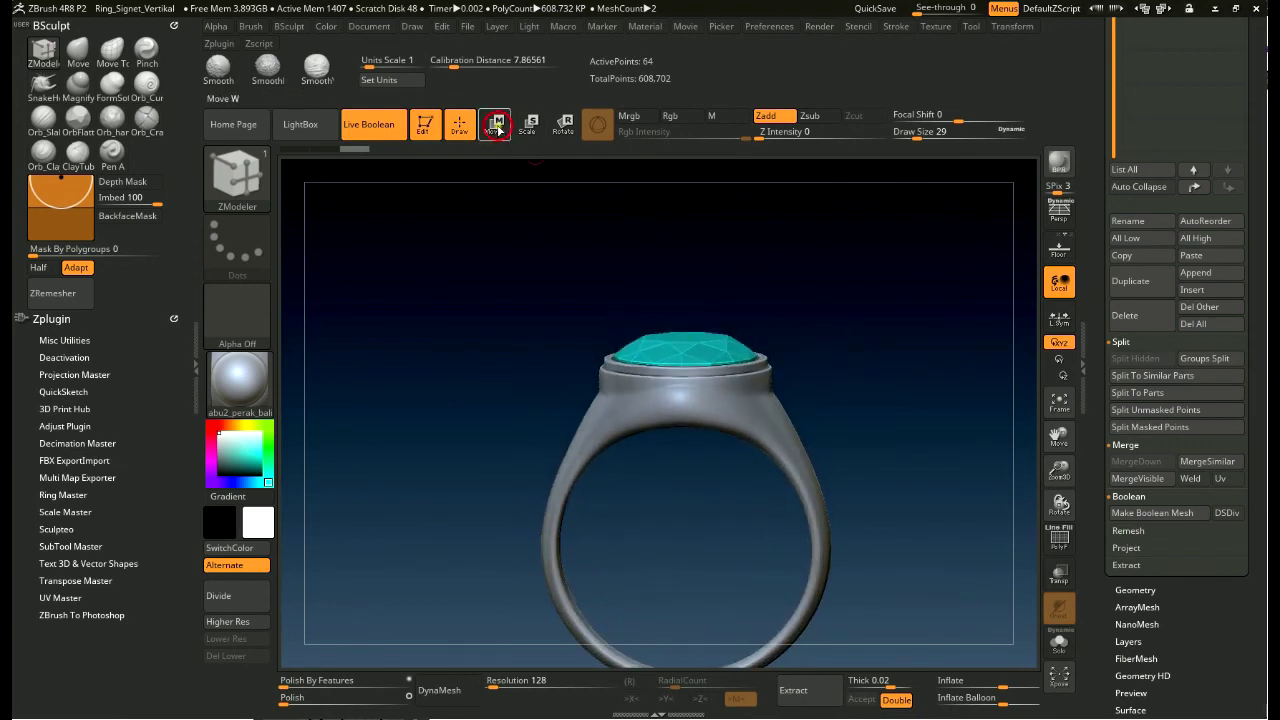
pyautogui.click(497, 124)
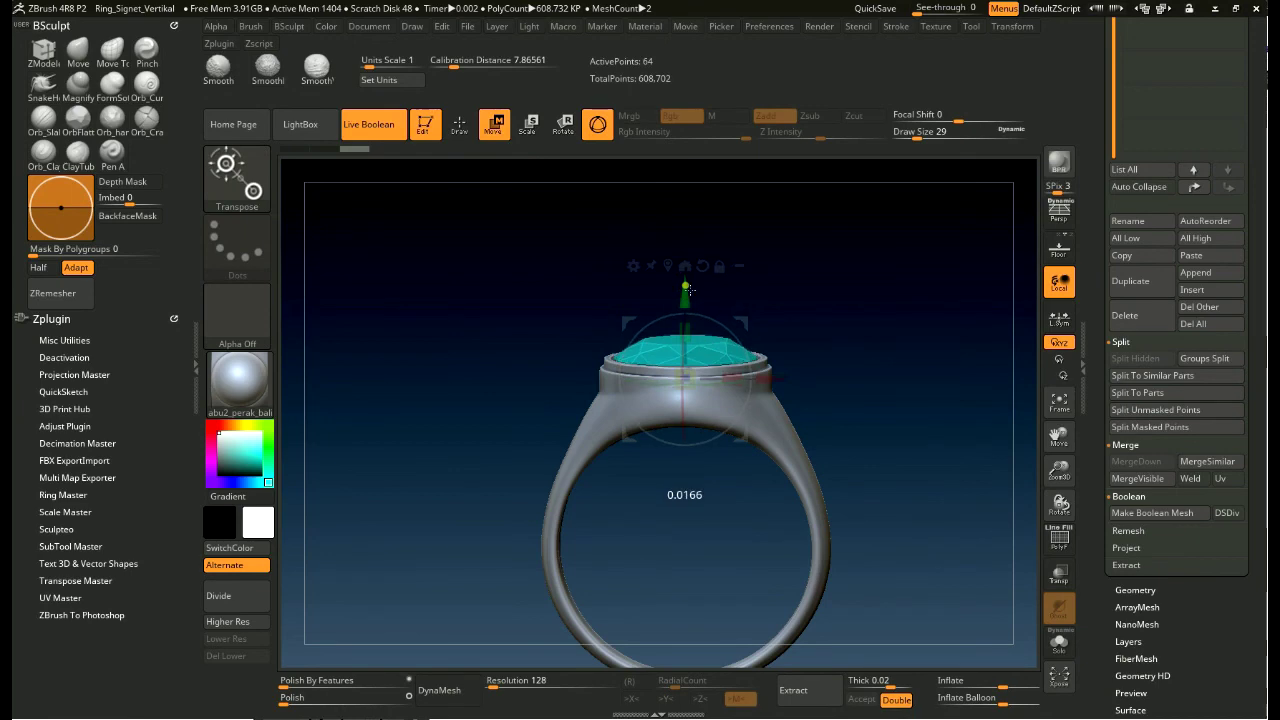
pyautogui.moveTo(825, 345)
pyautogui.mouseDown()
pyautogui.moveTo(843, 422)
pyautogui.moveTo(828, 402)
pyautogui.moveTo(835, 478)
pyautogui.moveTo(841, 356)
pyautogui.mouseUp()
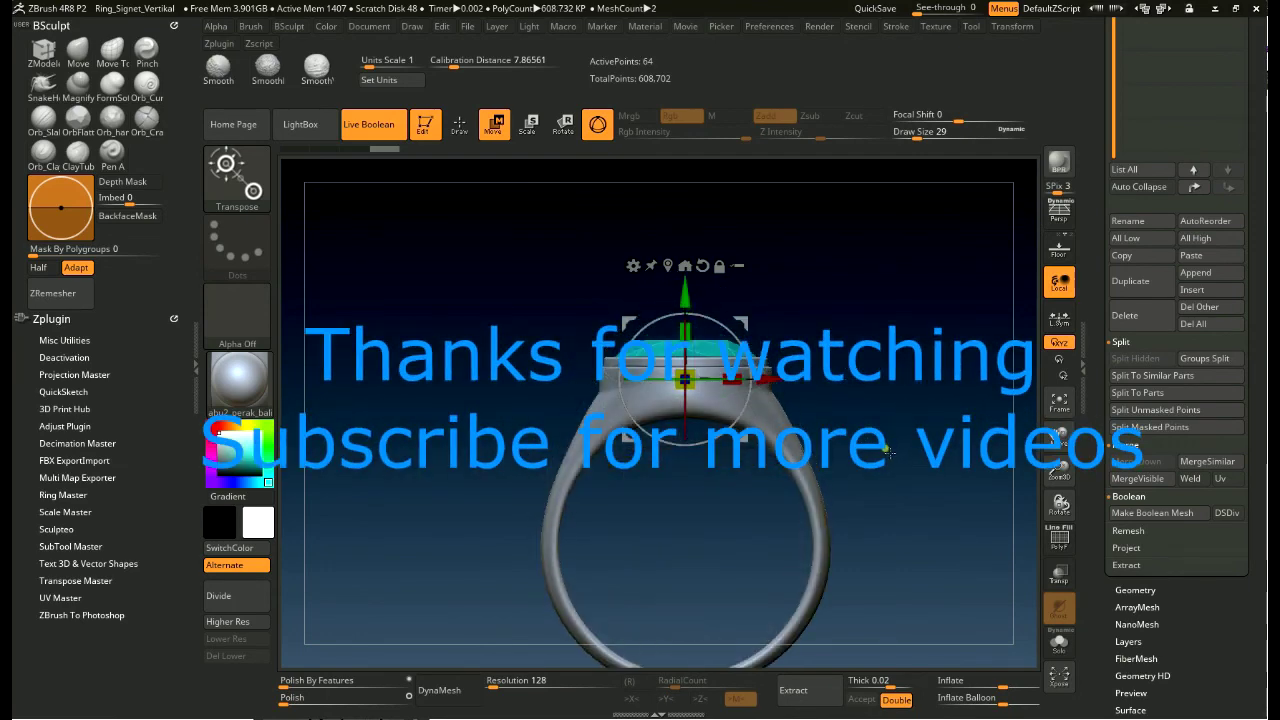
pyautogui.moveTo(887, 452); pyautogui.dragTo(869, 385)
pyautogui.keyDown('alt'); pyautogui.moveTo(896, 492); pyautogui.dragTo(510, 187); pyautogui.keyUp('alt')
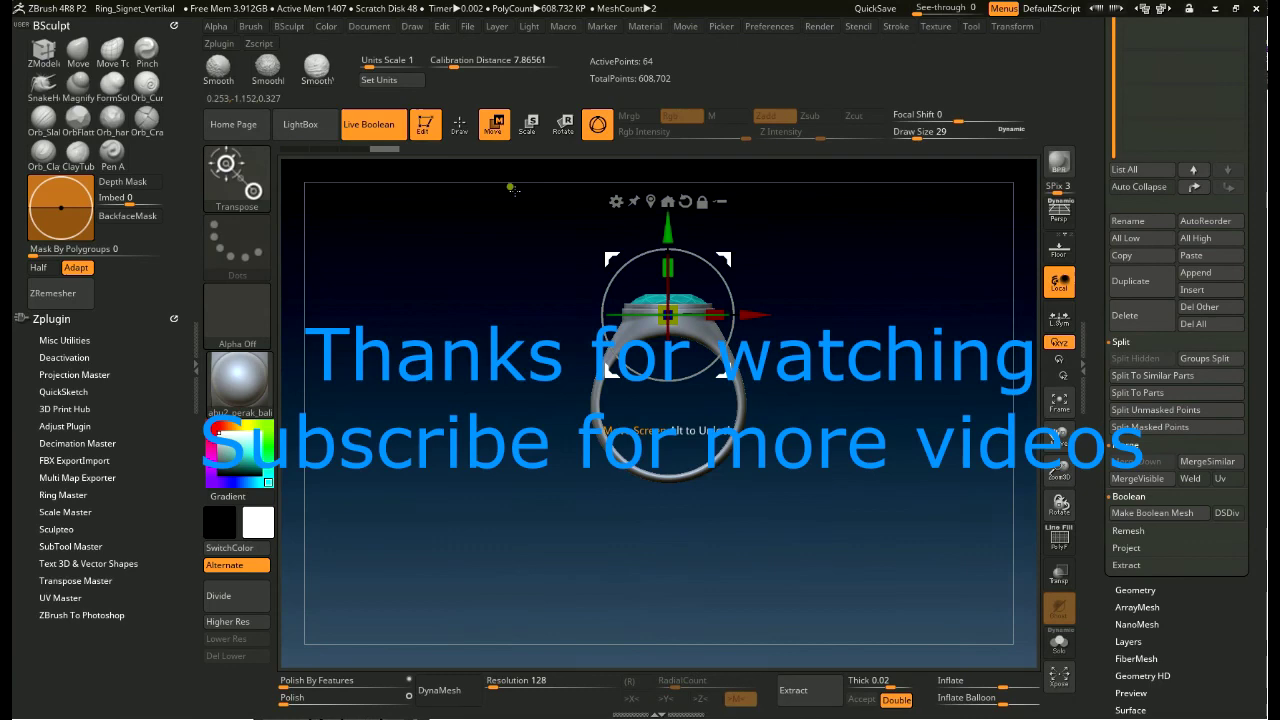
pyautogui.click(461, 125)
pyautogui.moveTo(760, 470); pyautogui.dragTo(848, 363)
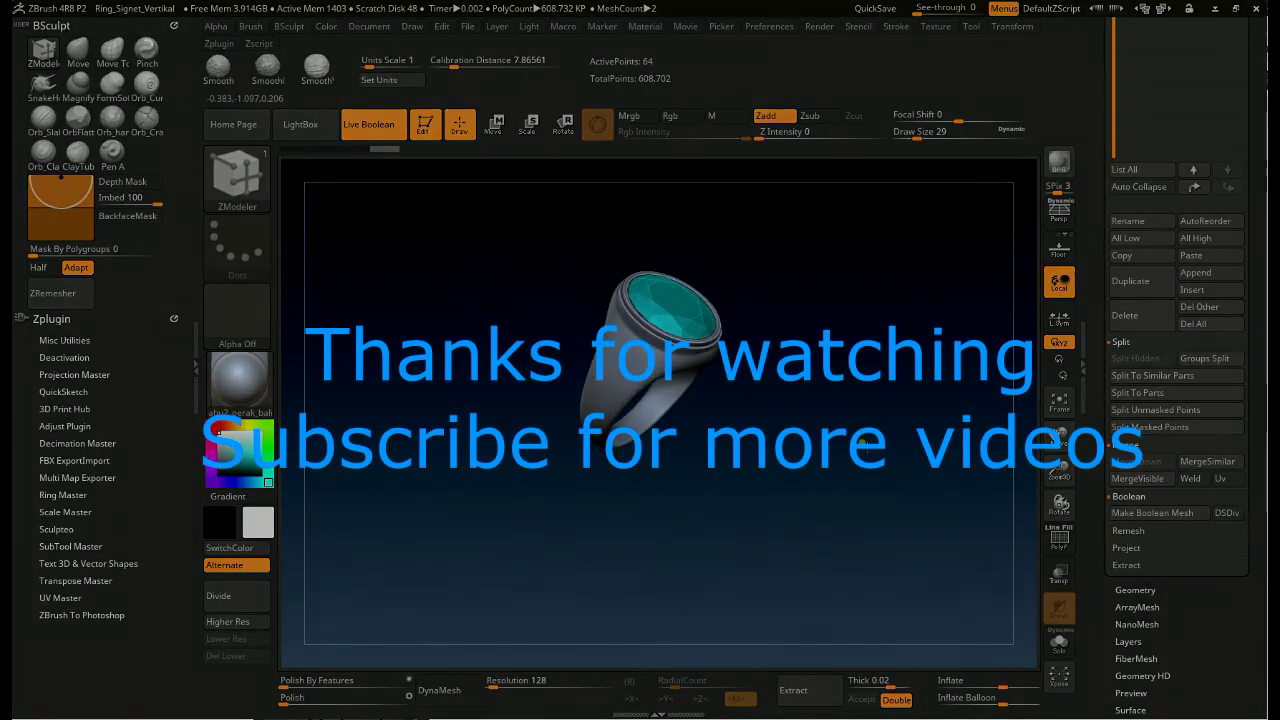